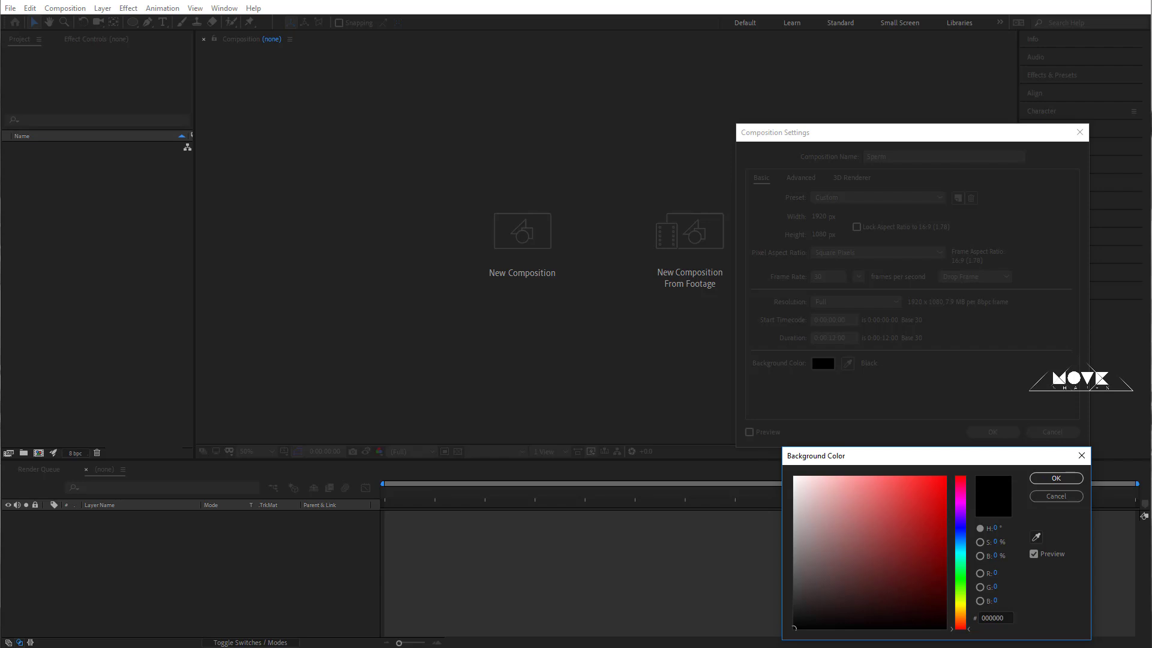
Create the Sperm composition at 1920 x 1080, 30 fps and 12 seconds long, with a black background.
click(1056, 478)
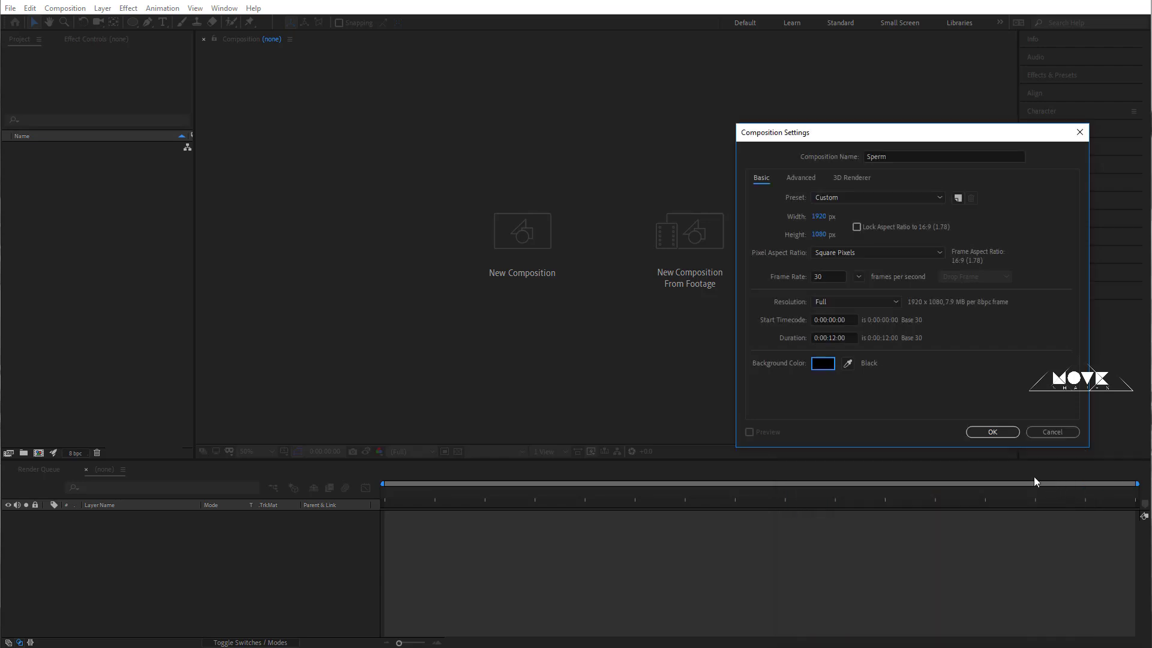
click(983, 433)
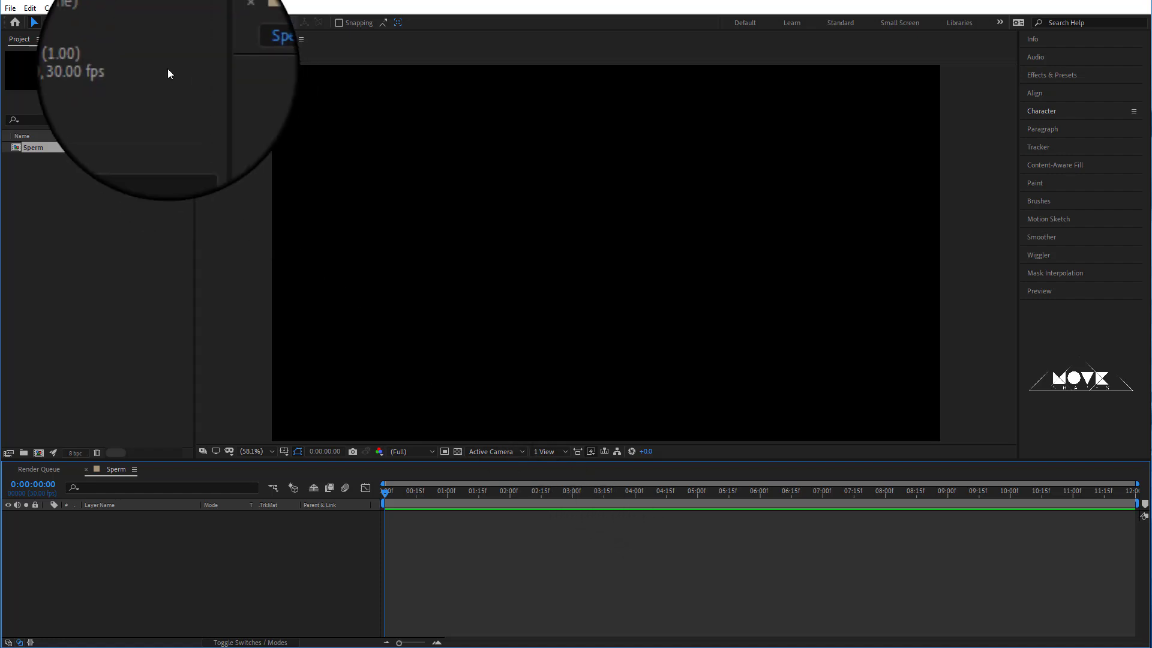
Set up the Pen tool with a 2 px stroke in orange-yellow, about FFB400.
click(147, 22)
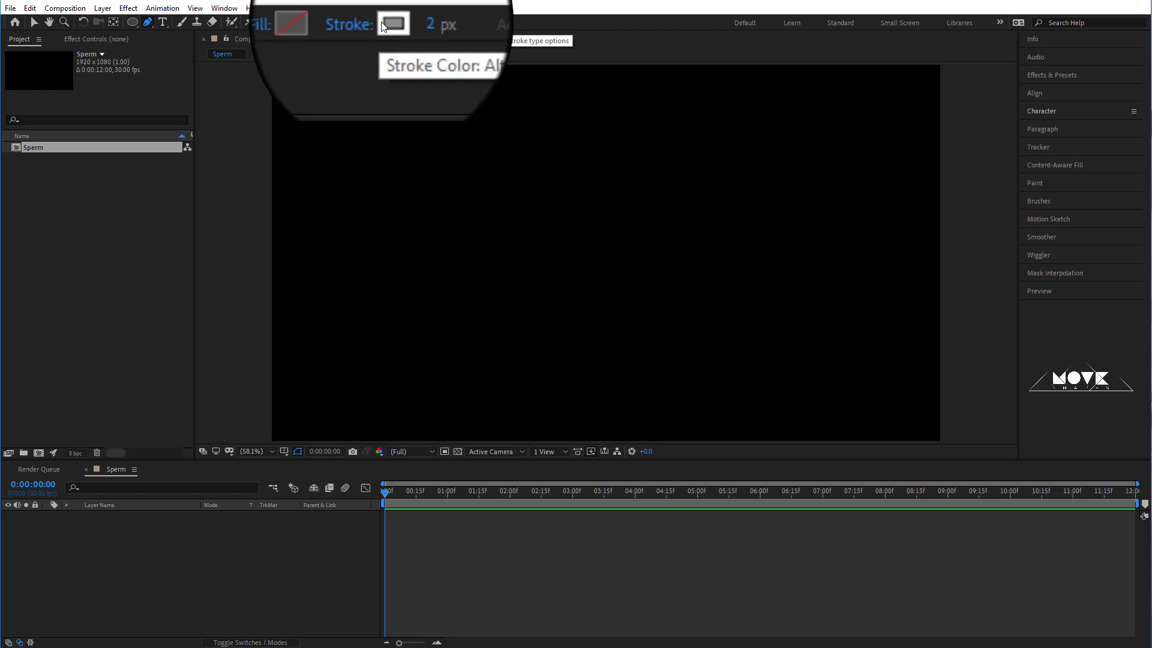
click(386, 23)
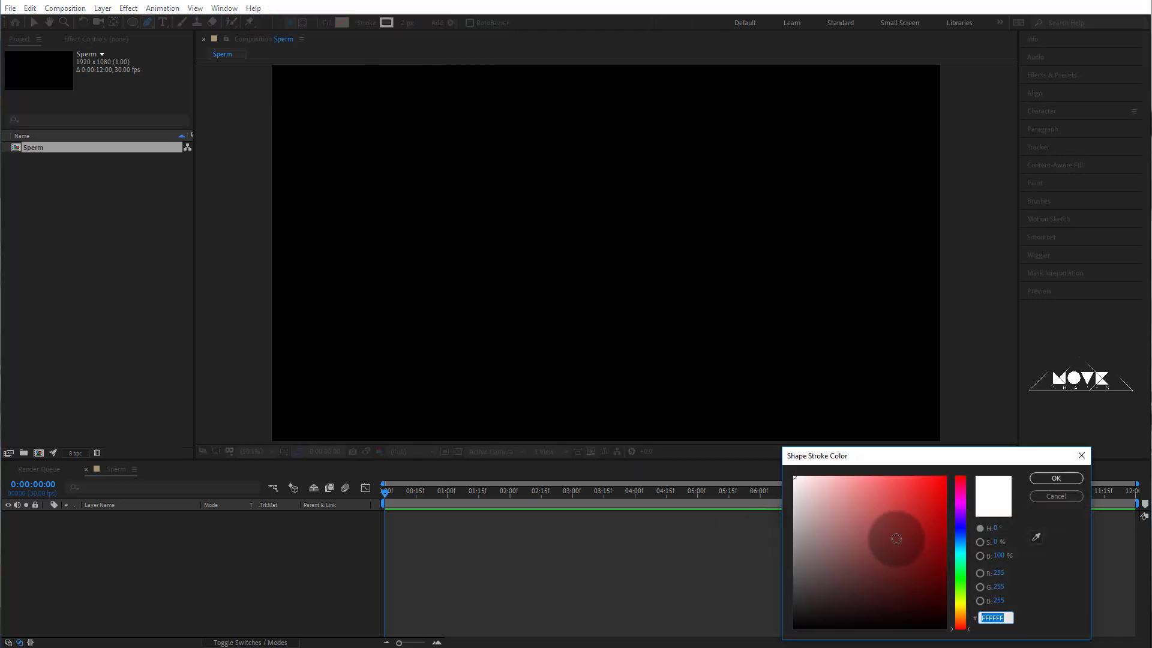
click(963, 612)
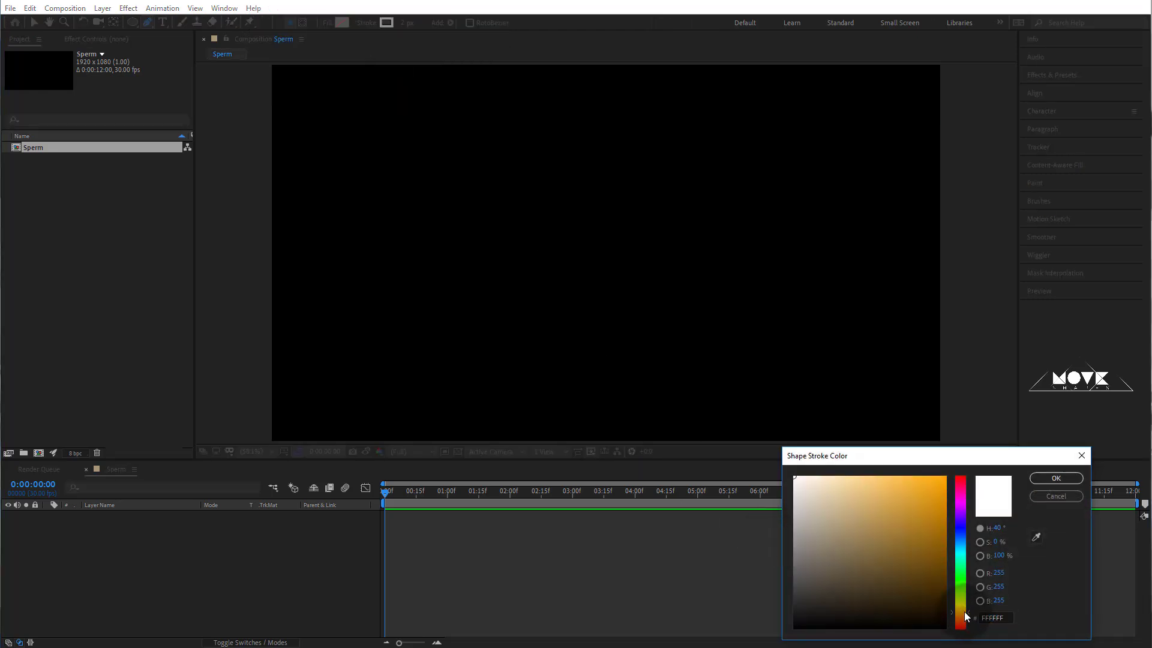
drag(930, 516, 956, 467)
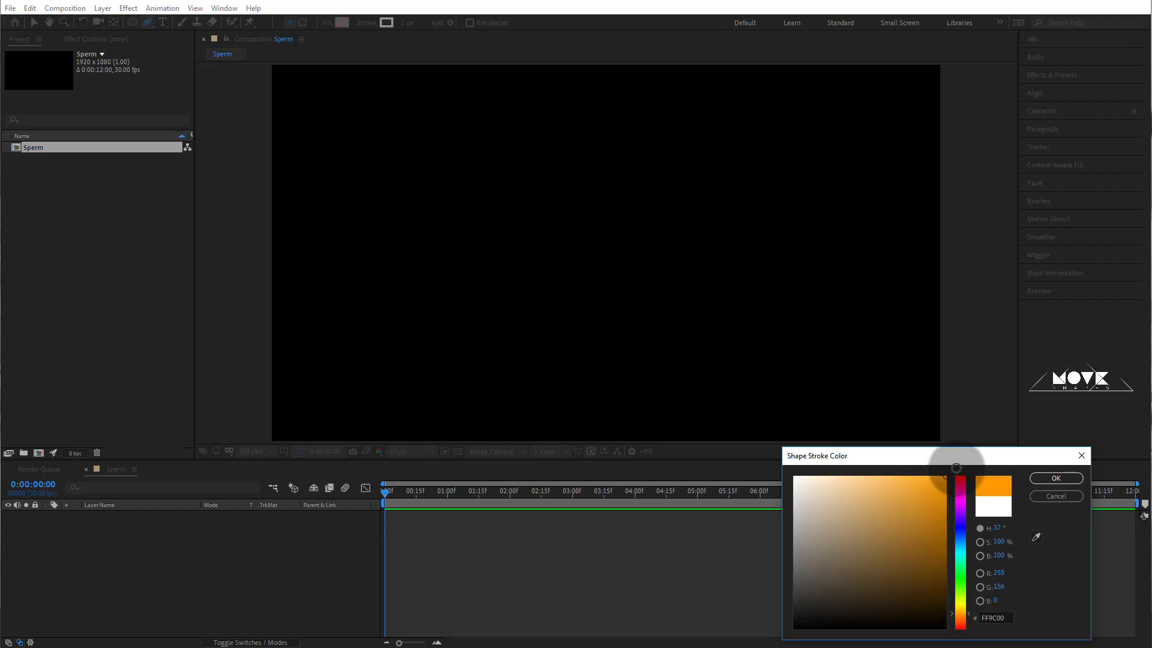
click(962, 610)
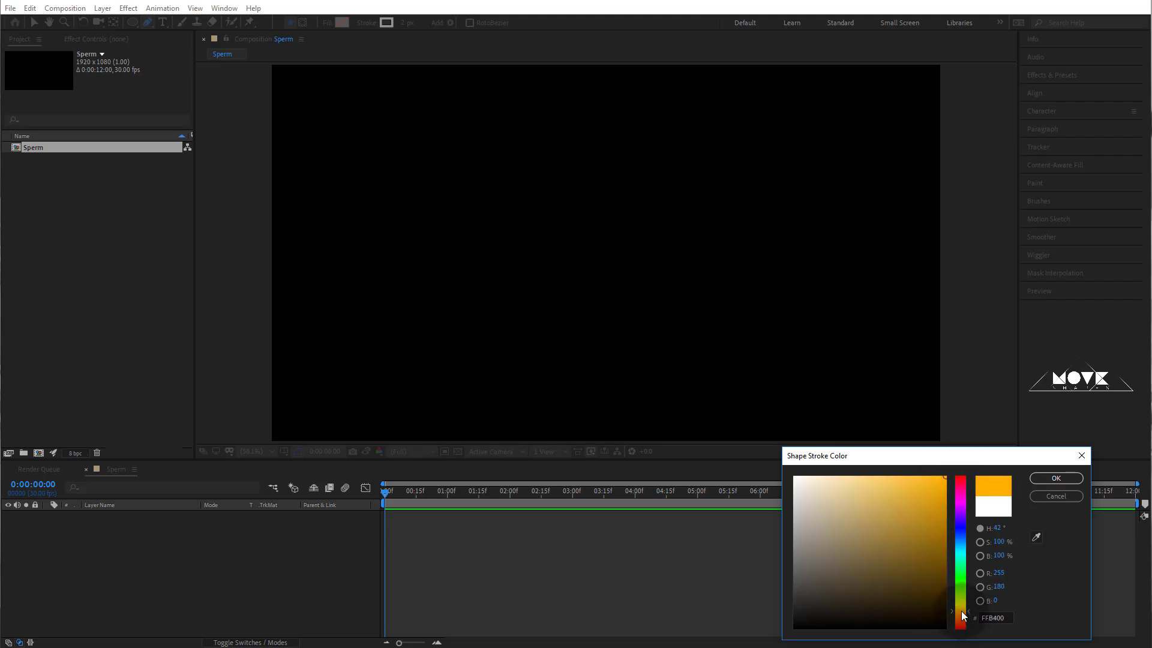
click(1056, 484)
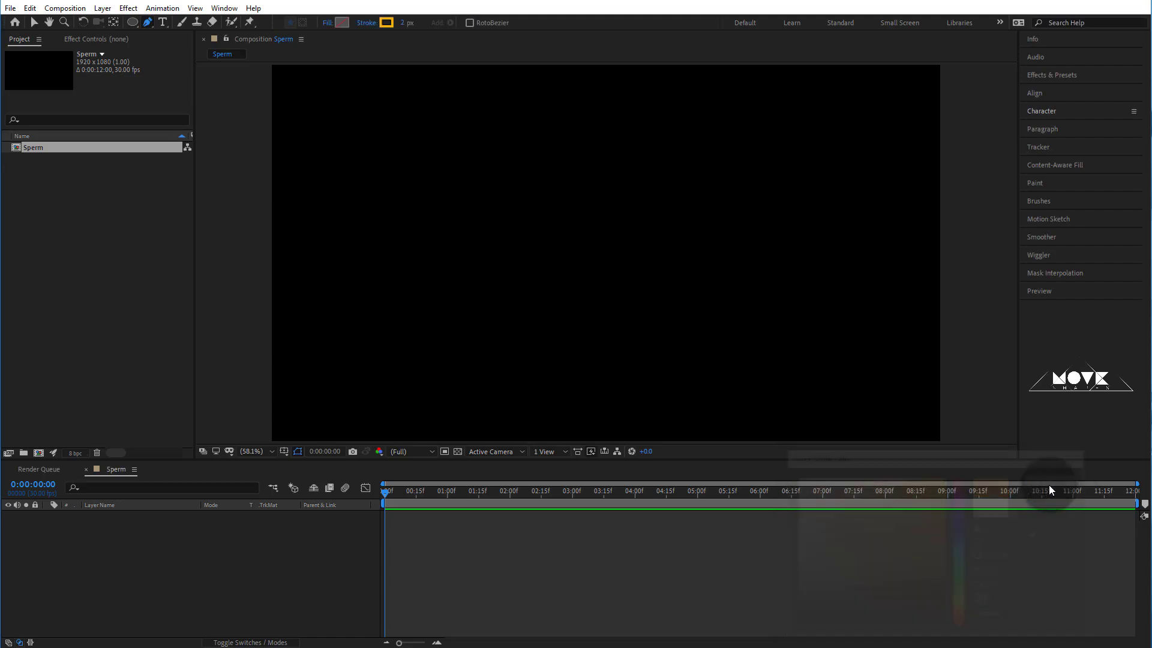
click(404, 22)
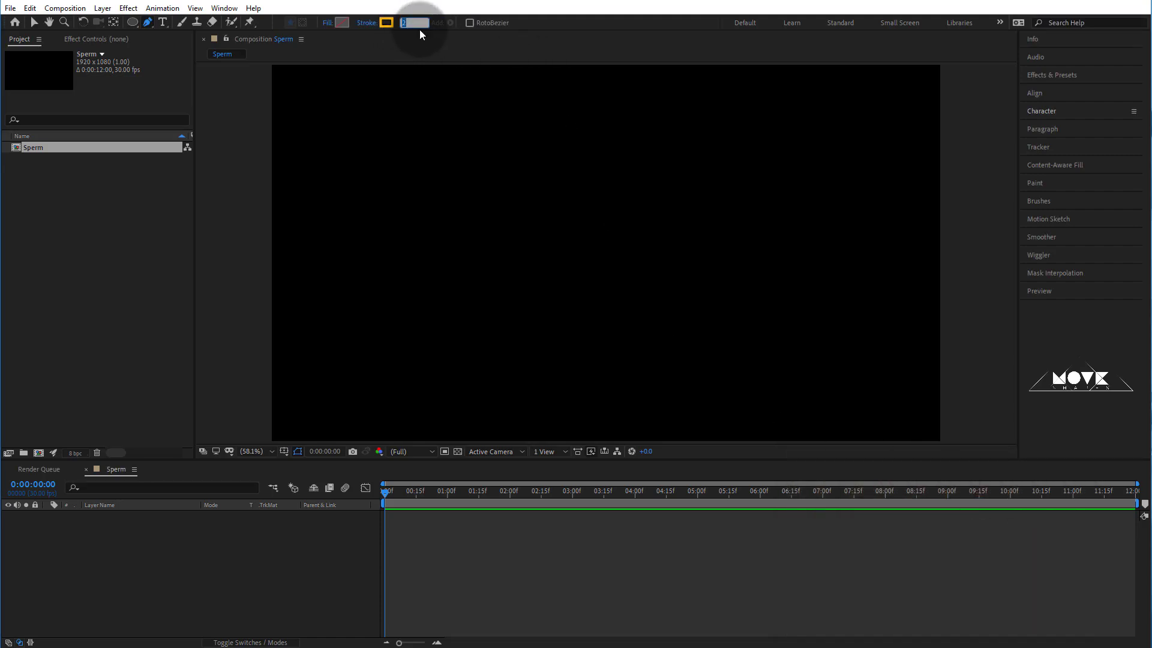
click(430, 47)
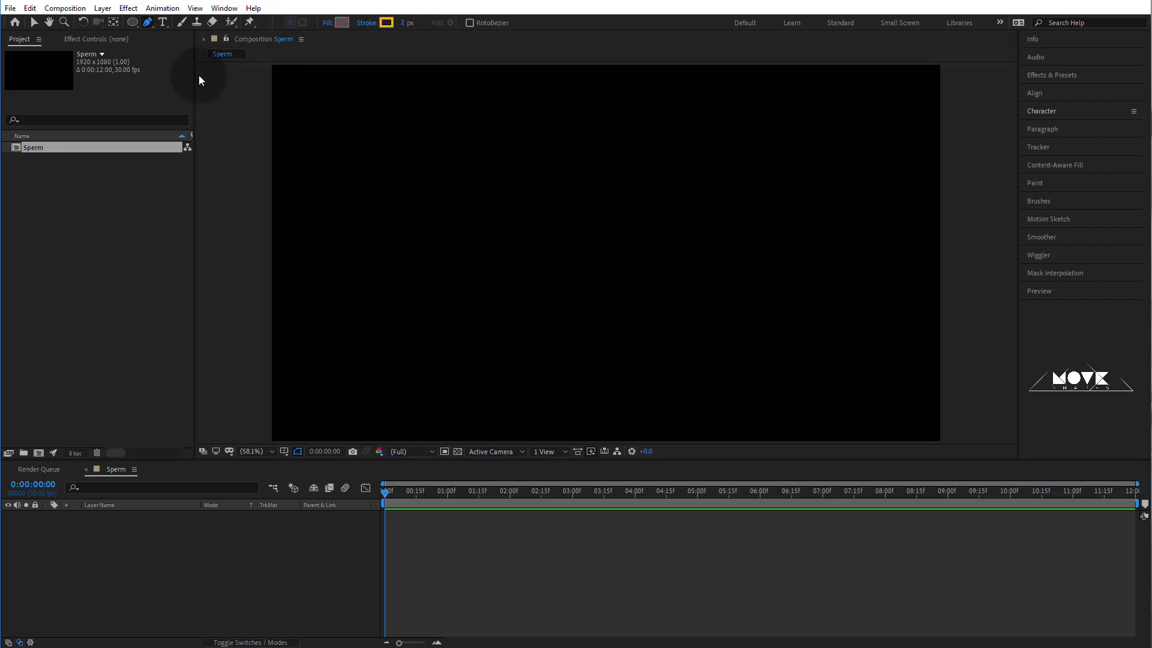
Draw an open wavy path from beyond the frame's upper-left edge, around its right side and back out past the lower-left edge, then deselect it.
click(254, 126)
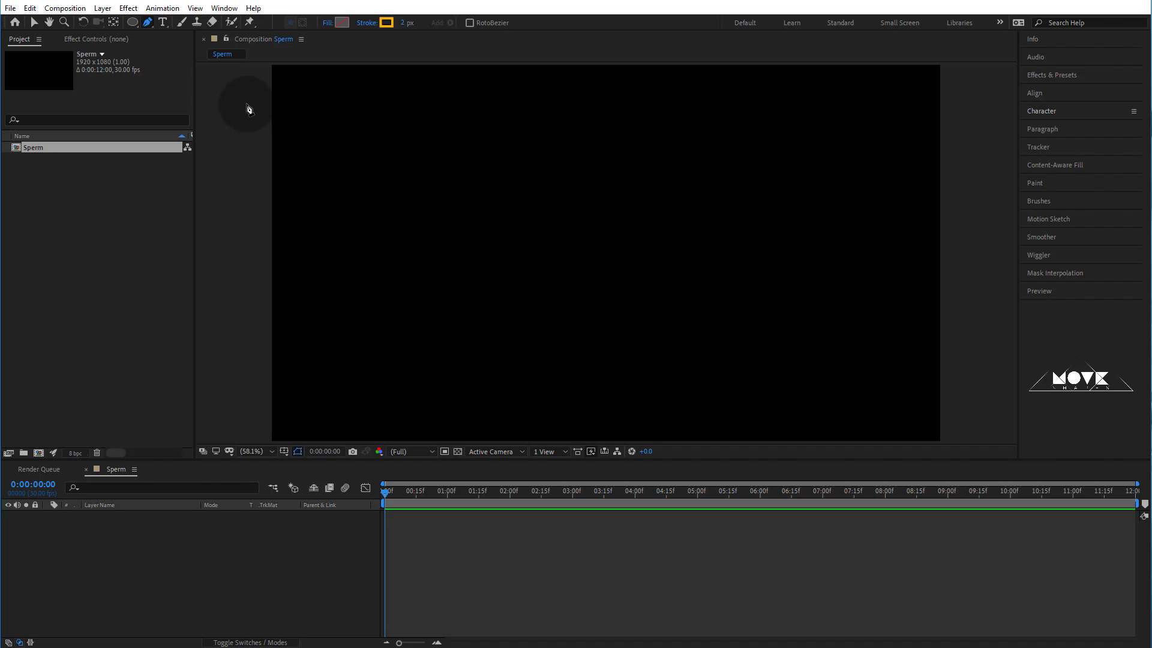
click(243, 101)
mouse_move(327, 123)
mouse_down()
mouse_move(356, 158)
mouse_move(436, 126)
mouse_move(482, 133)
mouse_move(486, 118)
mouse_move(512, 121)
mouse_move(549, 90)
mouse_move(587, 108)
mouse_move(649, 70)
mouse_up()
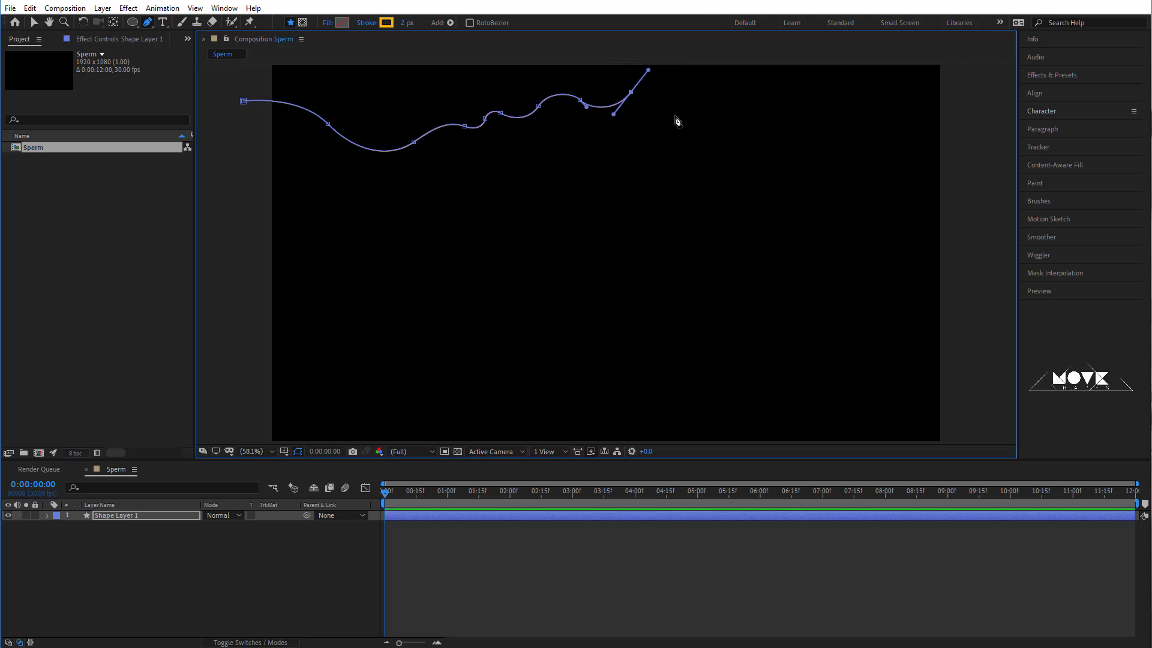
drag(656, 123, 647, 130)
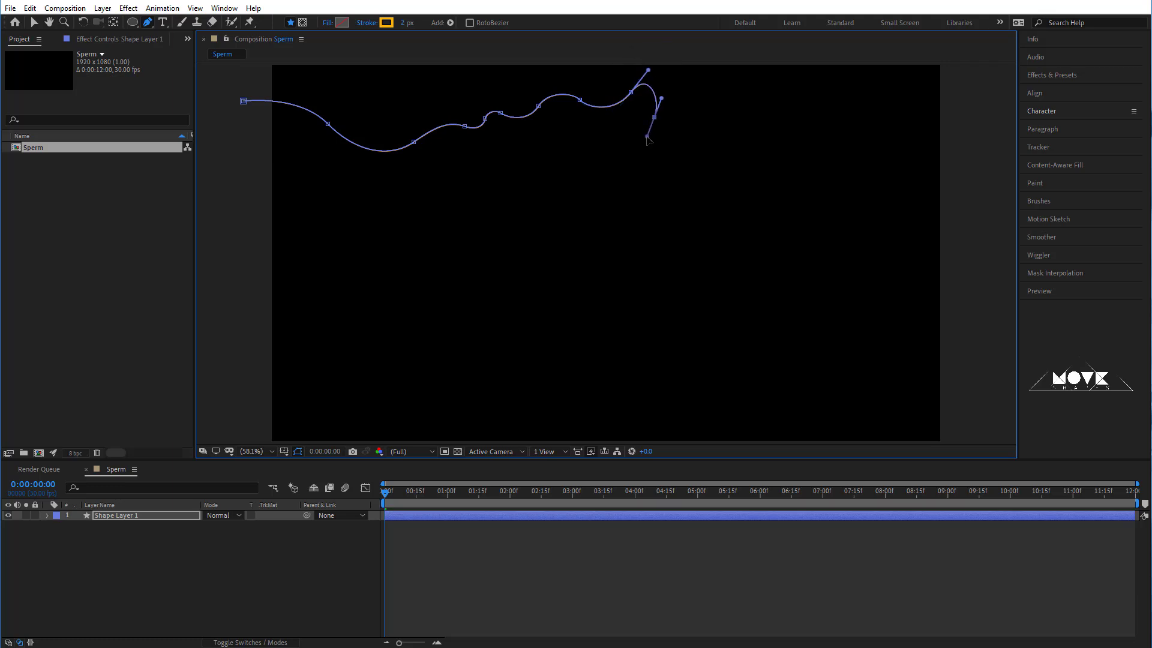
click(665, 140)
drag(684, 157, 714, 179)
drag(772, 136, 779, 89)
drag(869, 138, 838, 279)
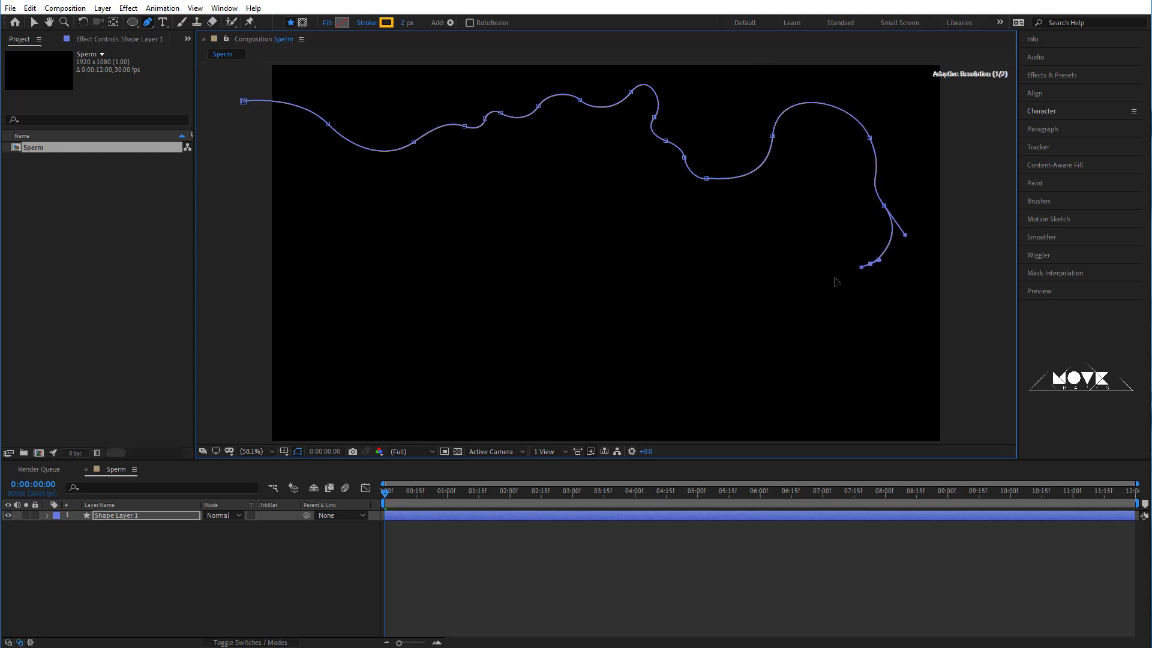
drag(837, 328, 771, 348)
drag(715, 375, 544, 395)
drag(469, 378, 295, 284)
drag(223, 305, 203, 327)
click(34, 22)
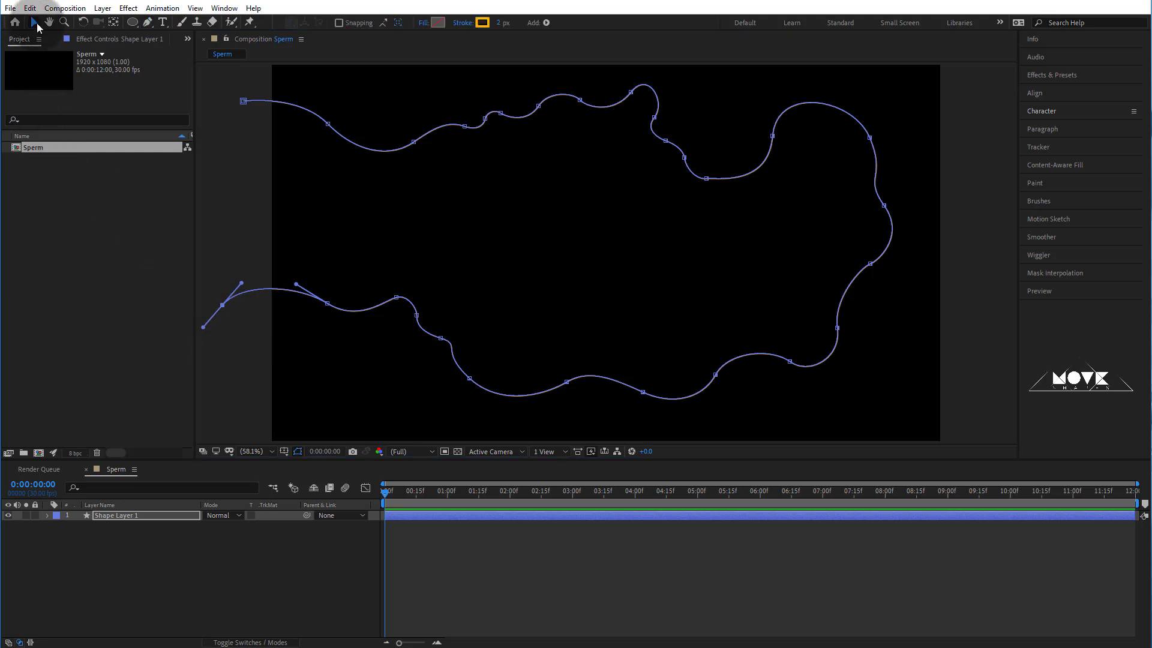
click(516, 558)
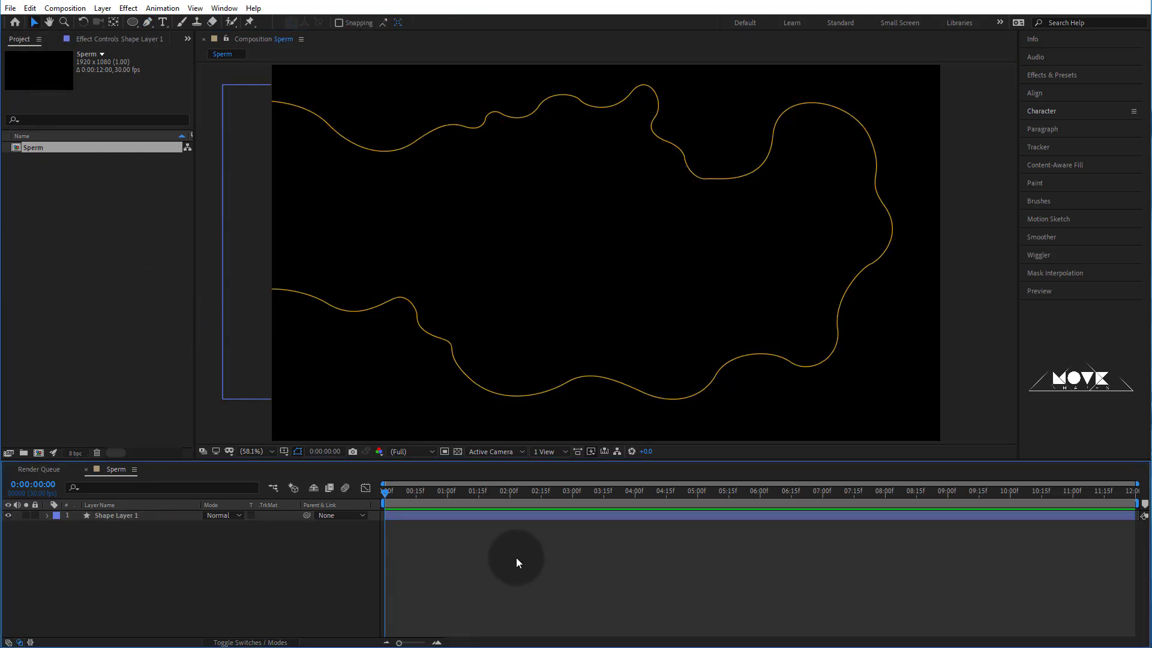
Rename the wavy path's shape layer as Tail Path and lock it.
click(129, 516)
right_click(128, 515)
click(173, 494)
key(BackSpace)
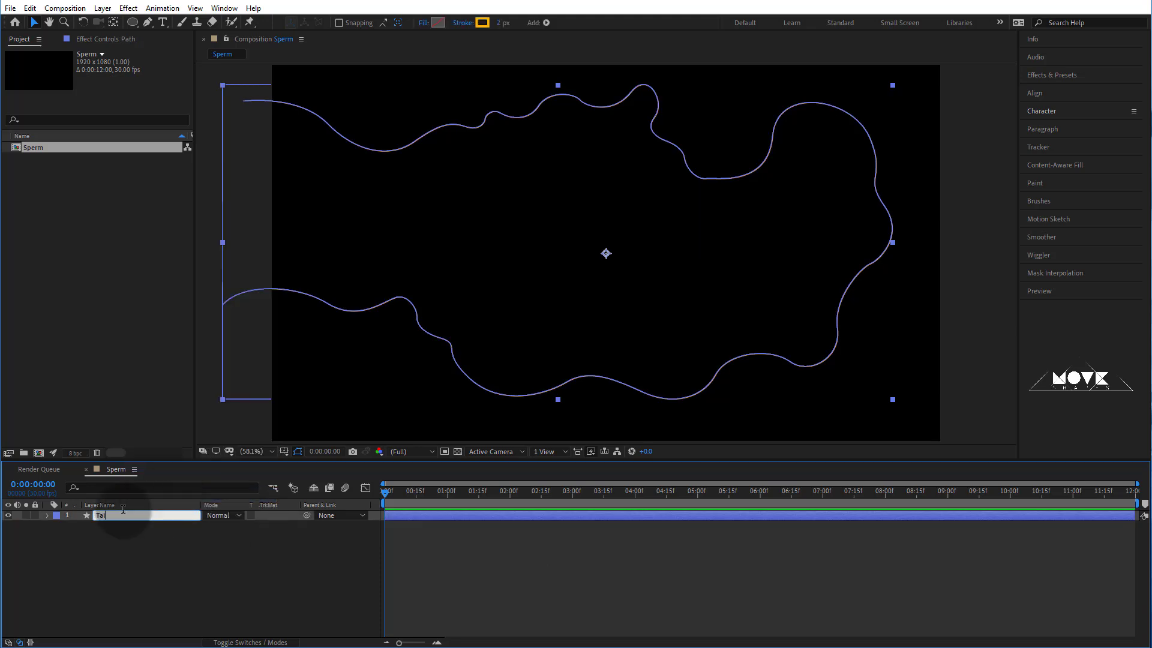
key(Return)
click(216, 551)
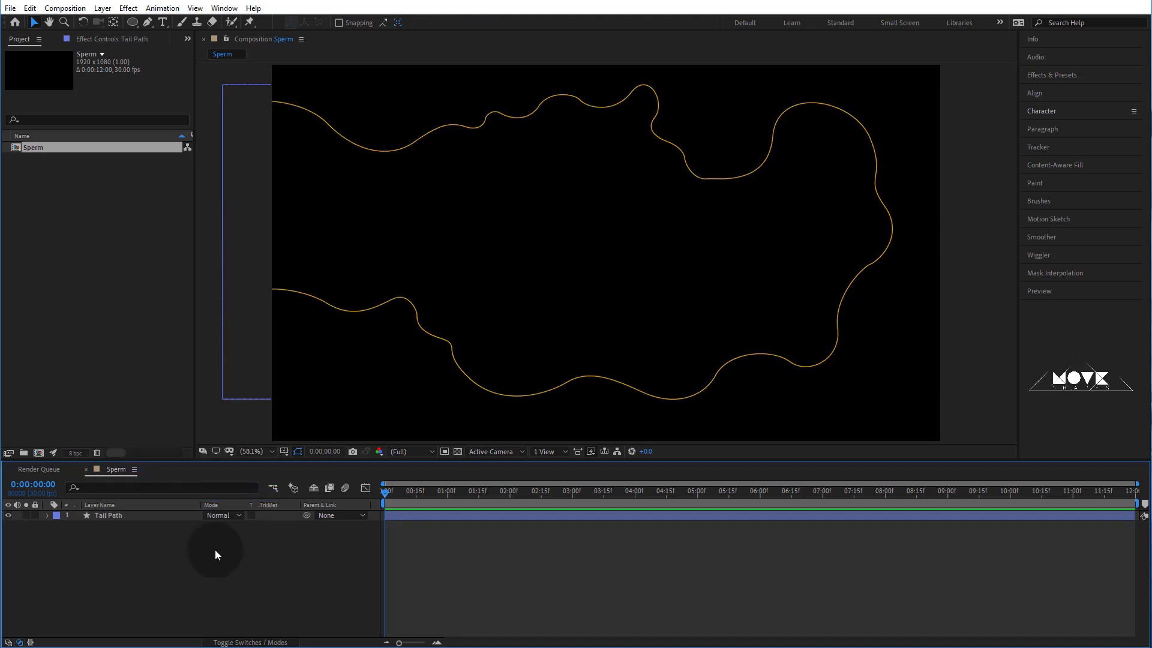
click(35, 515)
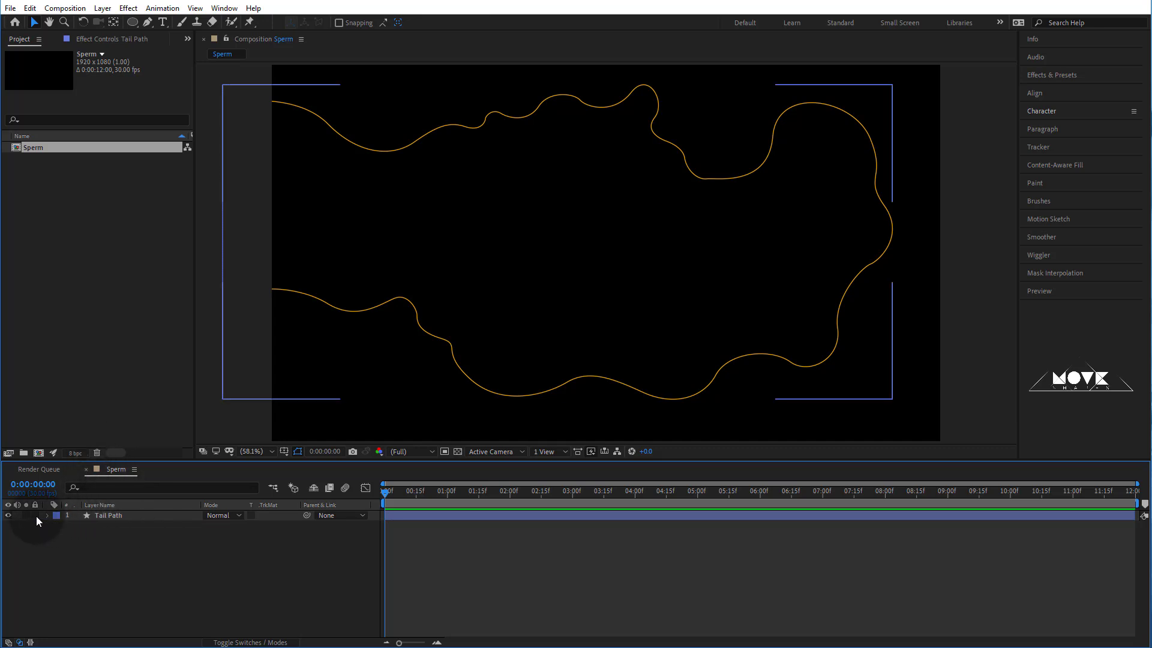
Draw a small horizontal ellipse inside the wavy path, with a solid orange fill and no stroke.
click(133, 21)
click(201, 48)
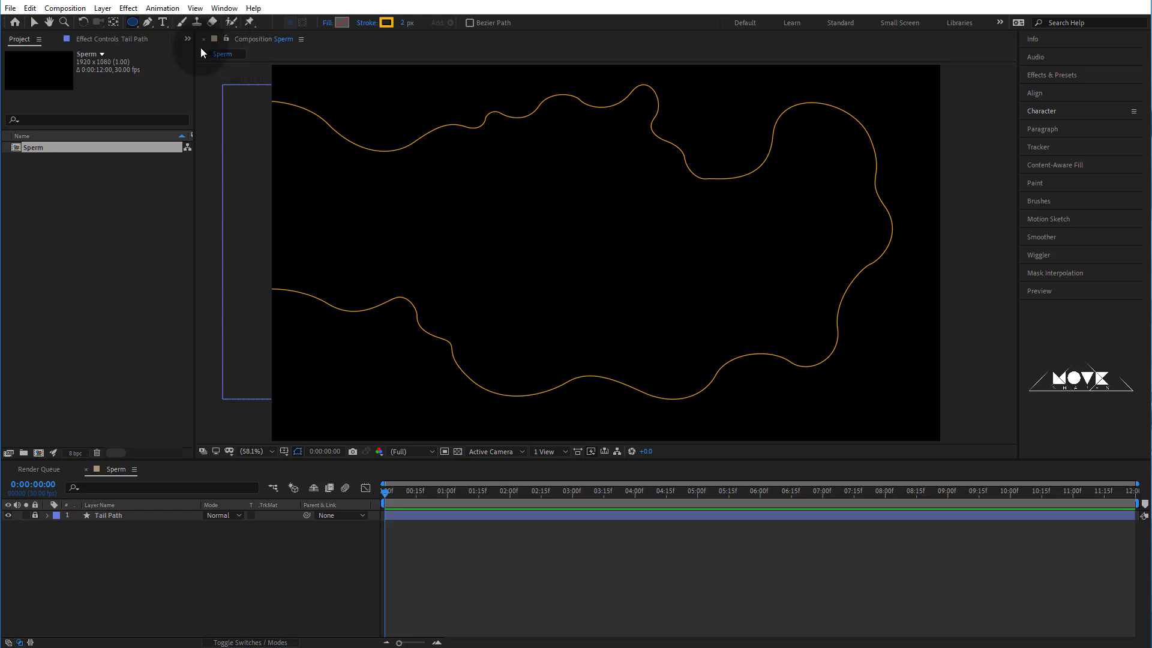
click(329, 23)
click(530, 304)
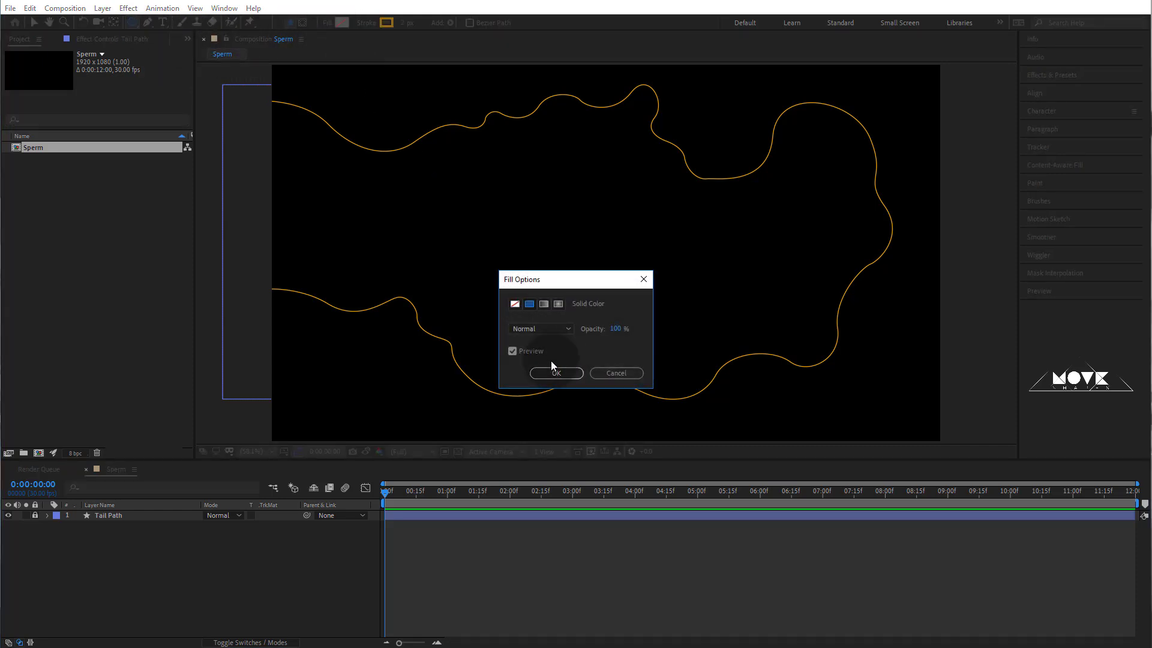
click(550, 374)
click(368, 24)
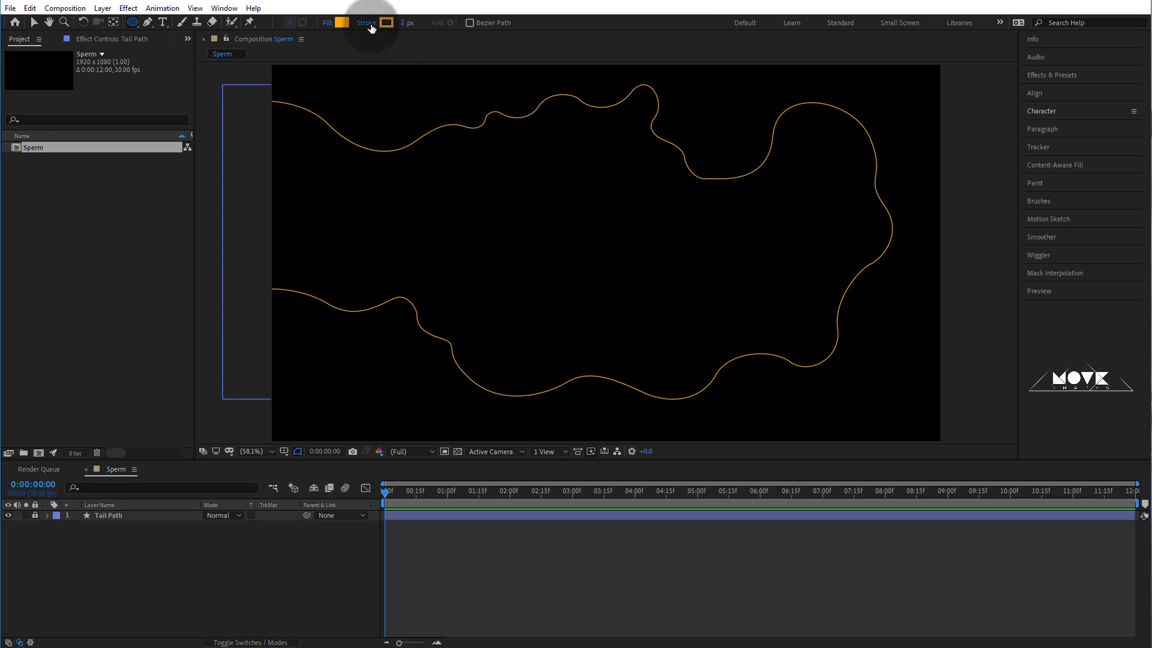
click(515, 305)
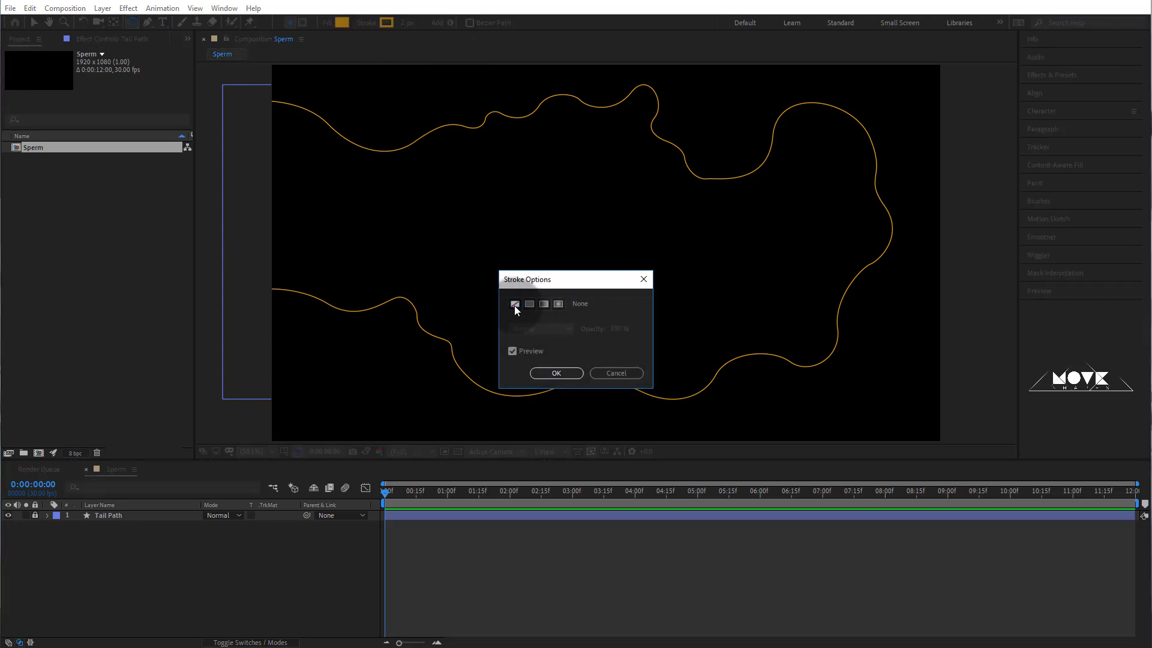
click(557, 372)
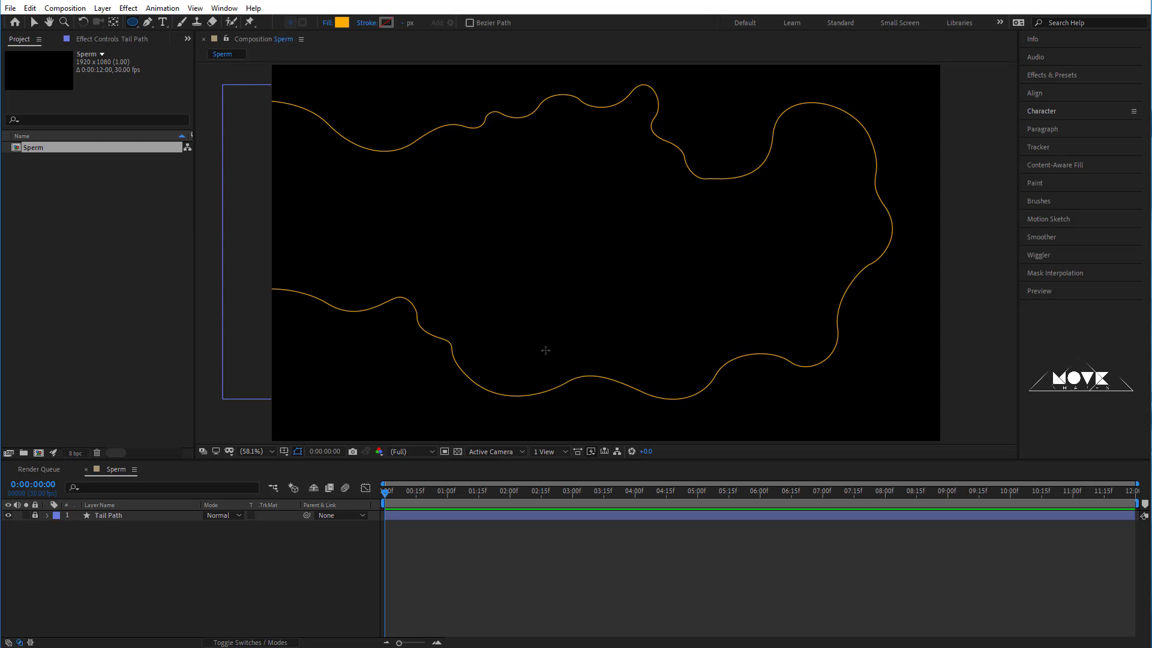
drag(526, 222, 552, 240)
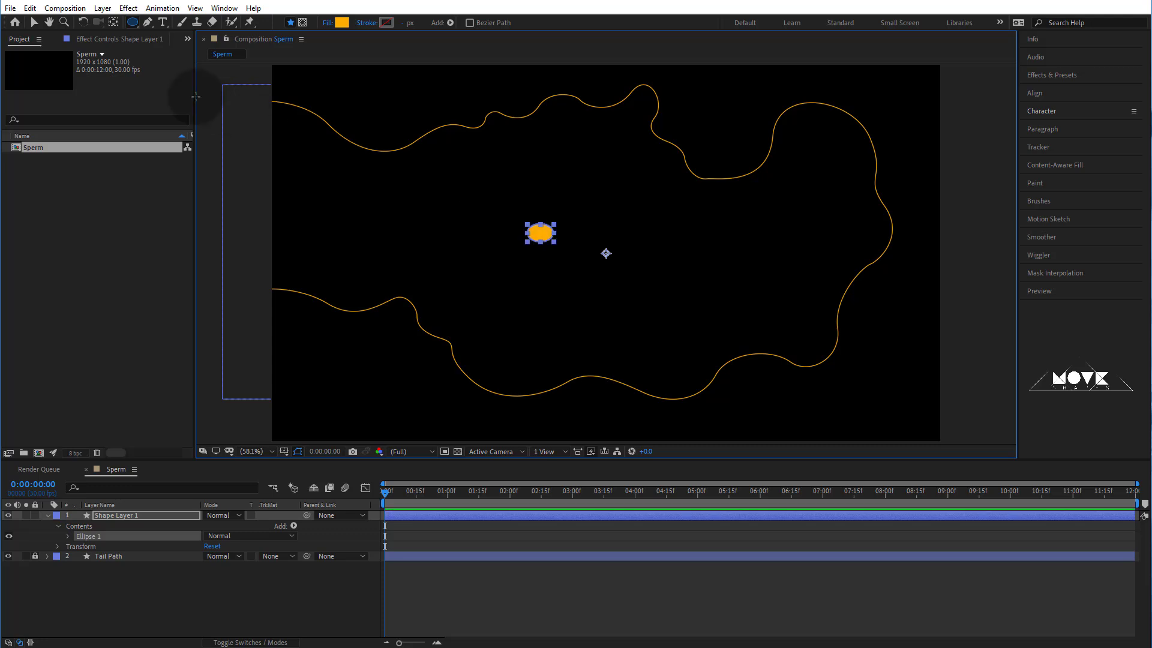
Snap the ellipse layer's anchor point to the ellipse's centre with the Pan Behind tool, turn snapping off again and deselect the layer.
click(33, 23)
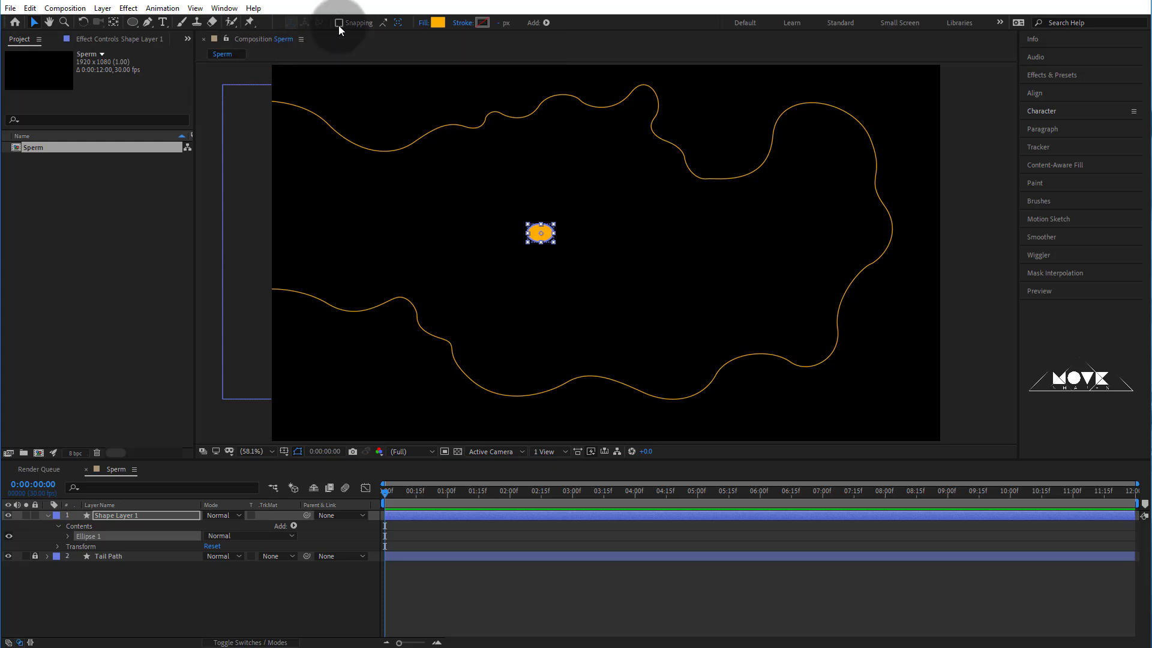
click(580, 269)
click(556, 244)
drag(606, 254, 570, 260)
drag(482, 230, 532, 244)
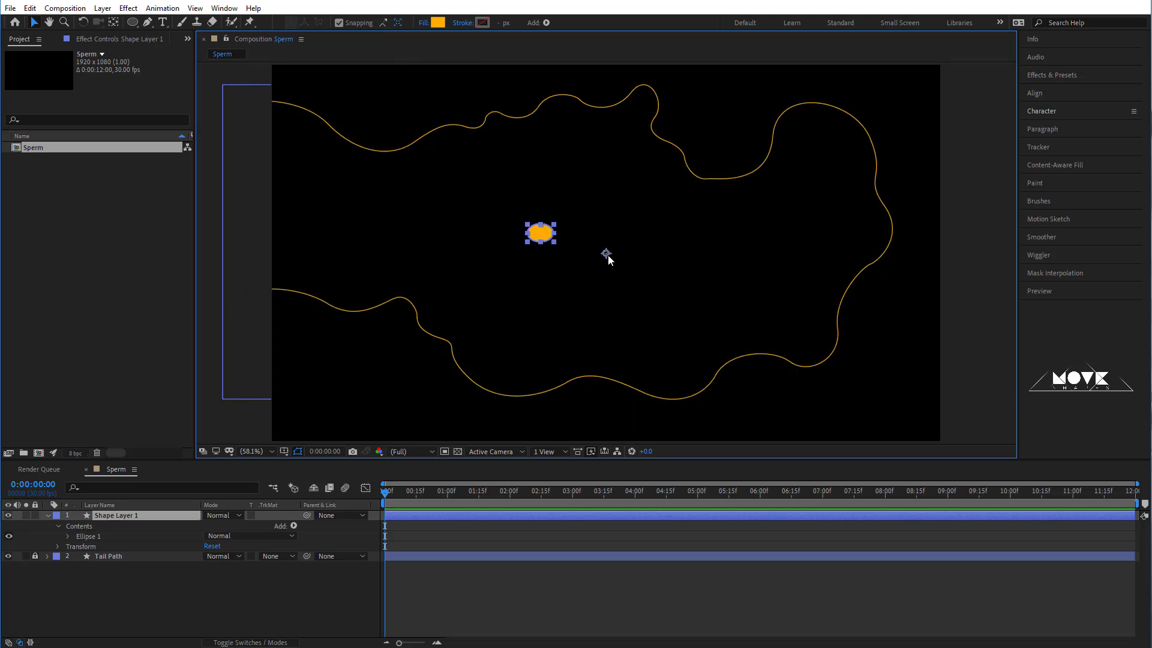
click(117, 22)
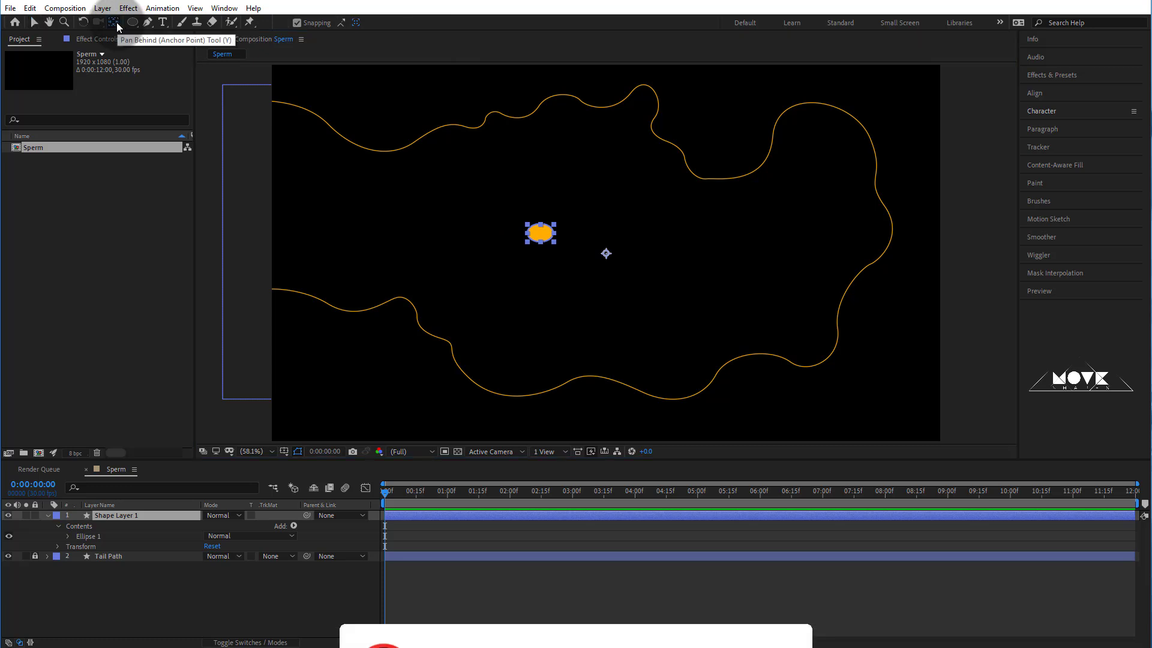
drag(606, 253, 540, 233)
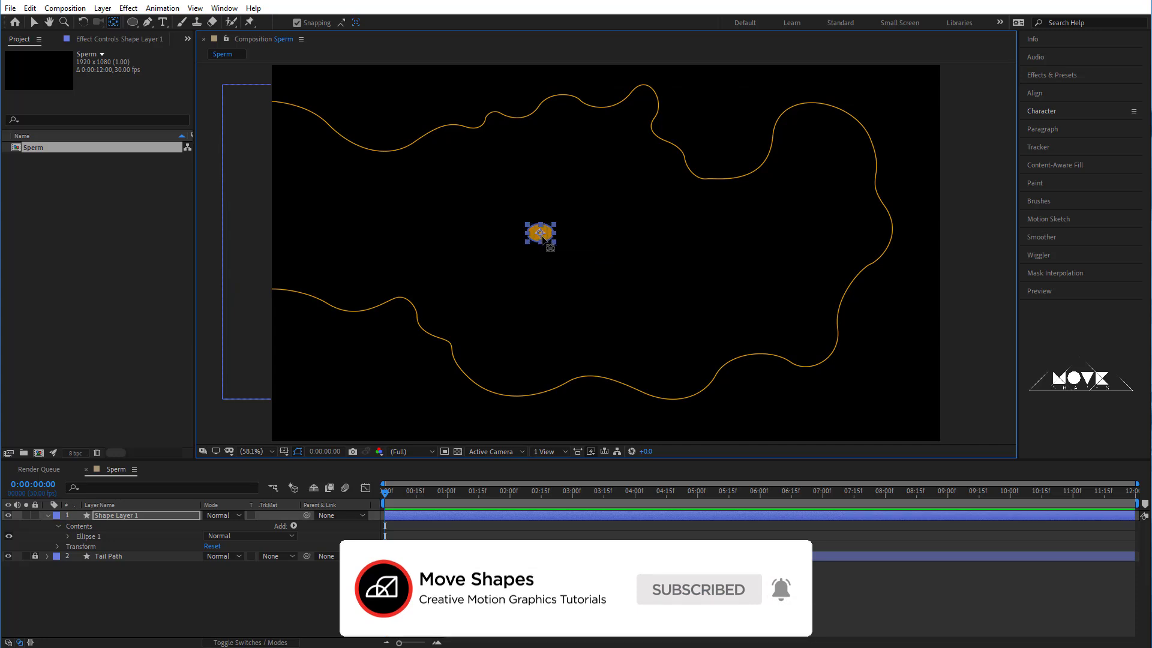
click(296, 22)
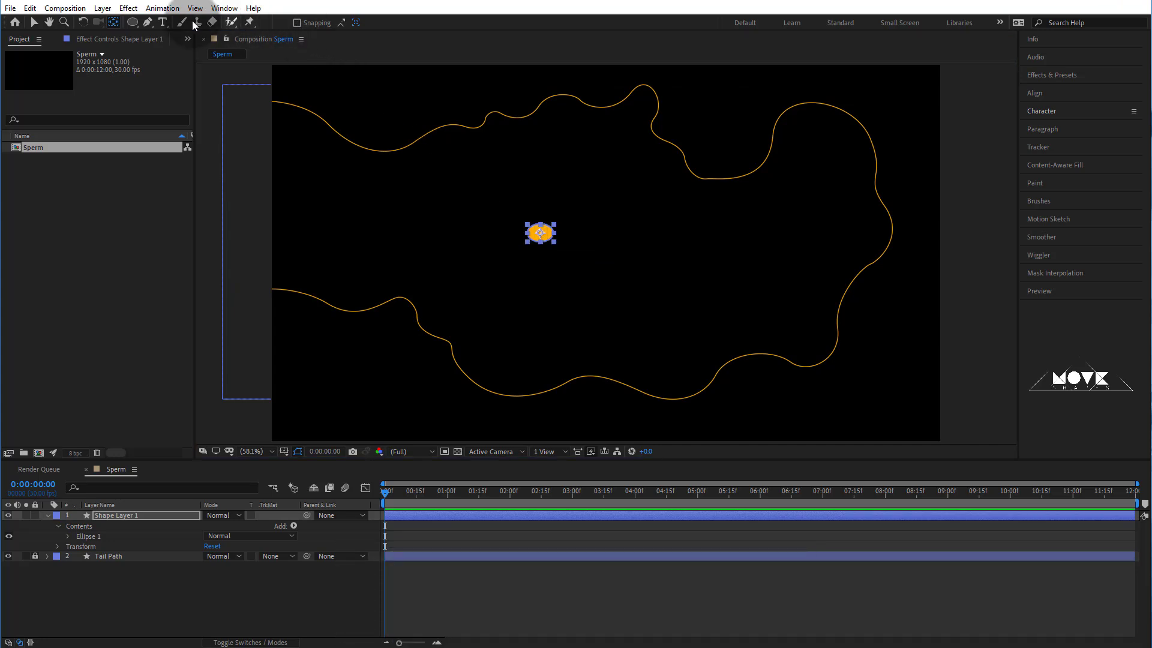
click(34, 22)
click(631, 260)
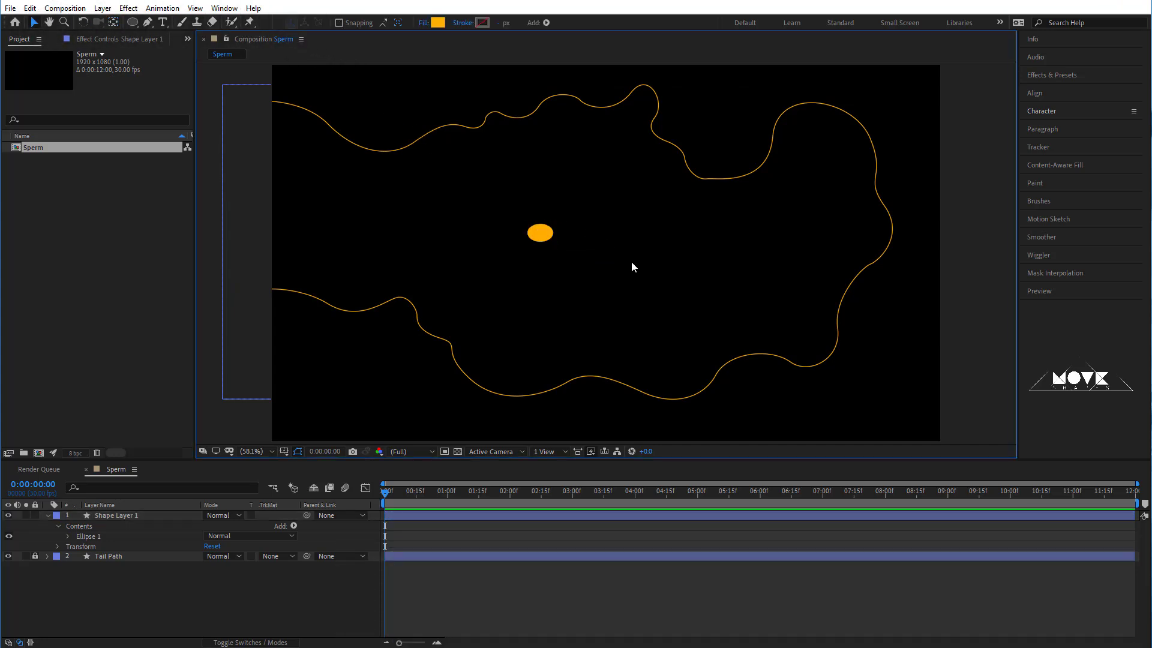
Add a Position keyframe to the ellipse layer at 0:00:00:00.
click(542, 234)
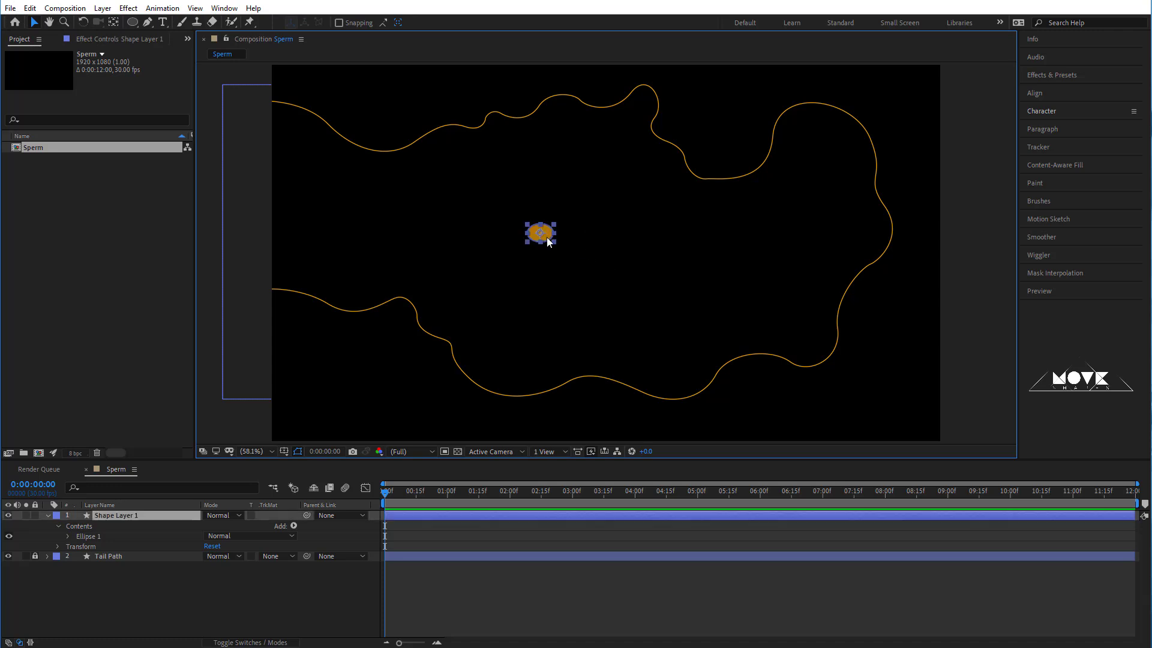
click(57, 527)
click(57, 535)
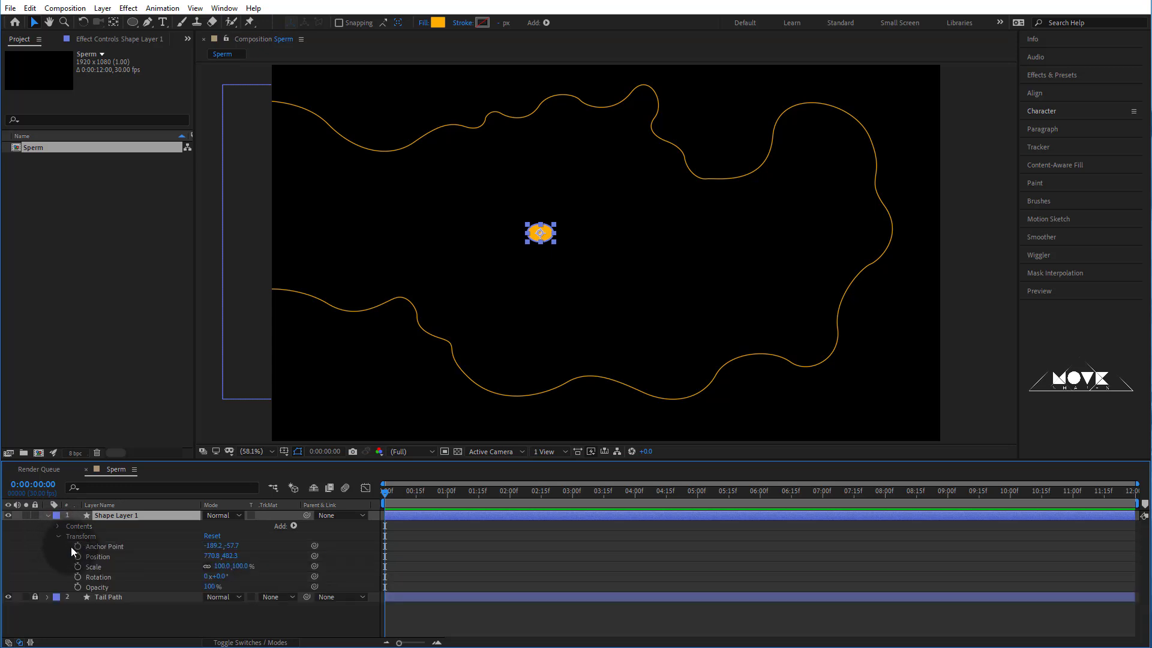
click(79, 557)
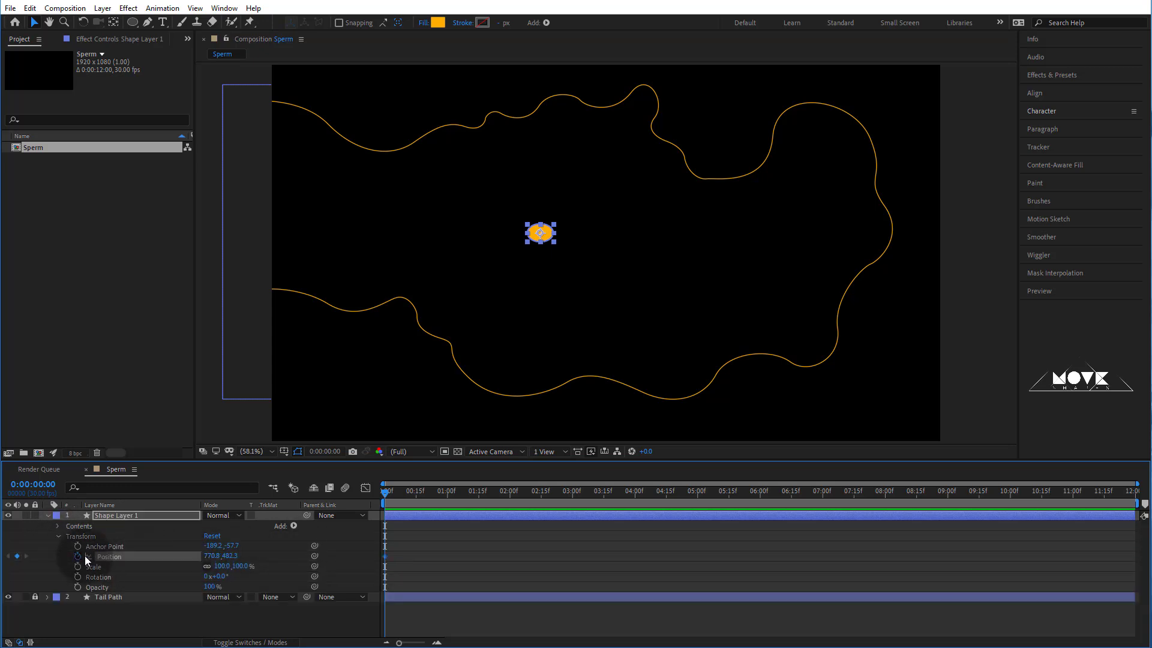
Unlock the Tail Path layer and copy the Path property of its Shape 1 group.
click(48, 596)
click(58, 607)
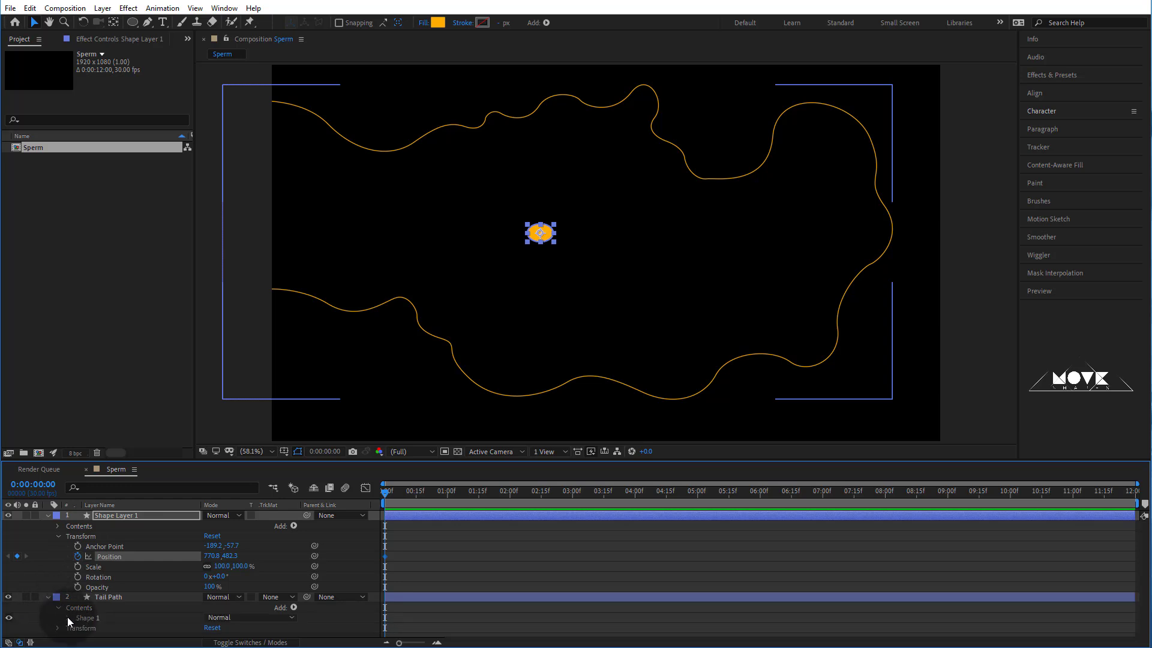
click(68, 618)
click(78, 603)
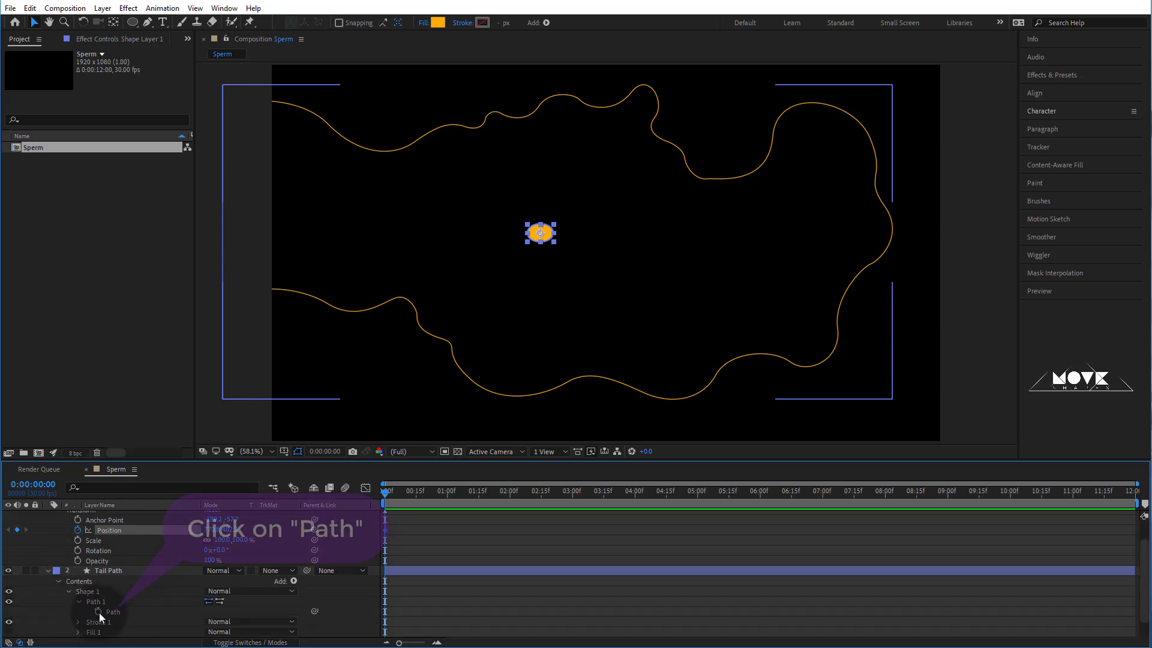
click(115, 611)
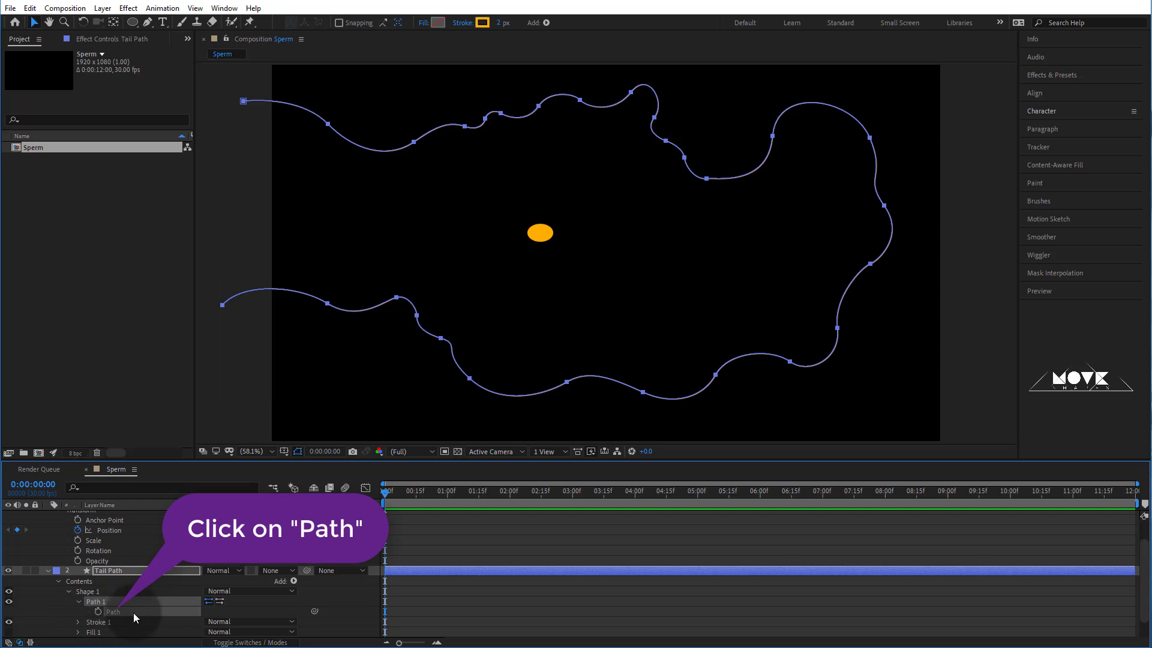
click(30, 8)
click(66, 80)
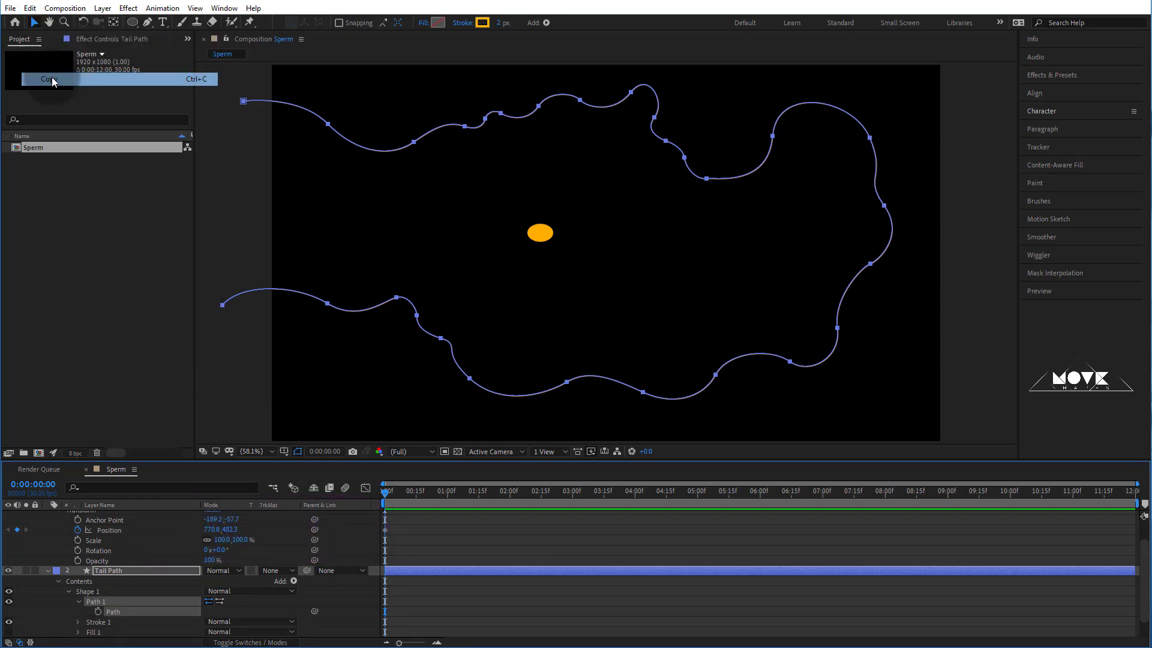
Paste the copied path into the ellipse layer's Position property at 0:00:00:00 and deselect the keyframes.
click(114, 529)
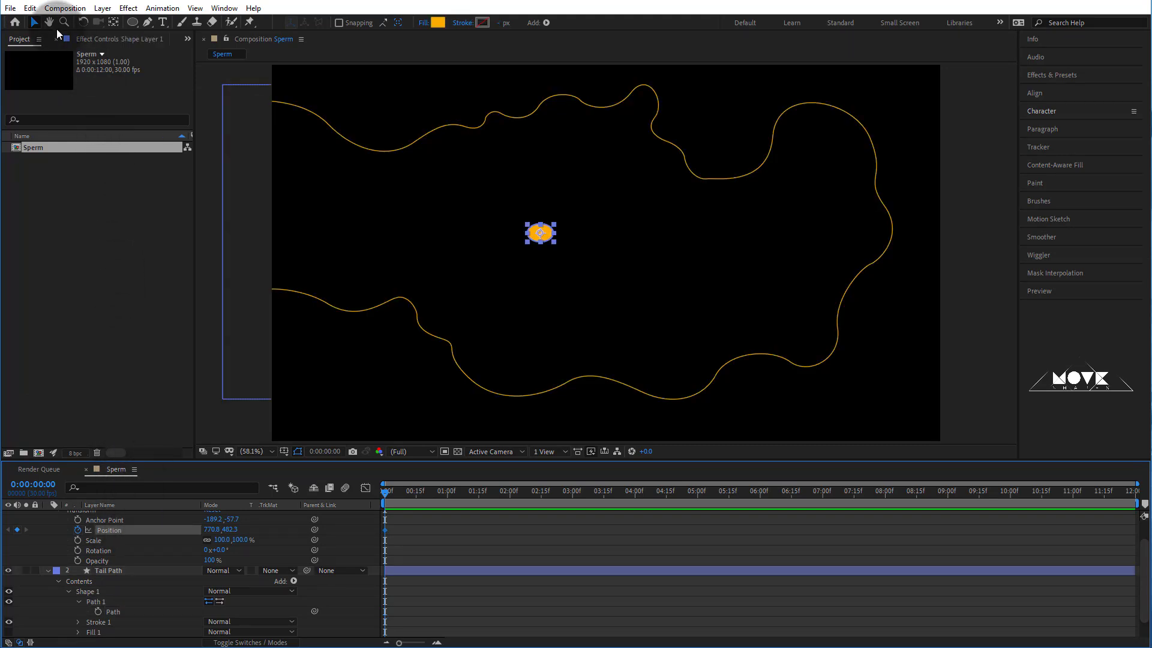
click(34, 9)
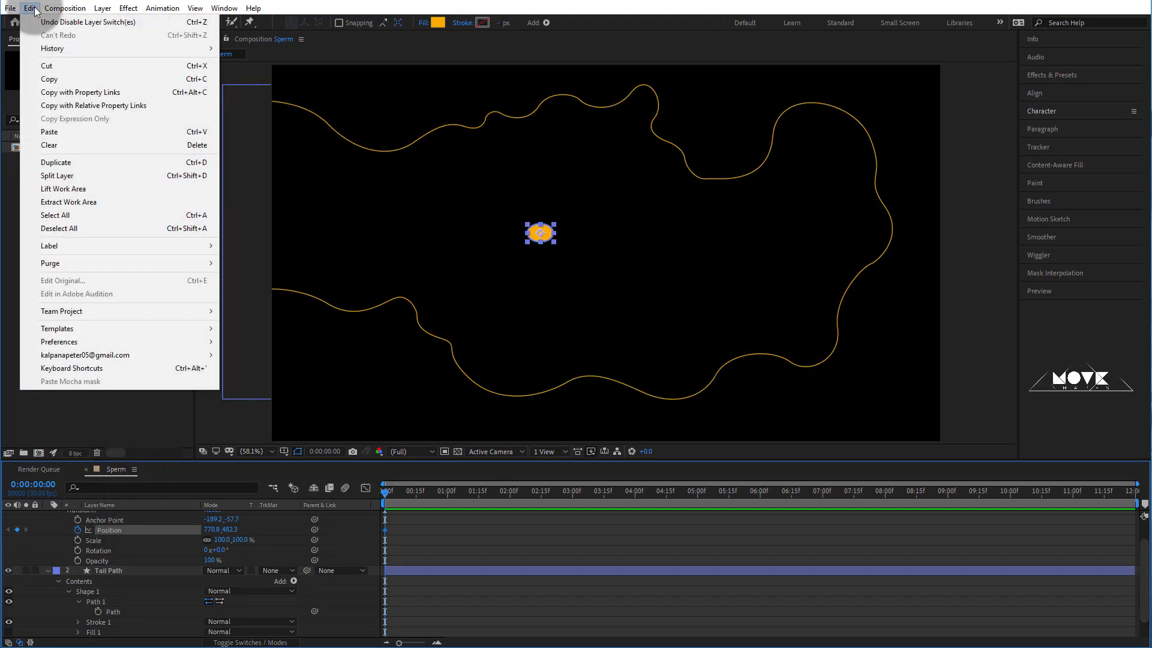
click(67, 134)
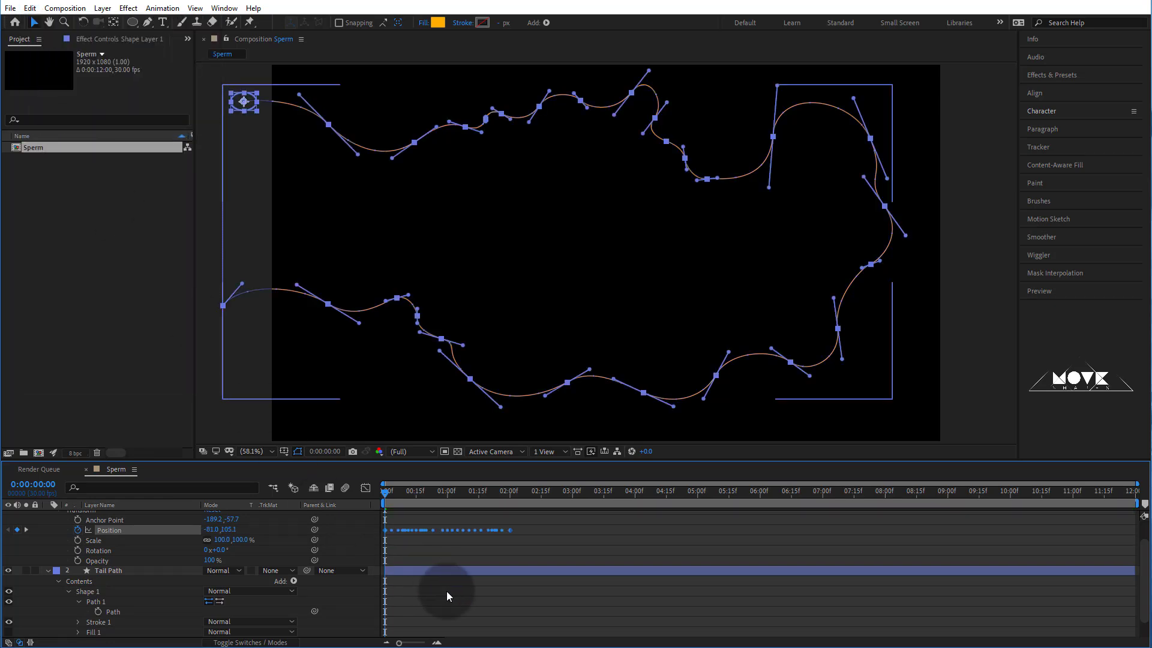
click(509, 566)
Preview the ellipse's motion and move its last Position keyframe to 0:00:10:00 to slow the movement along the path.
drag(391, 493, 440, 499)
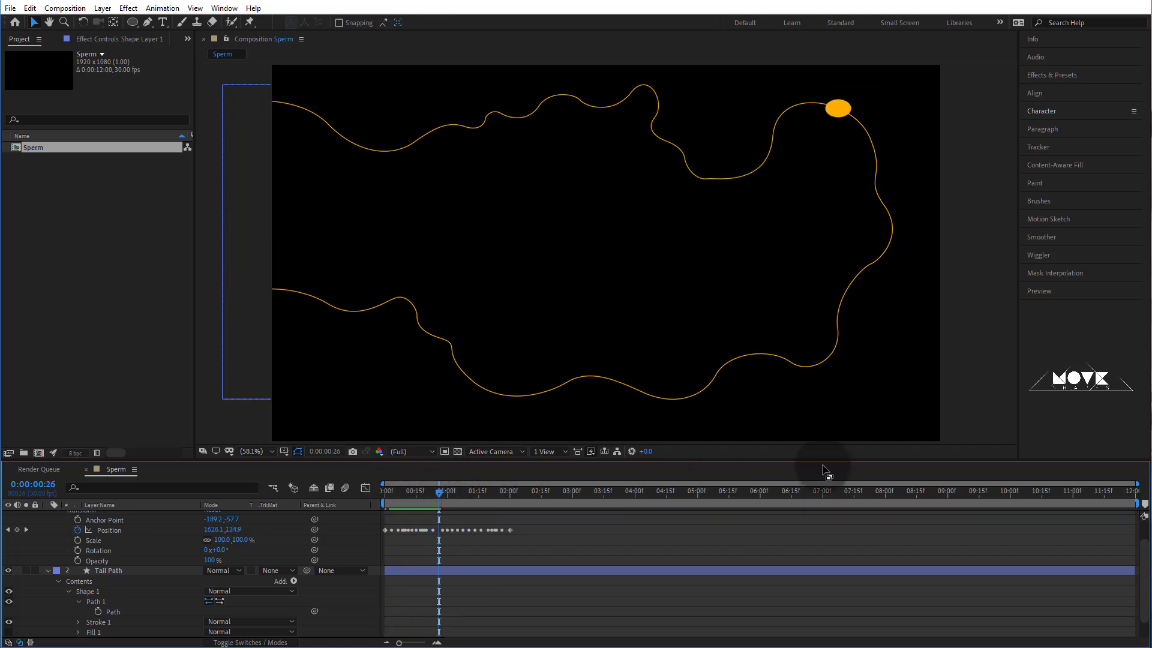
key(space)
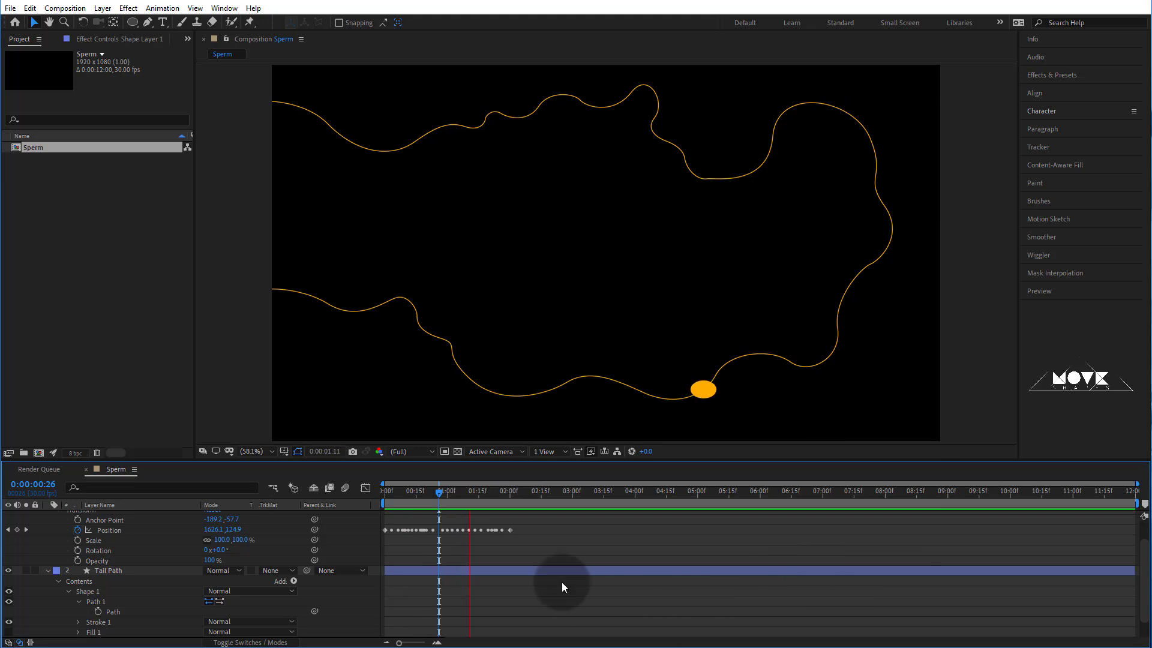
click(501, 495)
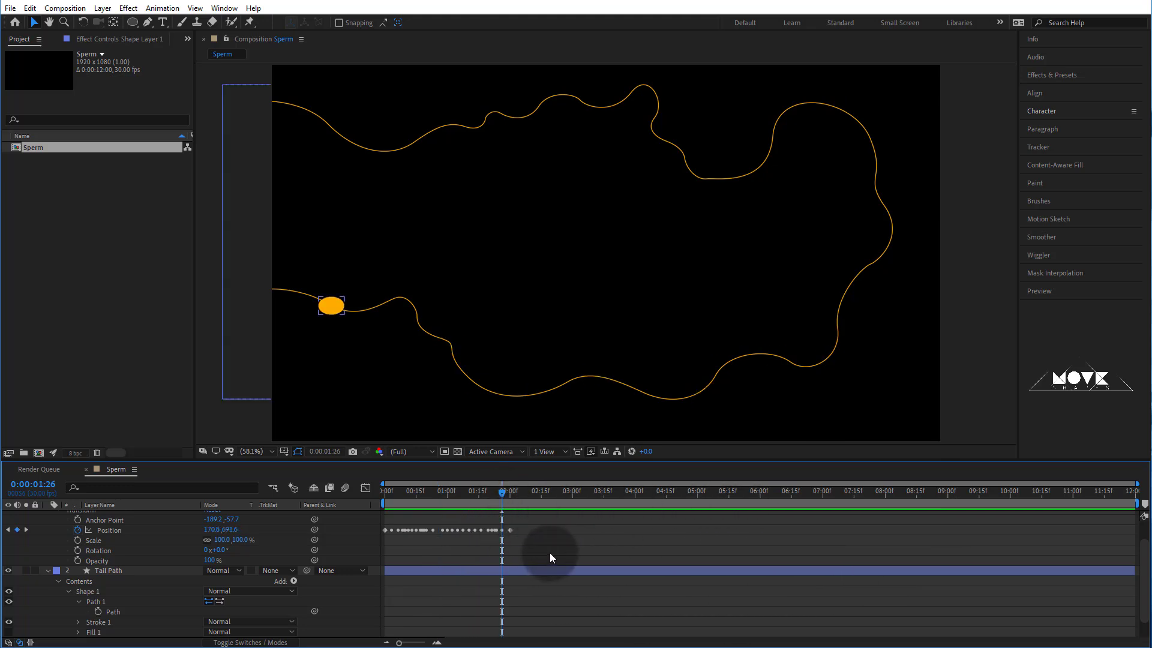
drag(510, 530, 1011, 519)
click(1008, 496)
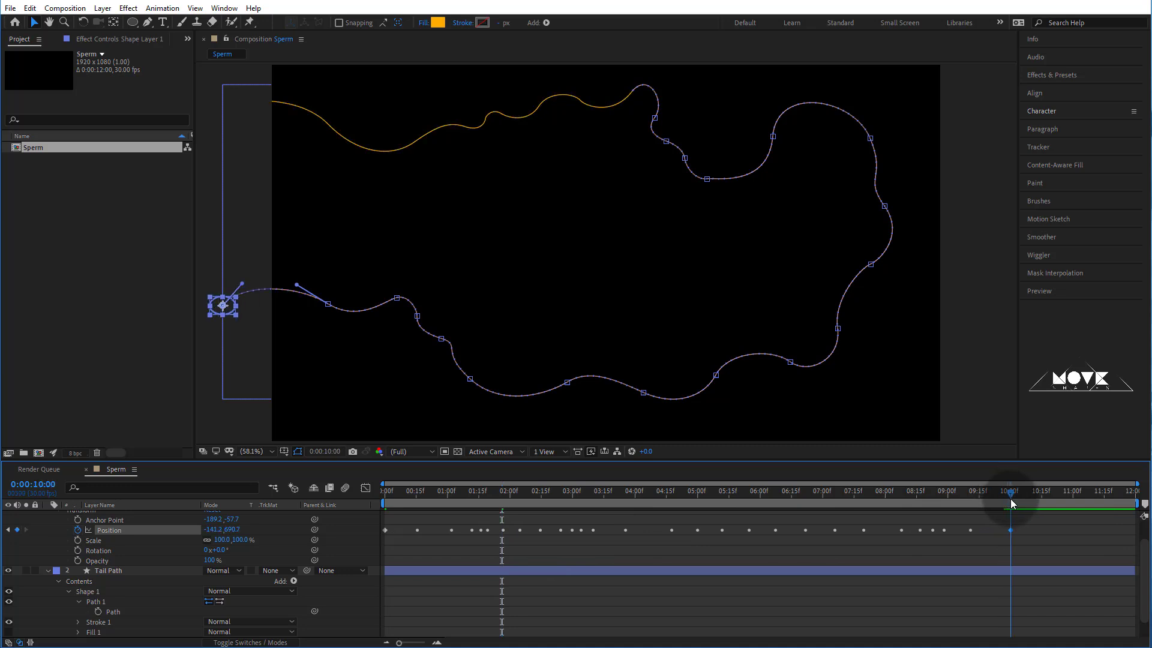
key(space)
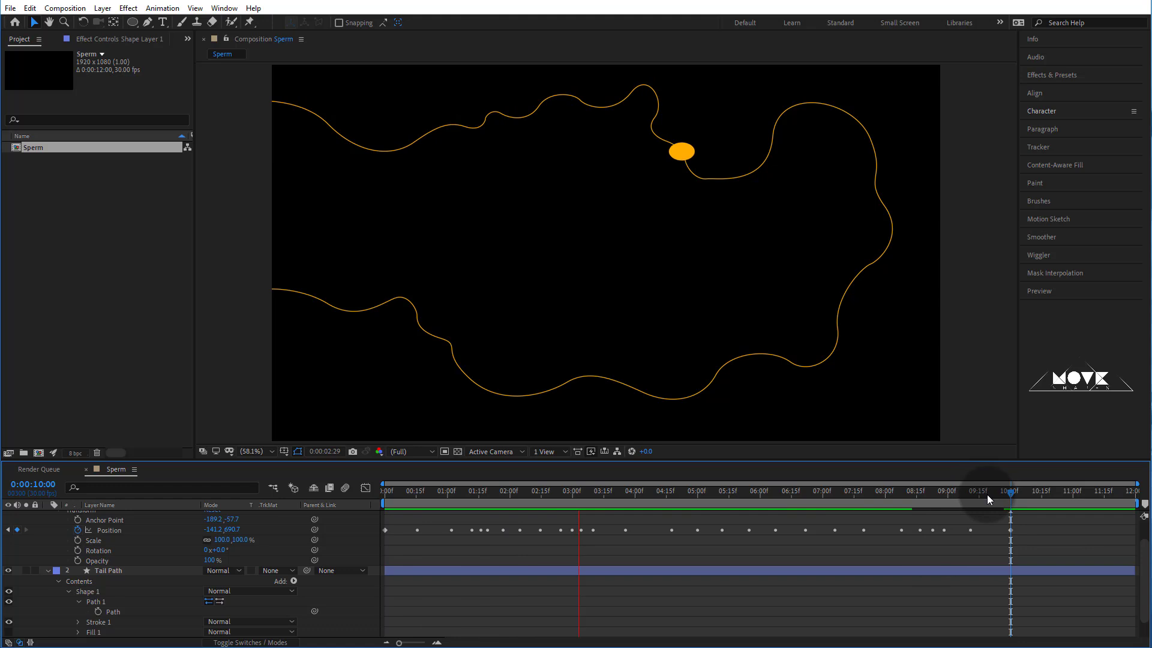
drag(717, 493, 691, 506)
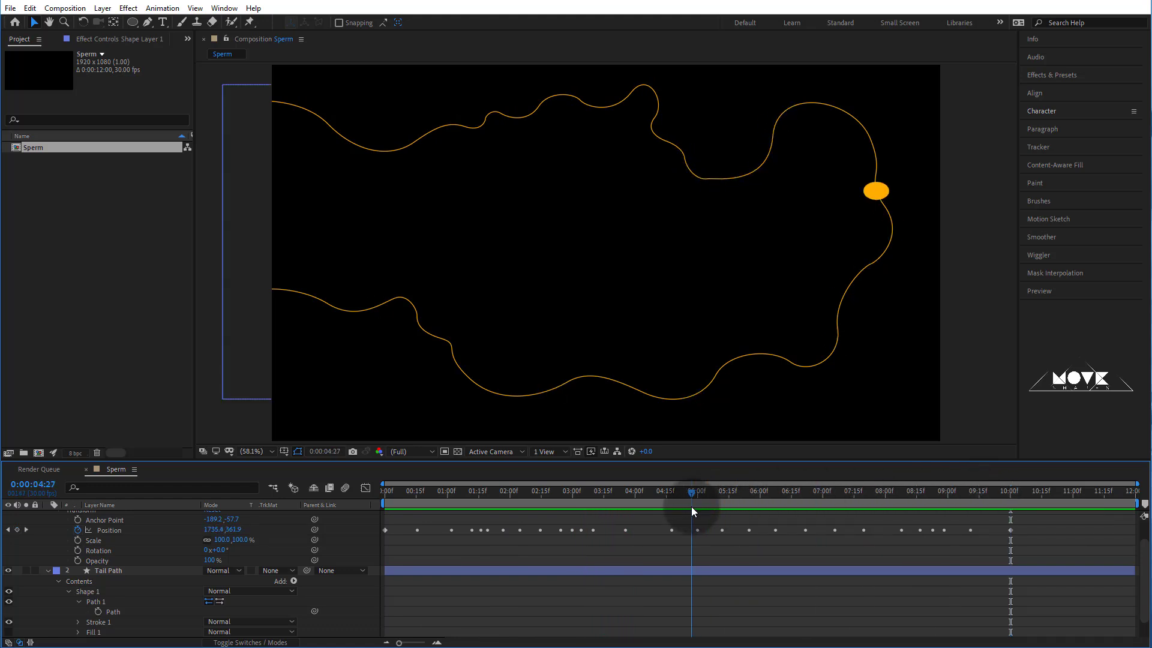
Collapse both layers' properties and rename the ellipse layer as Head.
scroll(697, 531, up, 2)
click(47, 597)
click(47, 516)
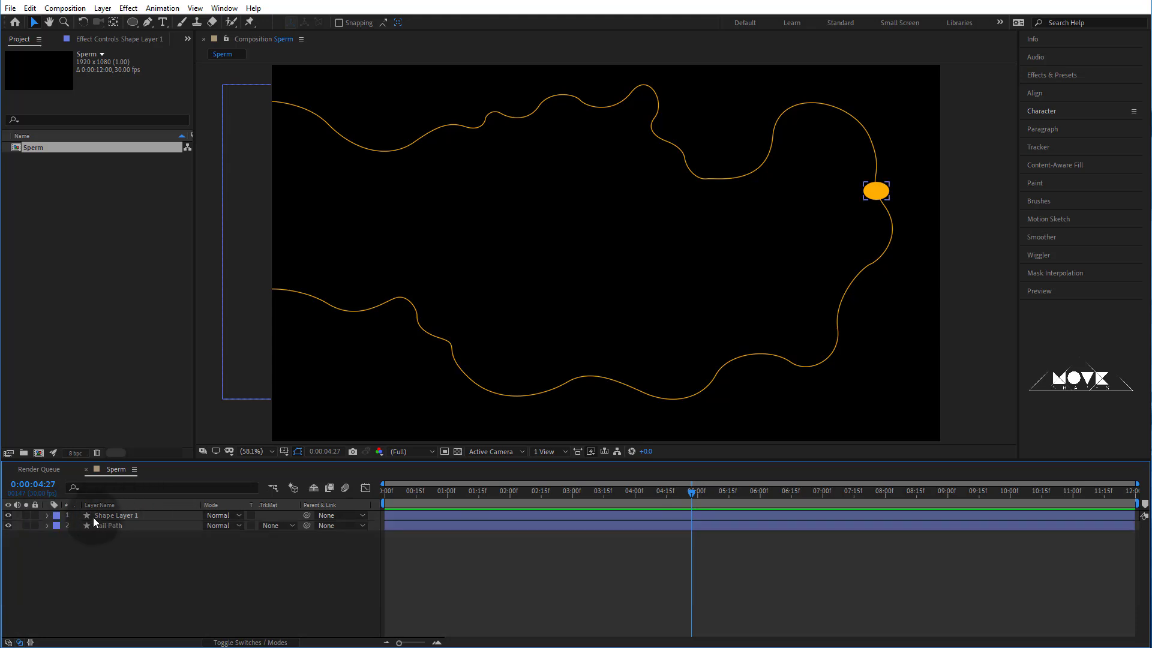
click(106, 517)
right_click(125, 516)
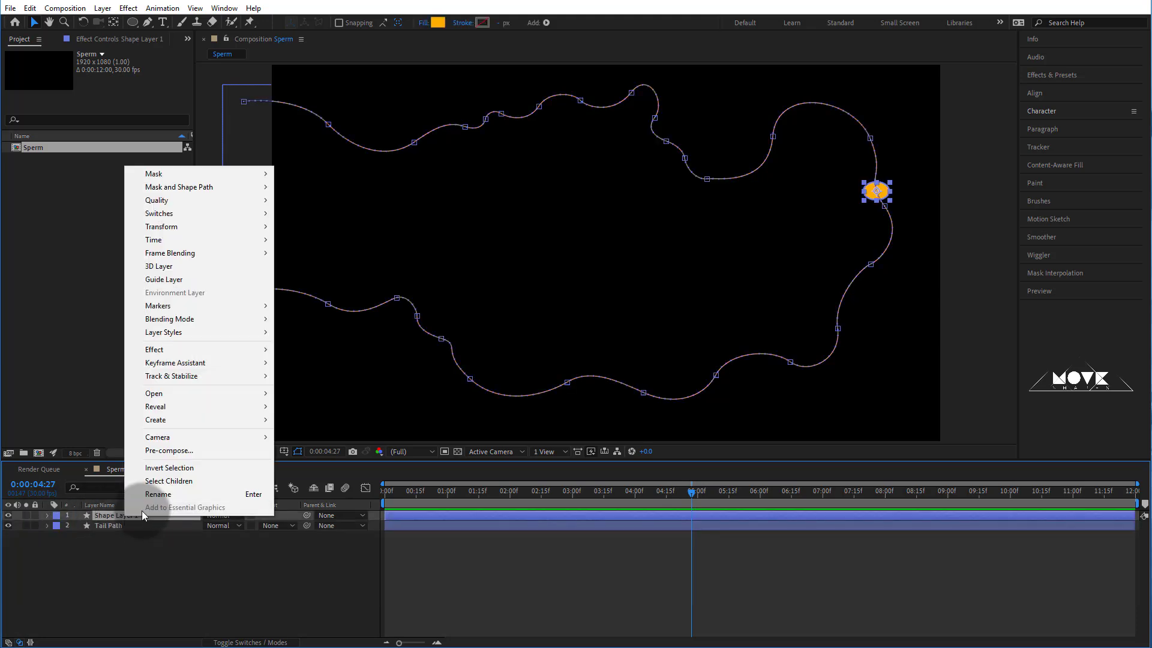
click(155, 495)
text(Head)
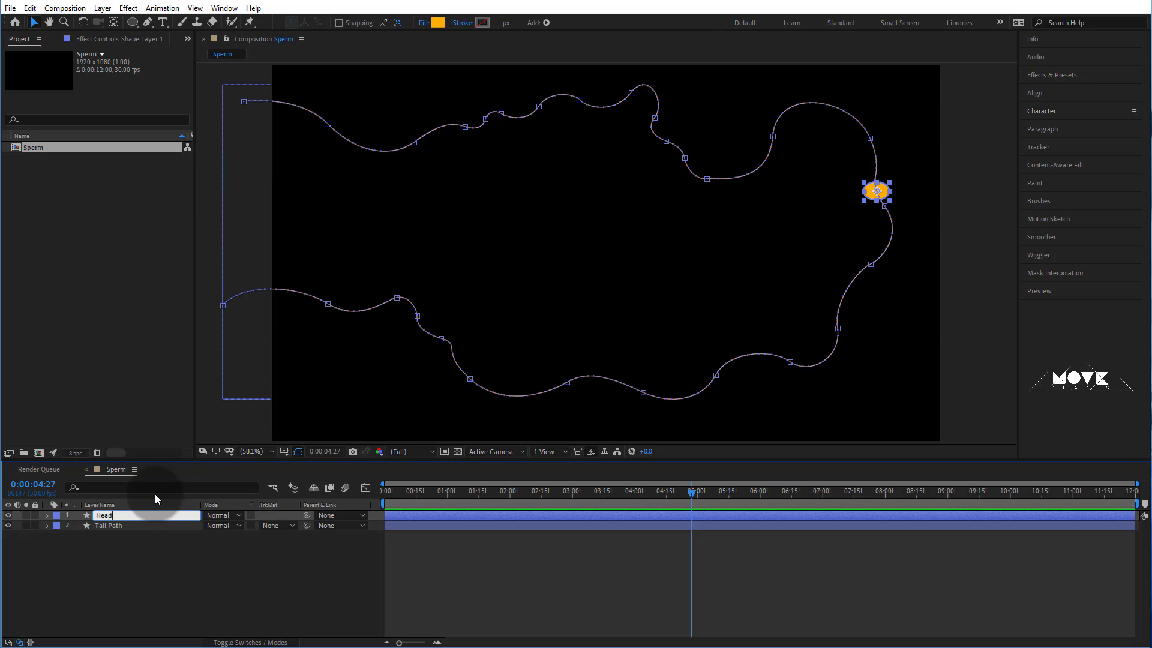
key(Return)
click(539, 567)
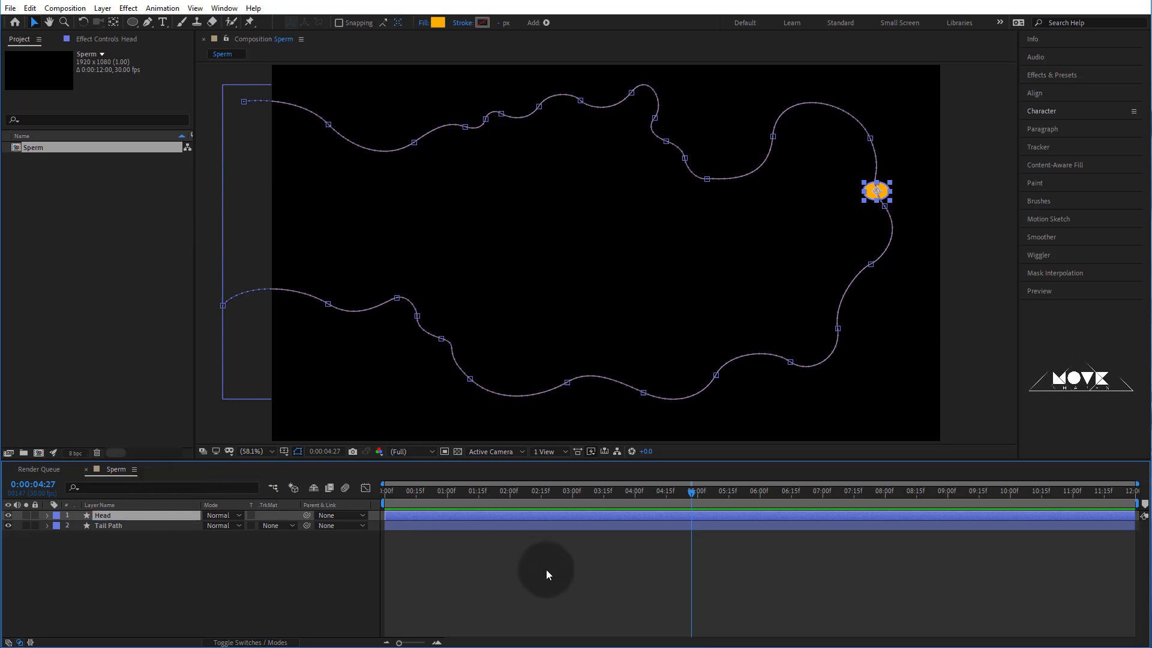
Set the Head layer's auto-orientation to Orient Along Path.
click(528, 517)
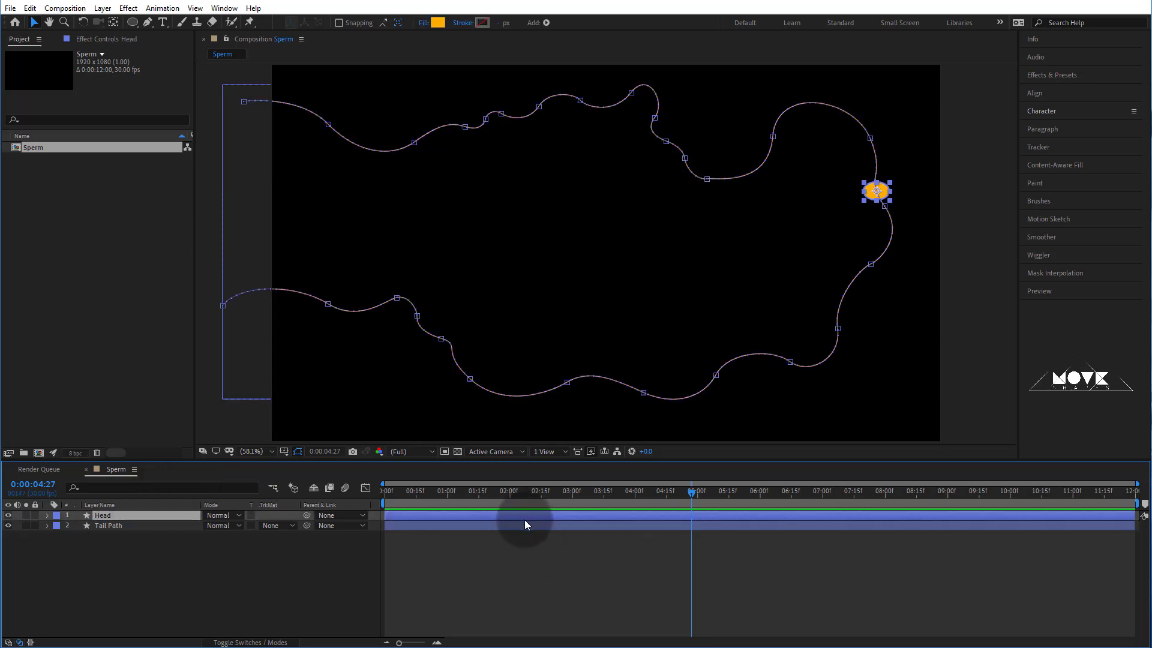
click(252, 451)
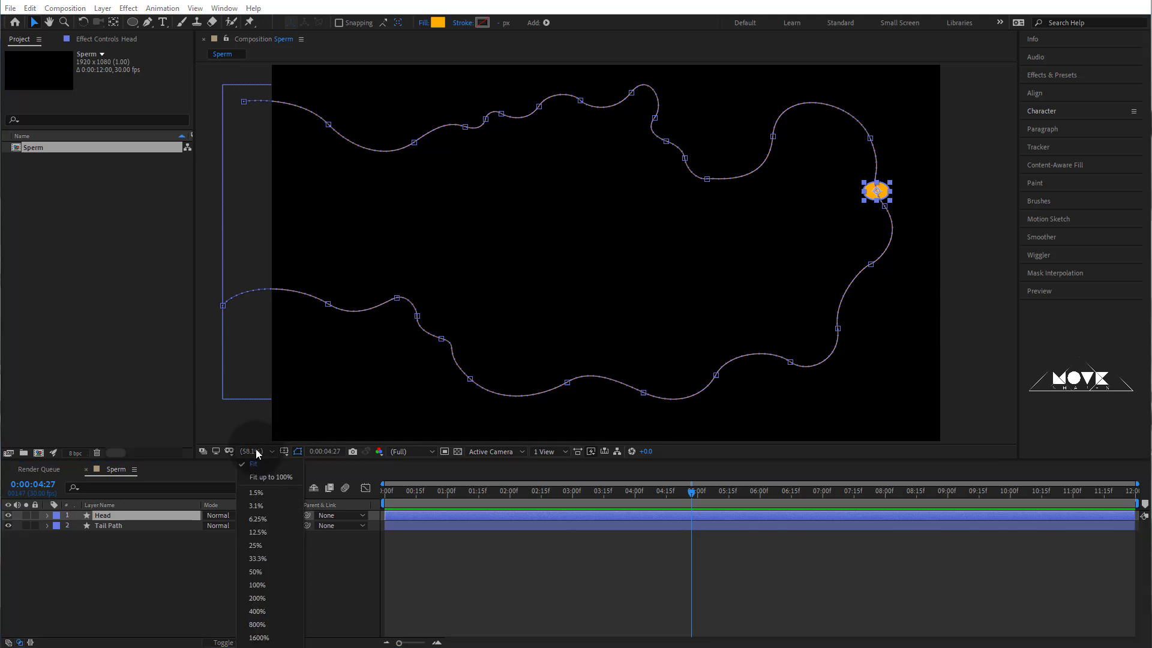
click(256, 599)
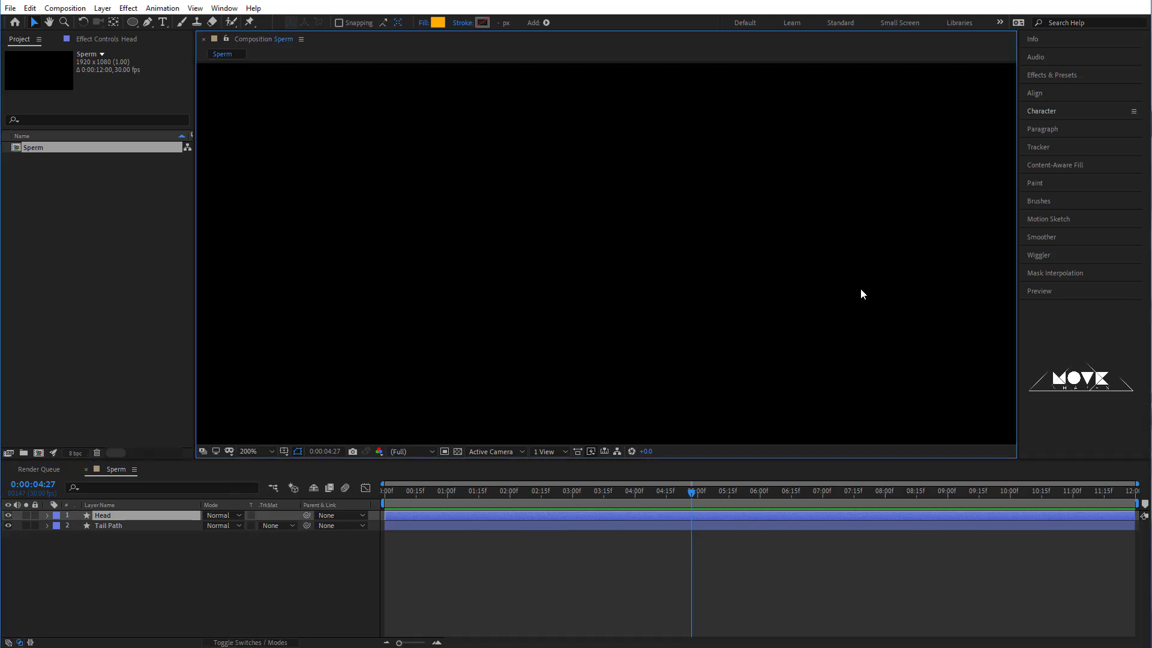
key(h)
drag(931, 188, 356, 406)
drag(846, 246, 471, 285)
key(v)
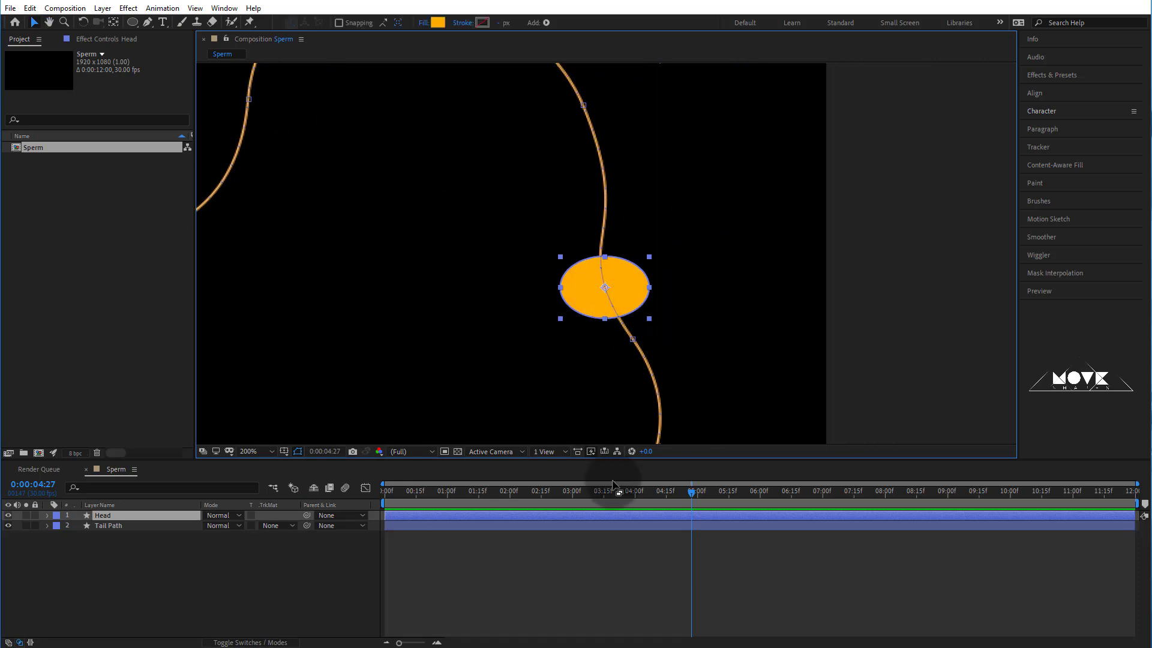
click(624, 515)
right_click(620, 516)
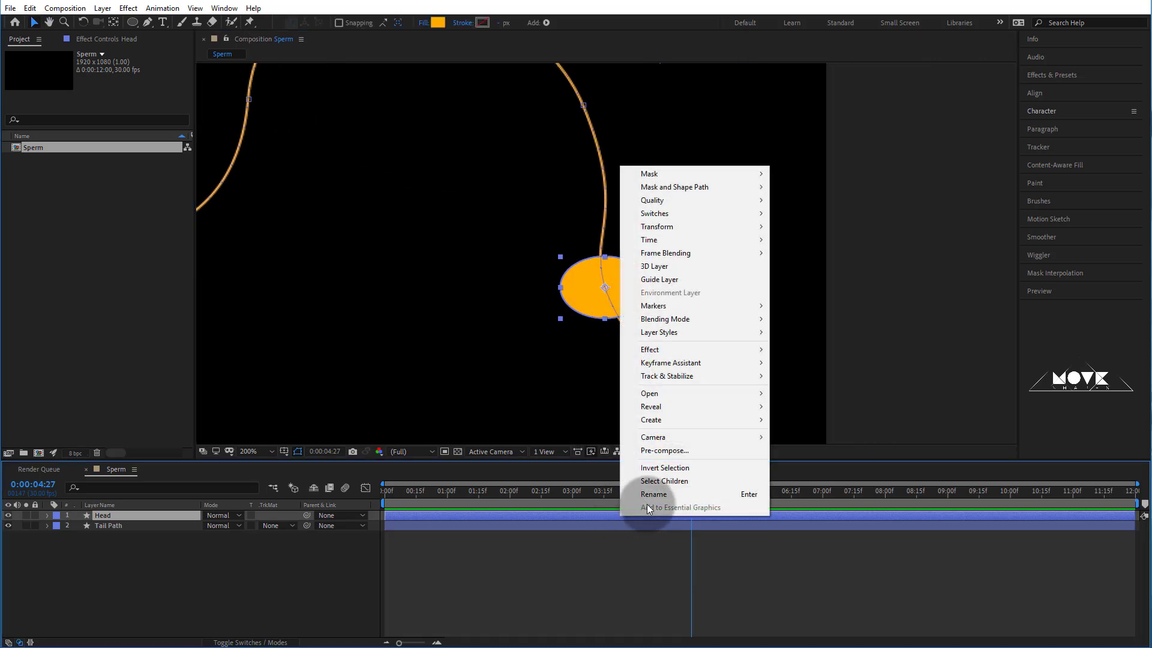
mouse_move(667, 229)
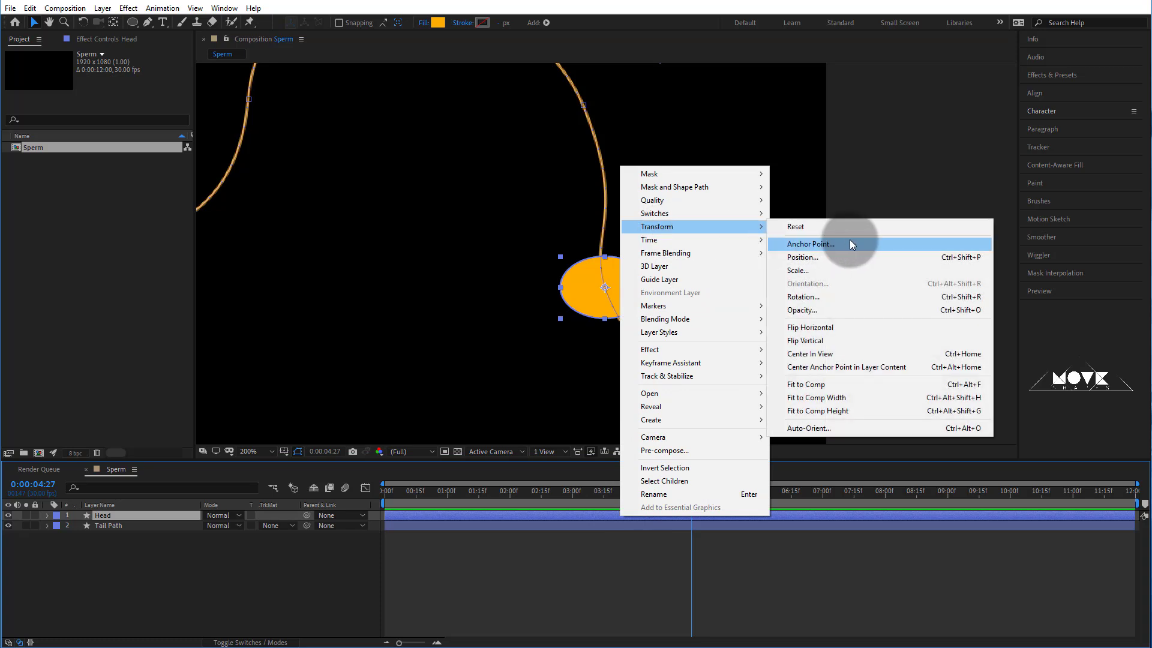
click(857, 427)
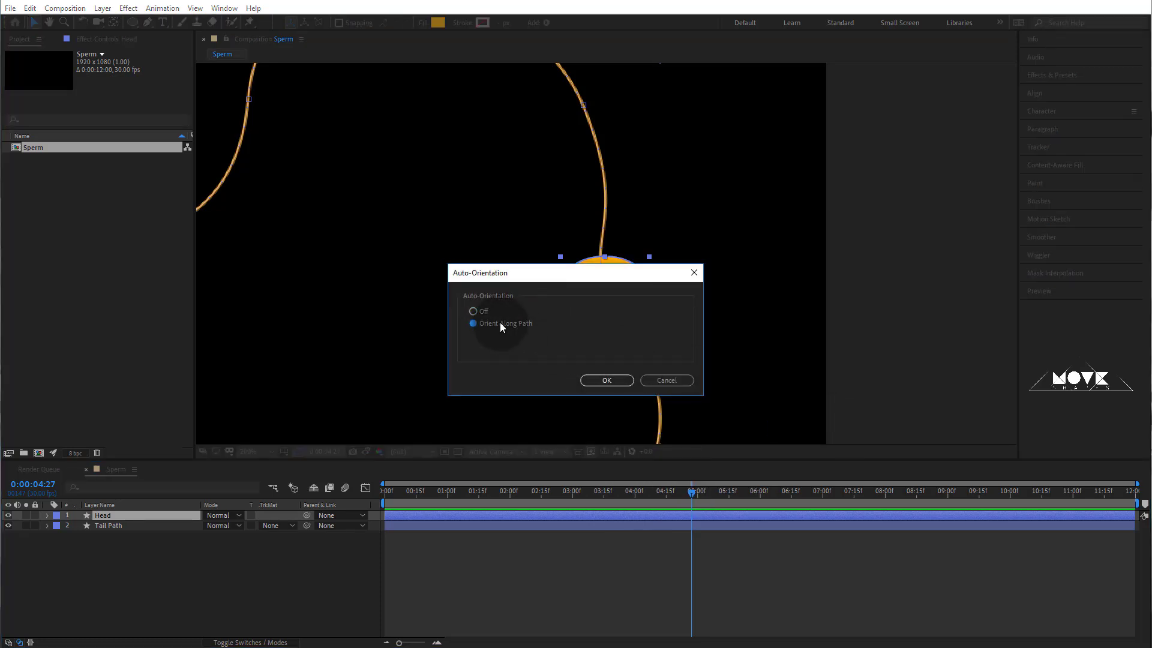
click(610, 379)
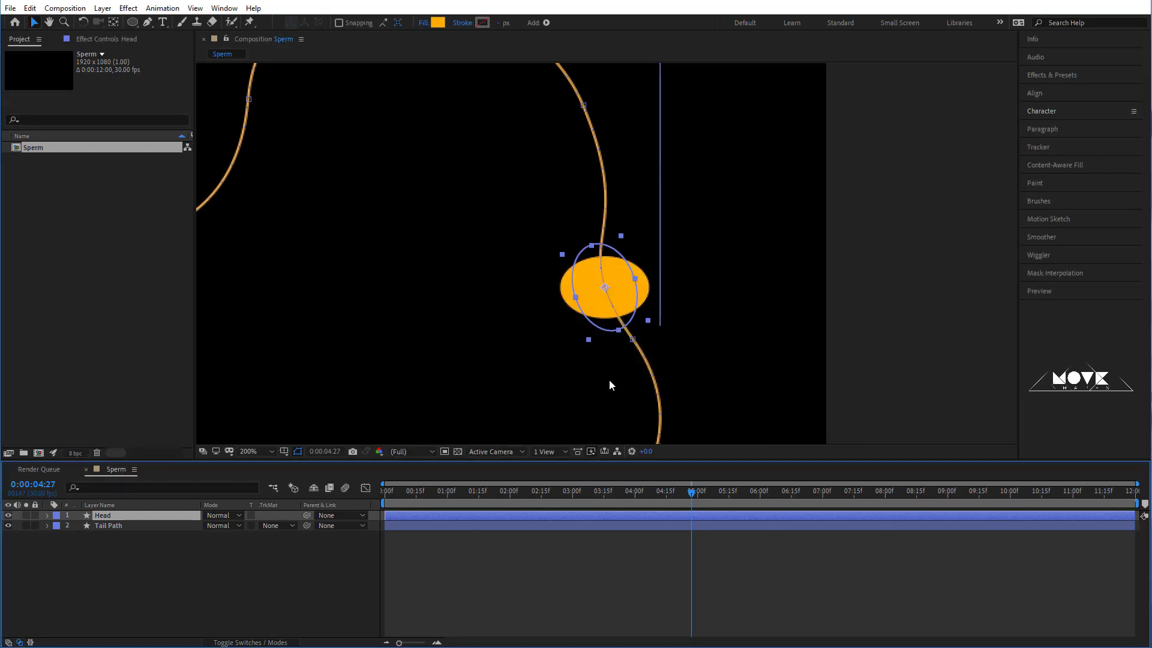
click(687, 504)
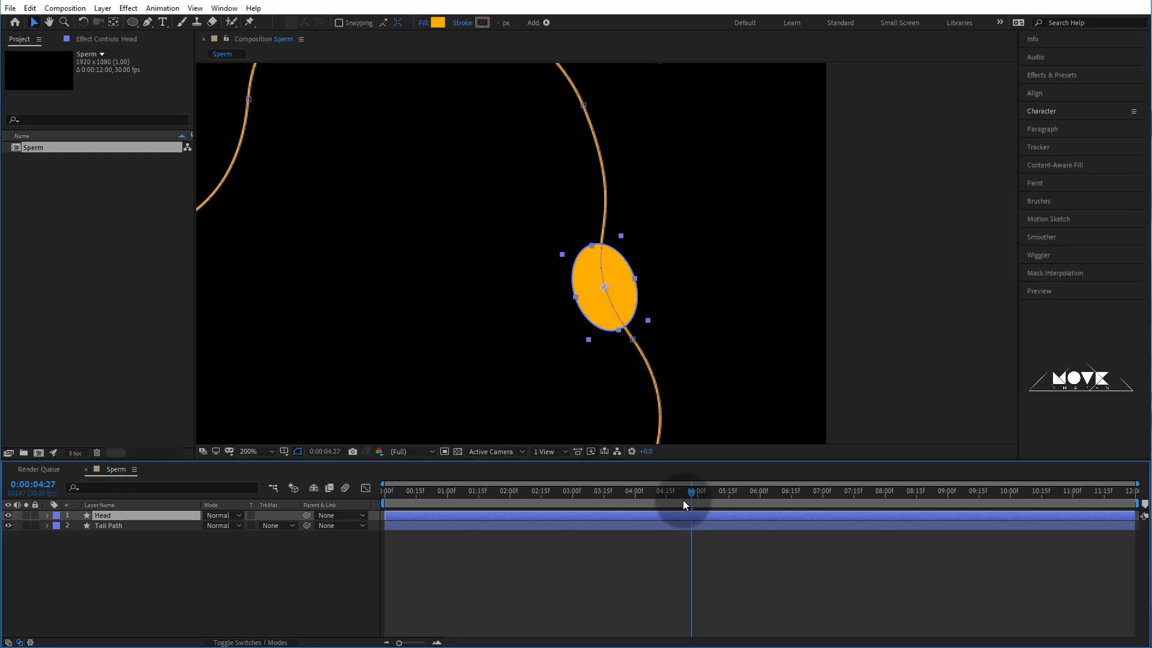
Rotate the Head layer slightly counter-clockwise at 0:00:00:15 to line the ellipse up with the tail path, and collapse its properties.
click(261, 452)
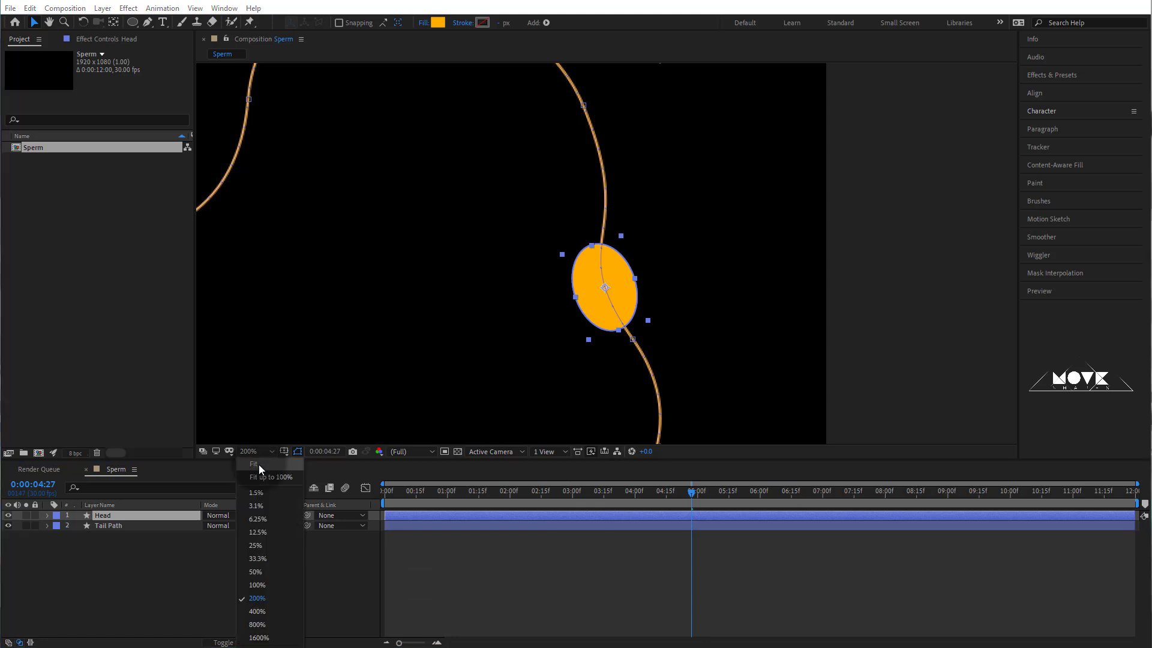
click(265, 473)
drag(691, 492, 416, 513)
click(574, 571)
scroll(502, 193, up, 3)
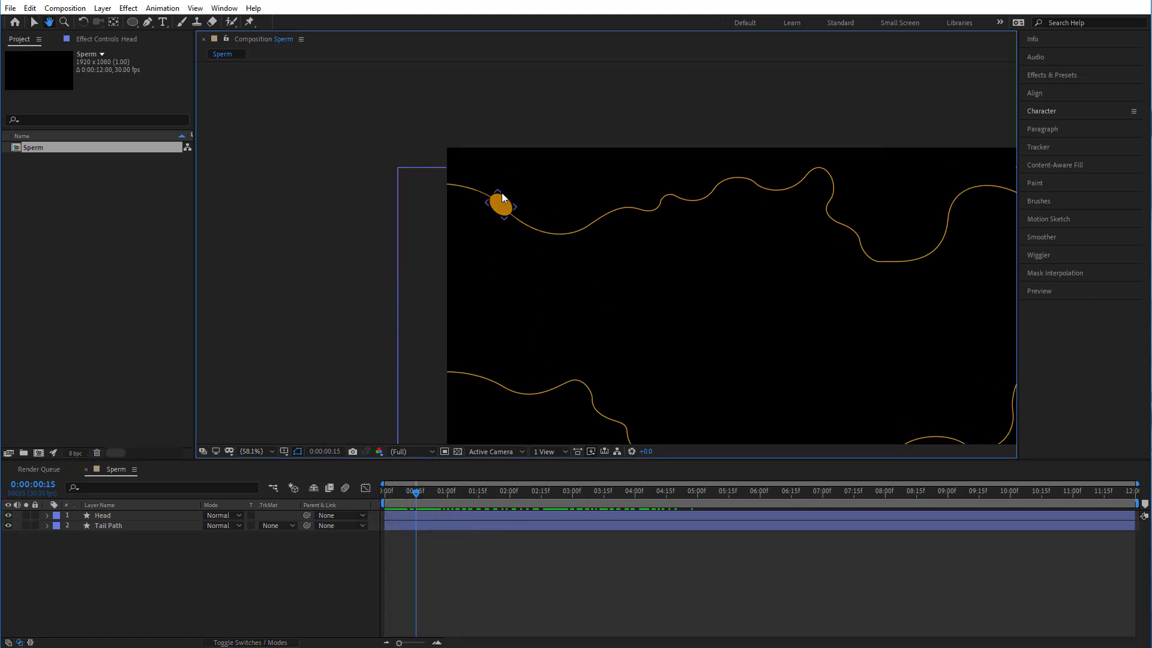
key(h)
drag(263, 120, 547, 282)
scroll(482, 236, up, 1)
key(space)
click(111, 515)
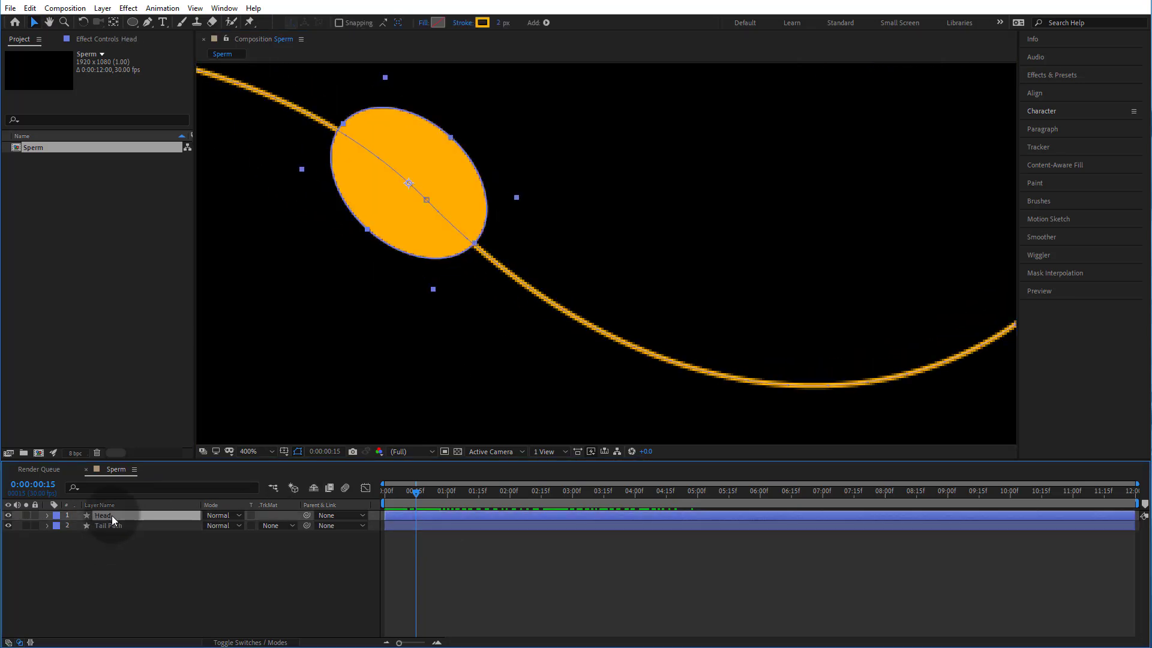
click(46, 515)
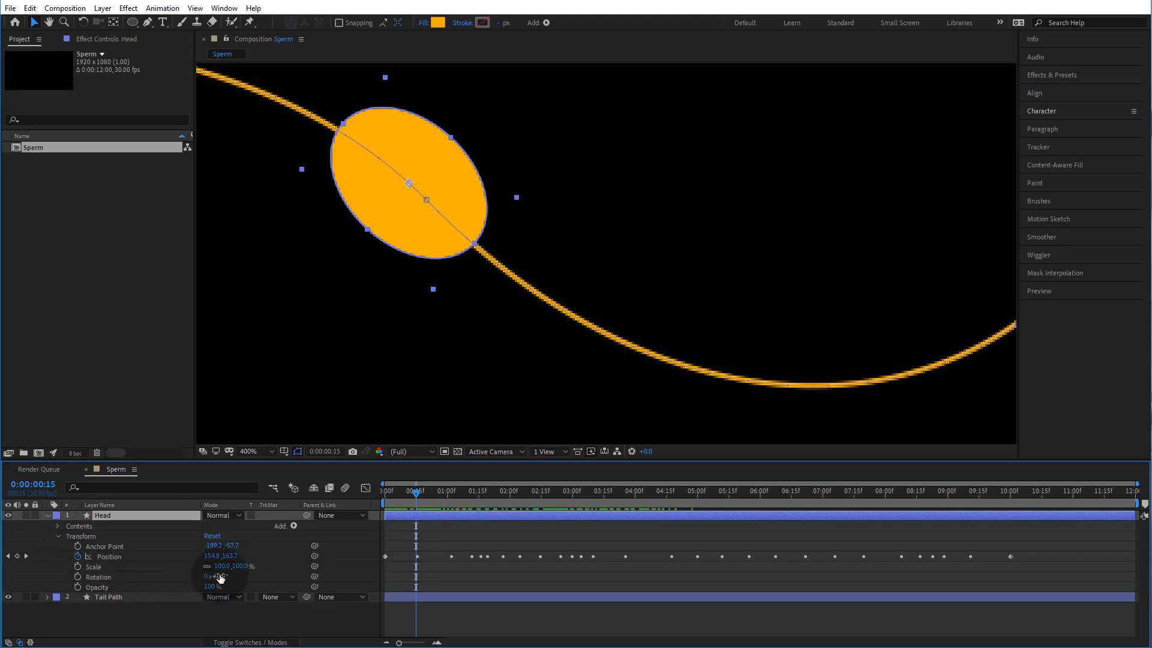
drag(220, 576, 218, 576)
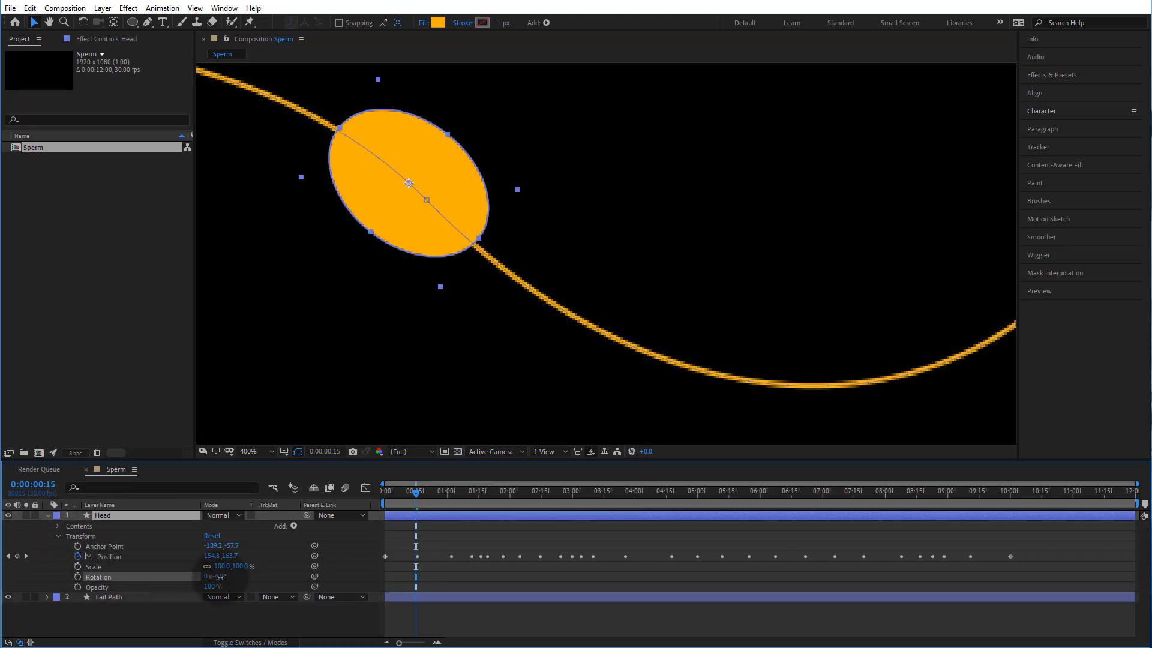
click(48, 516)
click(505, 585)
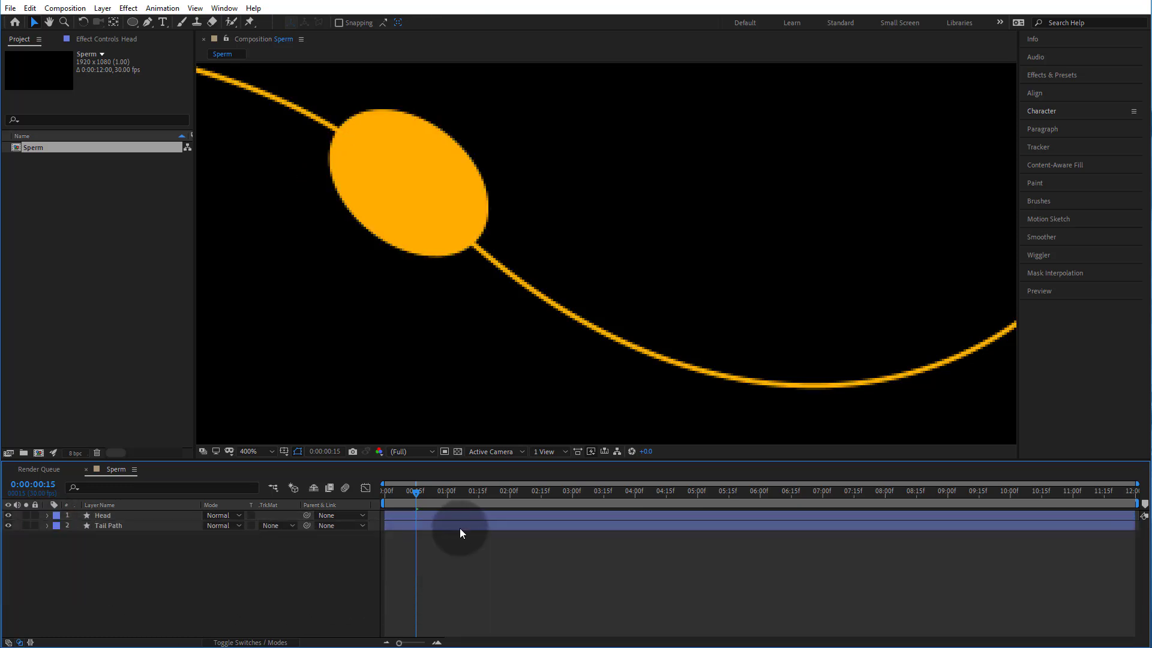
Fit the composition in the viewer, return the current time to 0:00:00:00 and lock the Head layer.
click(252, 452)
click(255, 473)
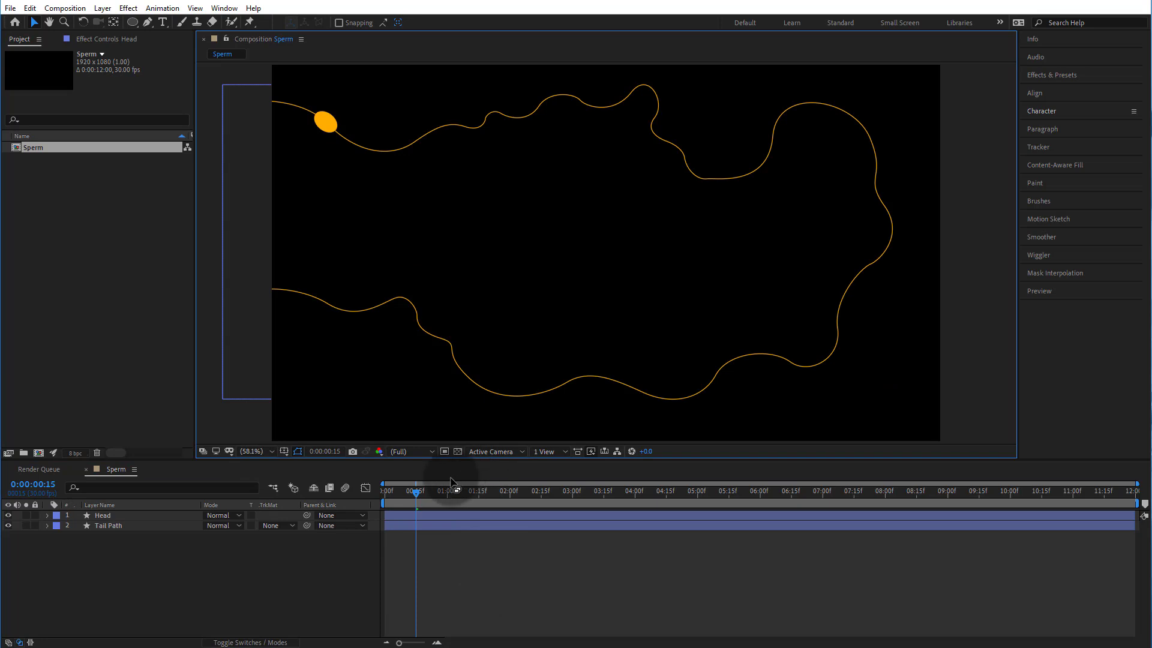
drag(387, 498, 323, 553)
click(35, 515)
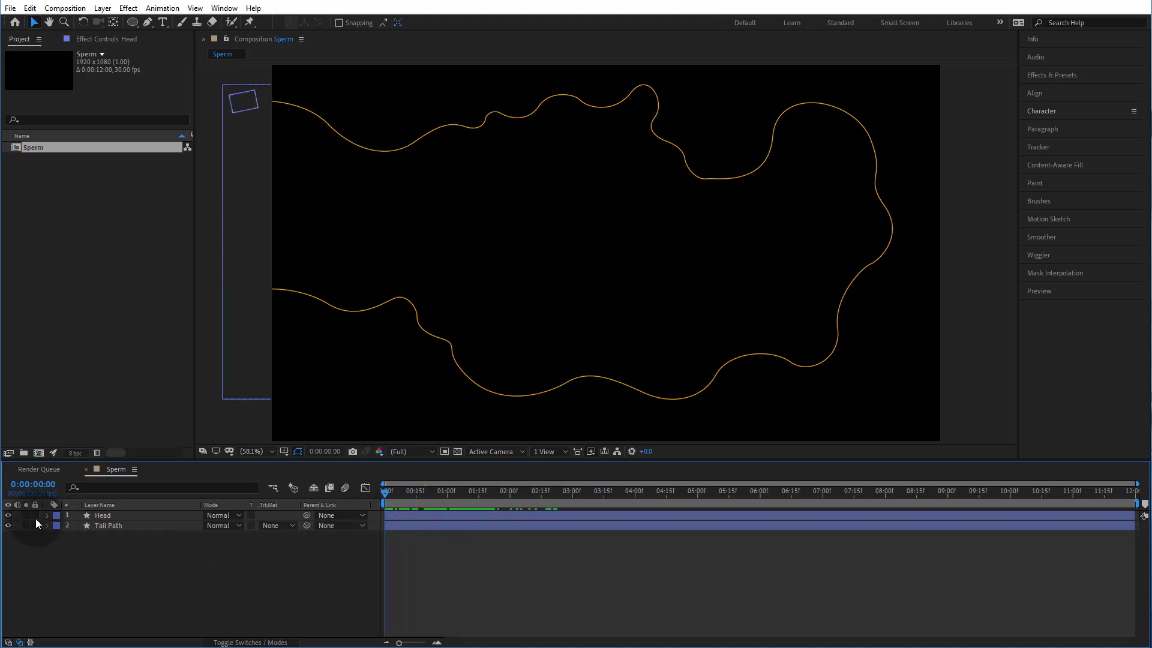
Add a Trim Paths operator to the Tail Path layer and show its Start, End and Offset properties.
click(99, 527)
click(48, 525)
click(67, 547)
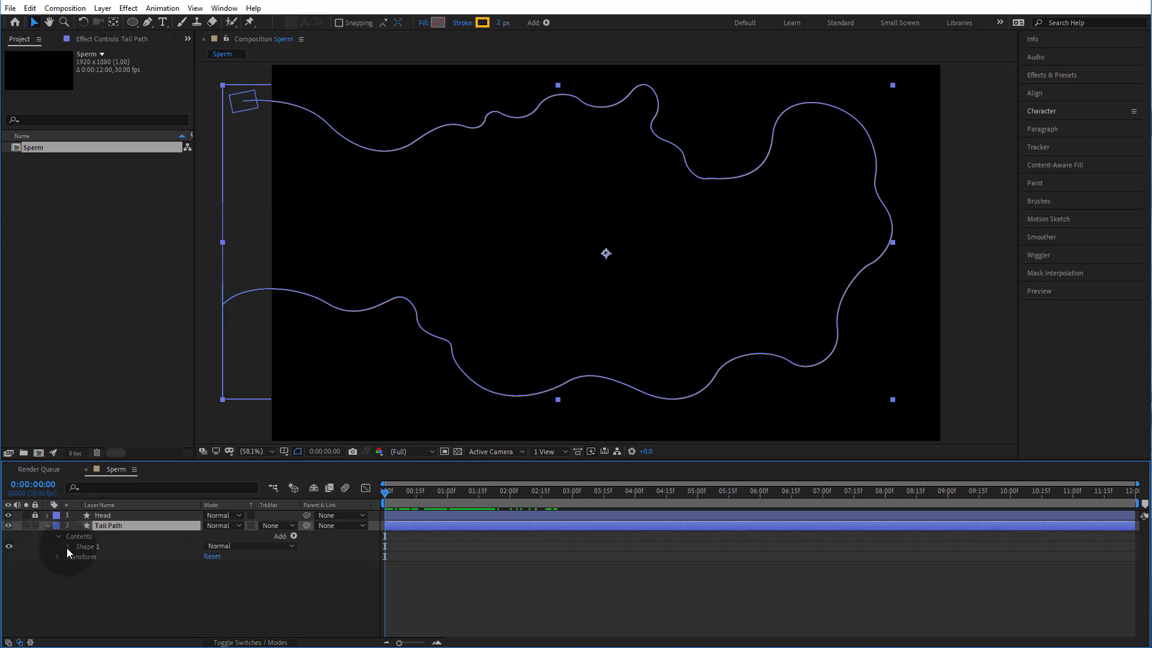
click(293, 537)
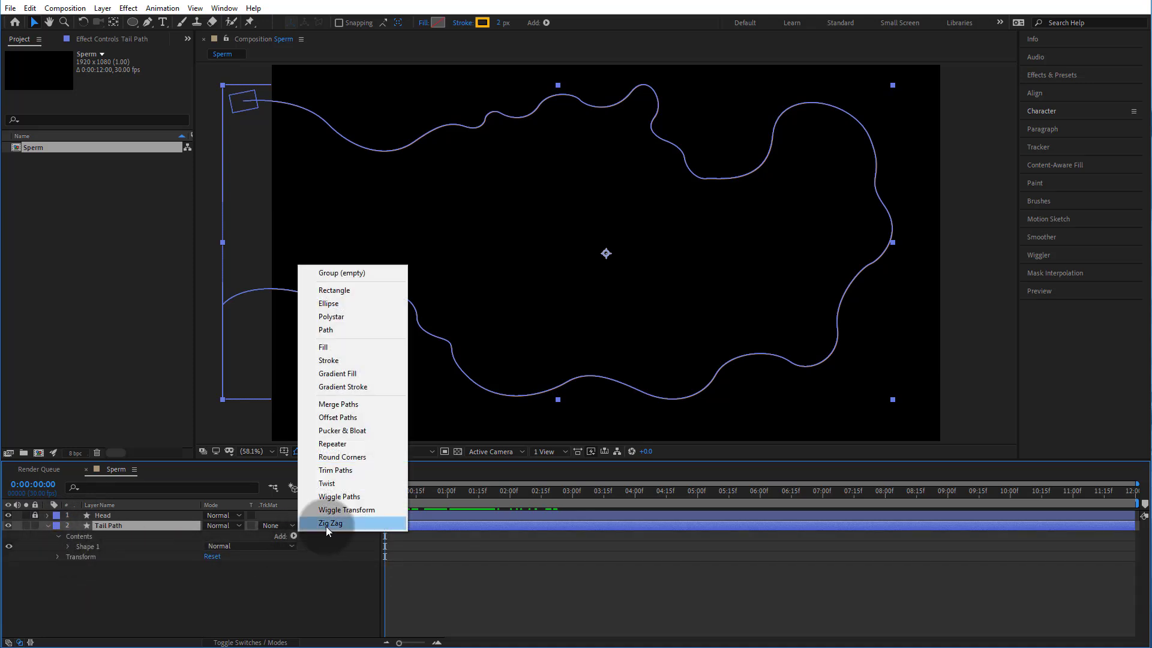
click(345, 470)
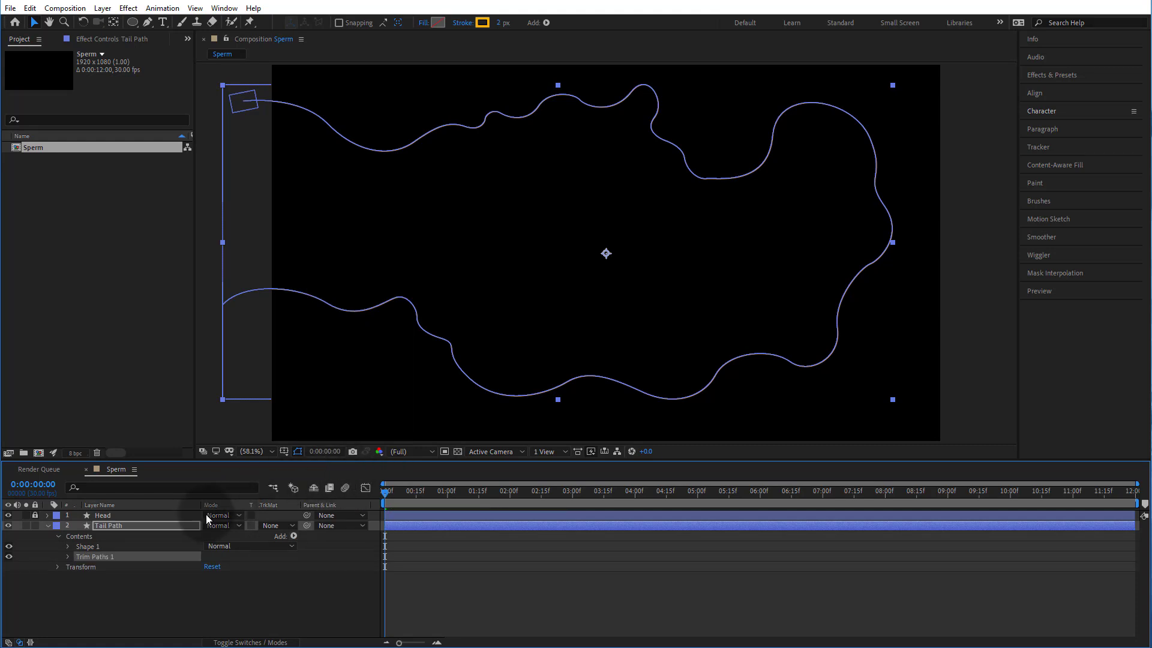
click(67, 556)
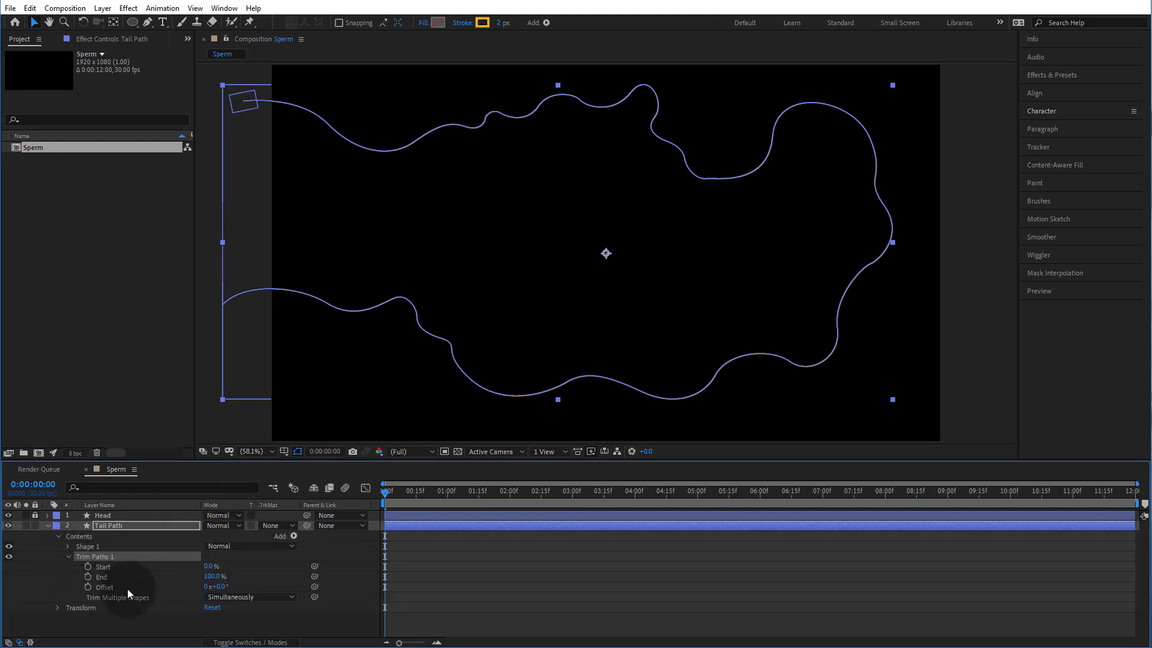
Keyframe the Trim Paths End value at 0% at 0:00:00:00.
click(87, 577)
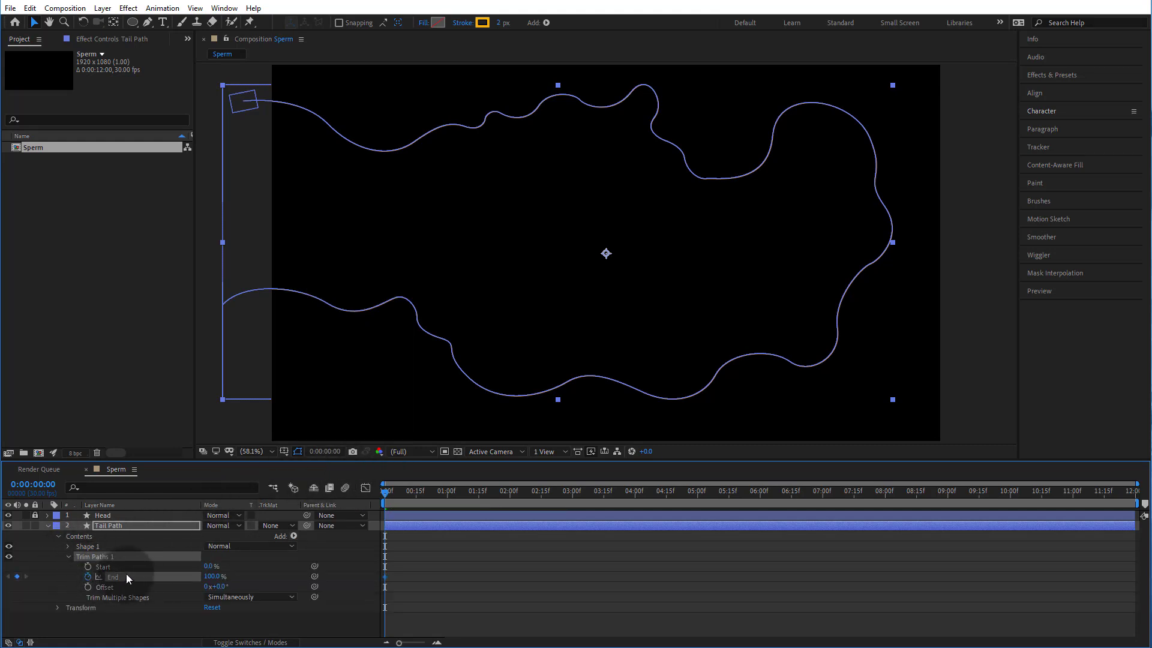
click(214, 577)
text(0)
key(Return)
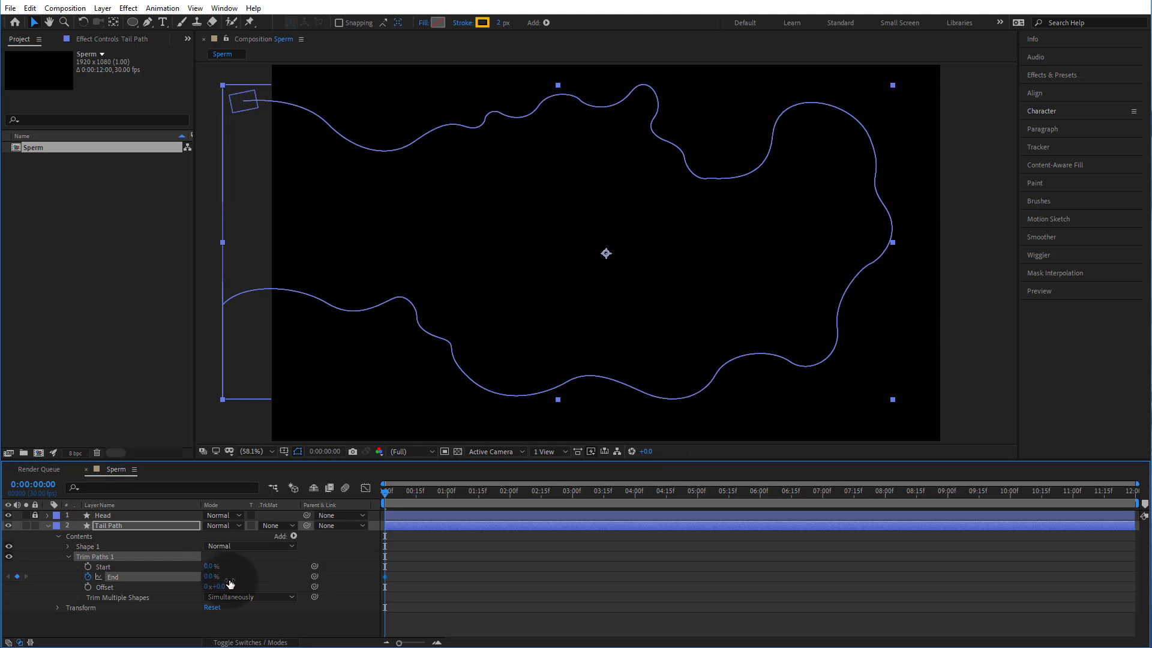
click(345, 571)
Keyframe Trim Paths End at 100% at 0:00:10:00, lined up with the unlocked Head layer's last Position keyframe.
drag(390, 495, 1010, 515)
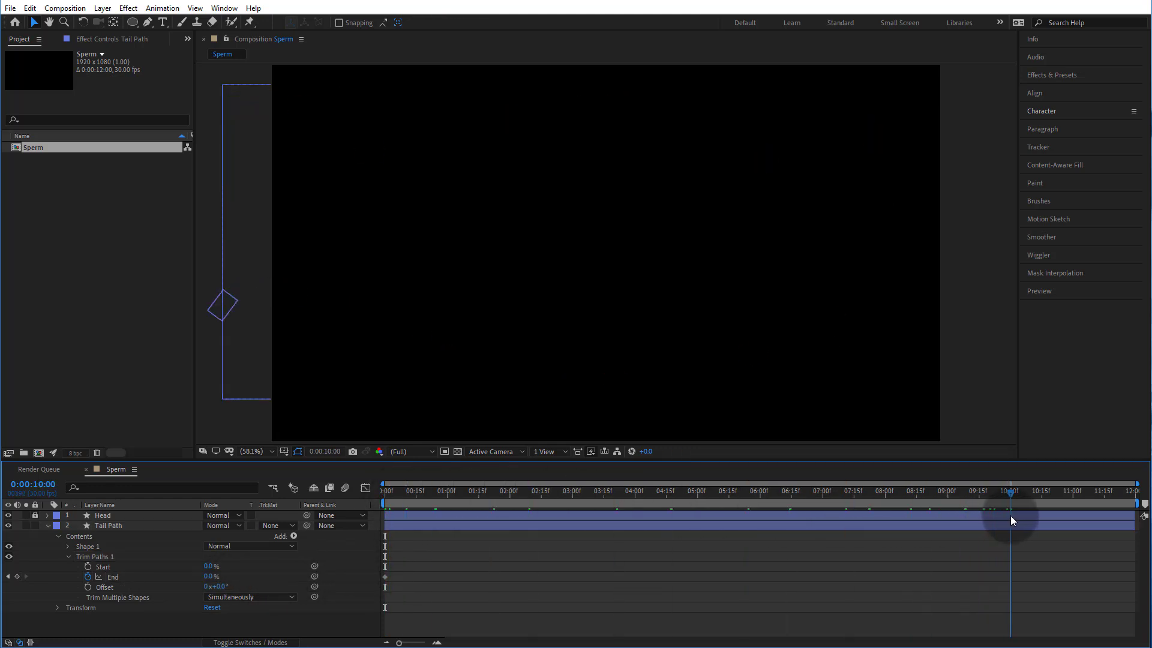
click(35, 515)
click(102, 516)
key(u)
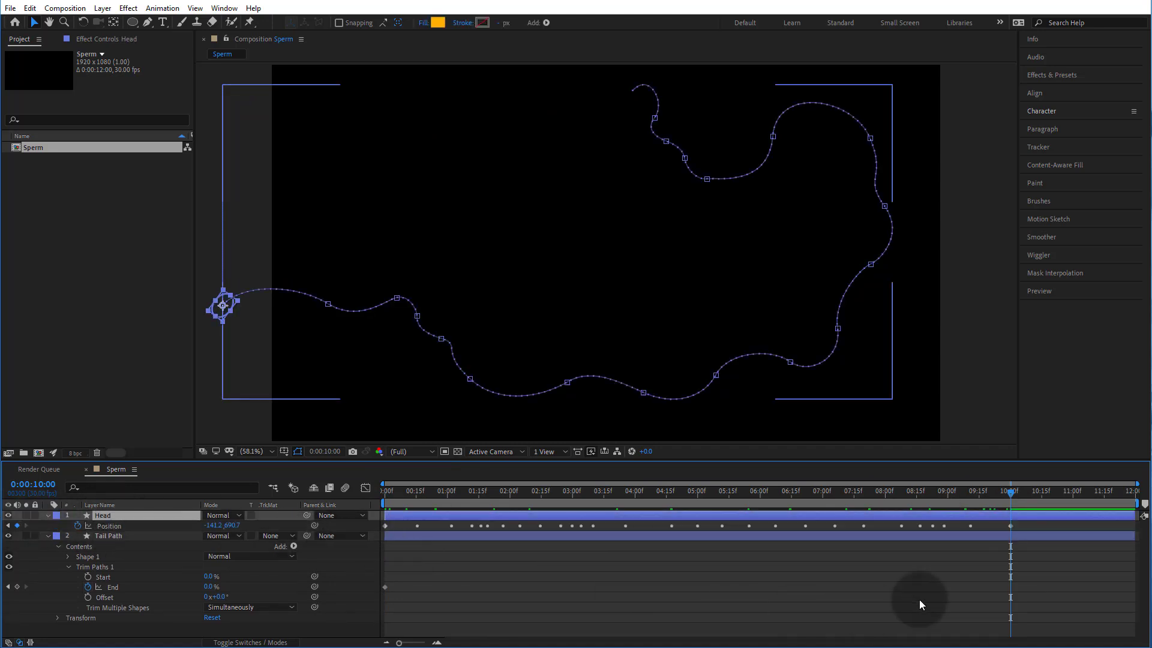
click(1017, 578)
click(1014, 518)
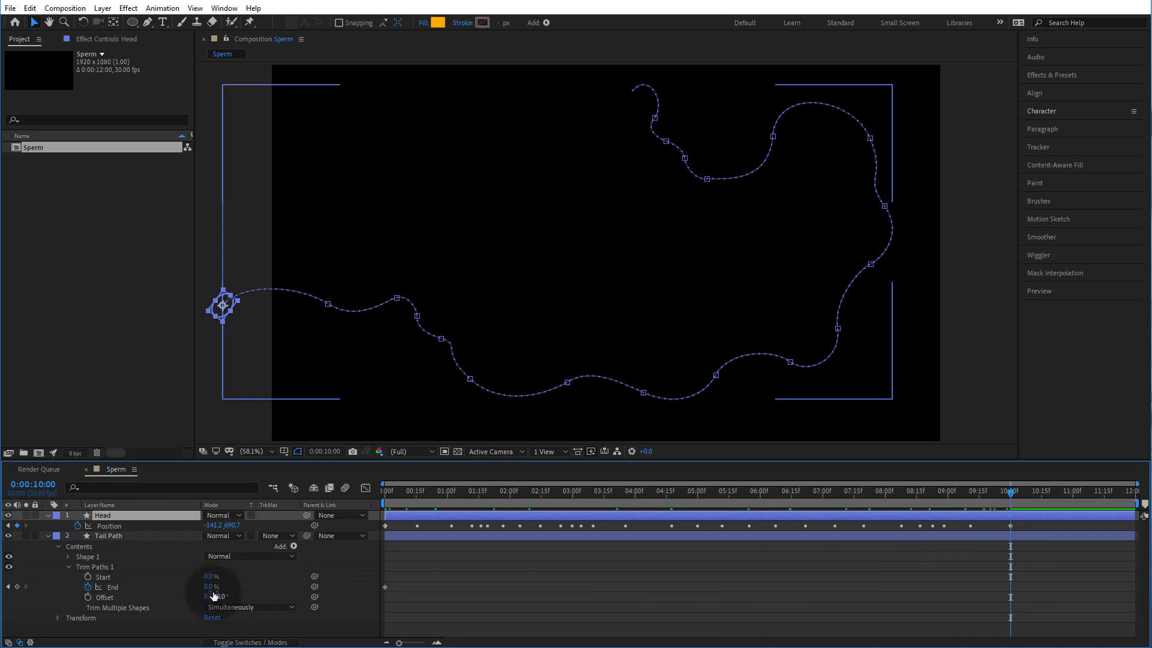
drag(210, 590, 367, 591)
click(489, 590)
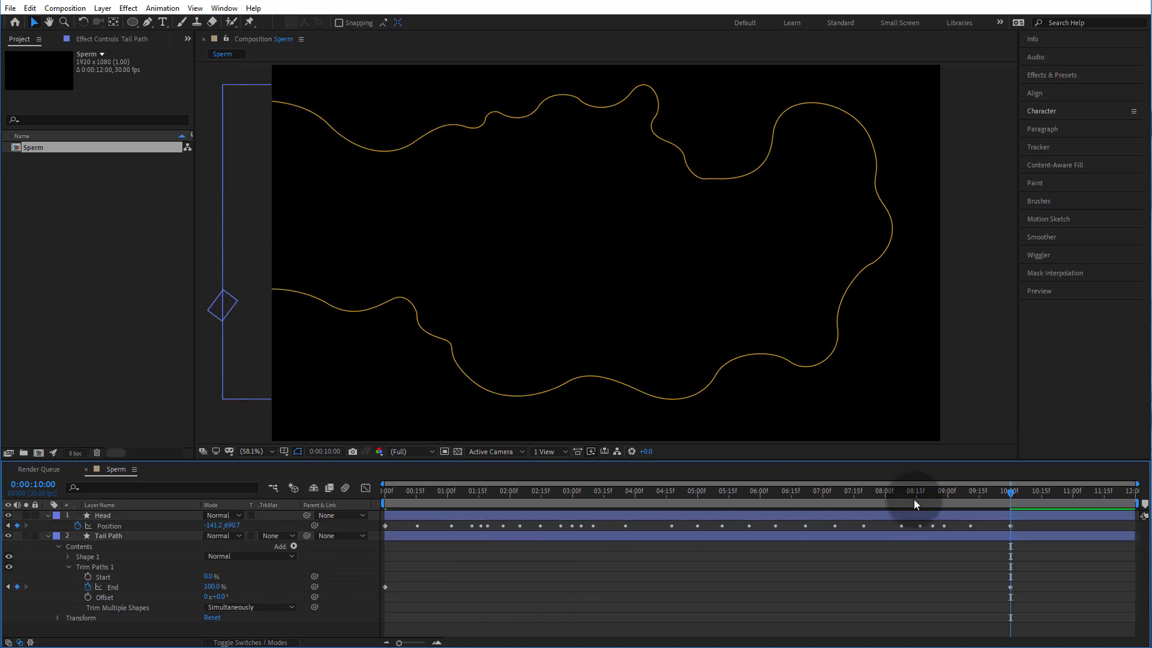
Play the animation from the beginning to check that the tail follows the head, and return to 0:00:00:00.
drag(1008, 498, 319, 559)
key(space)
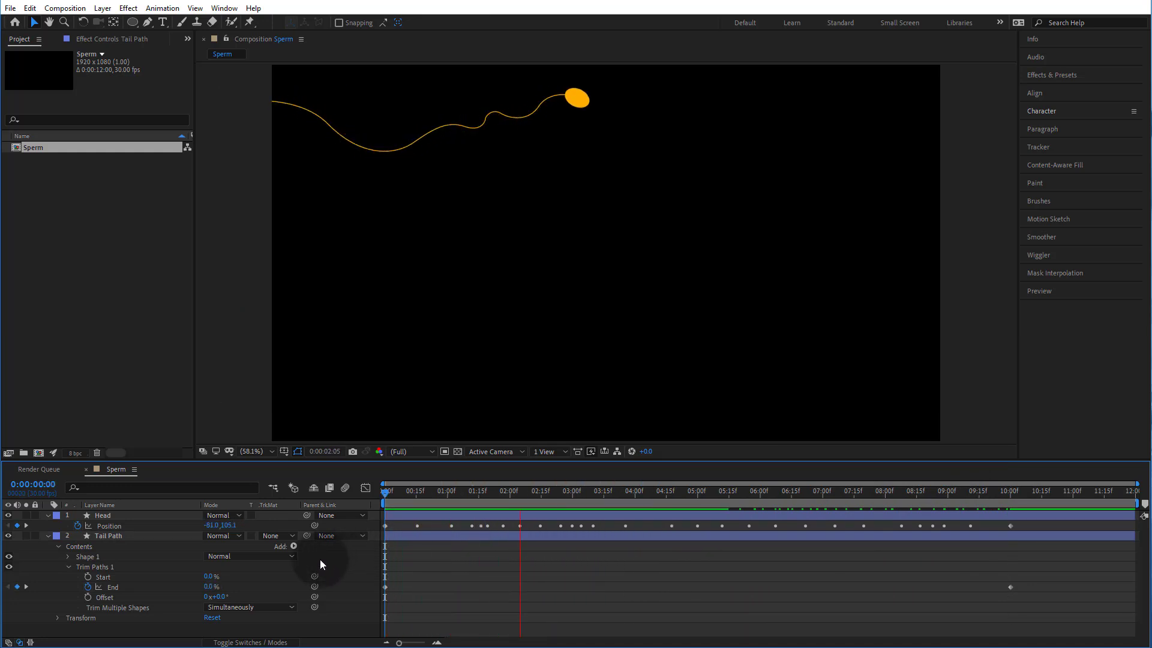
drag(513, 496, 342, 515)
key(Home)
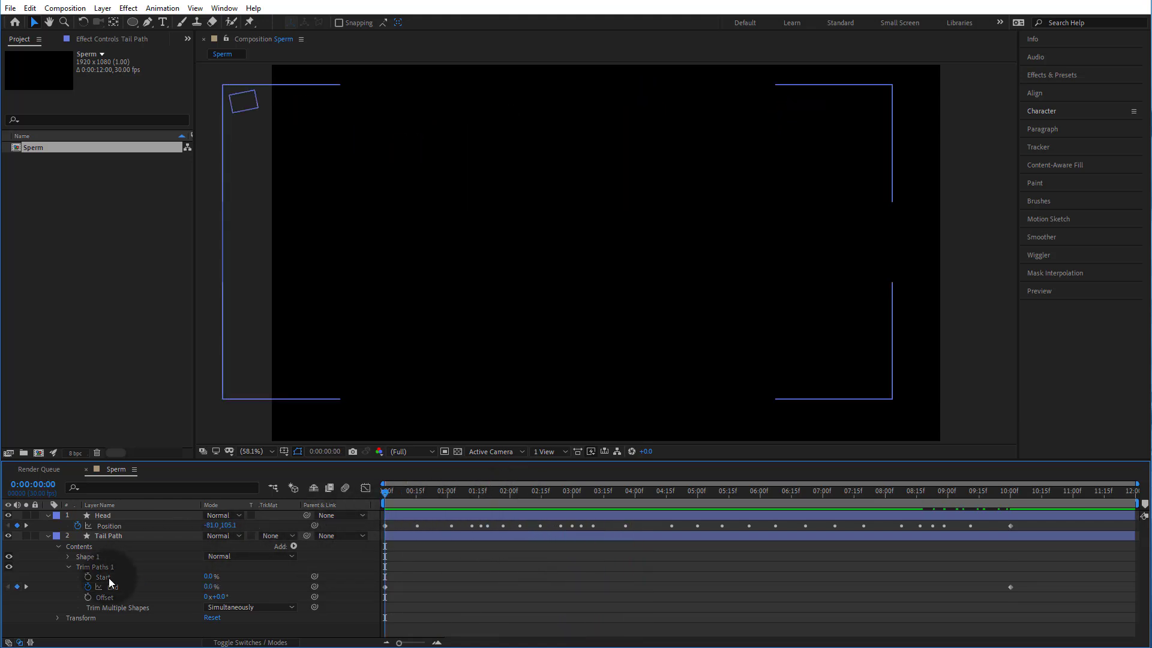
Keyframe the Trim Paths Start value at 0% at 0:00:00:06 and at 100% at 0:00:10:05.
click(389, 495)
drag(391, 495, 397, 498)
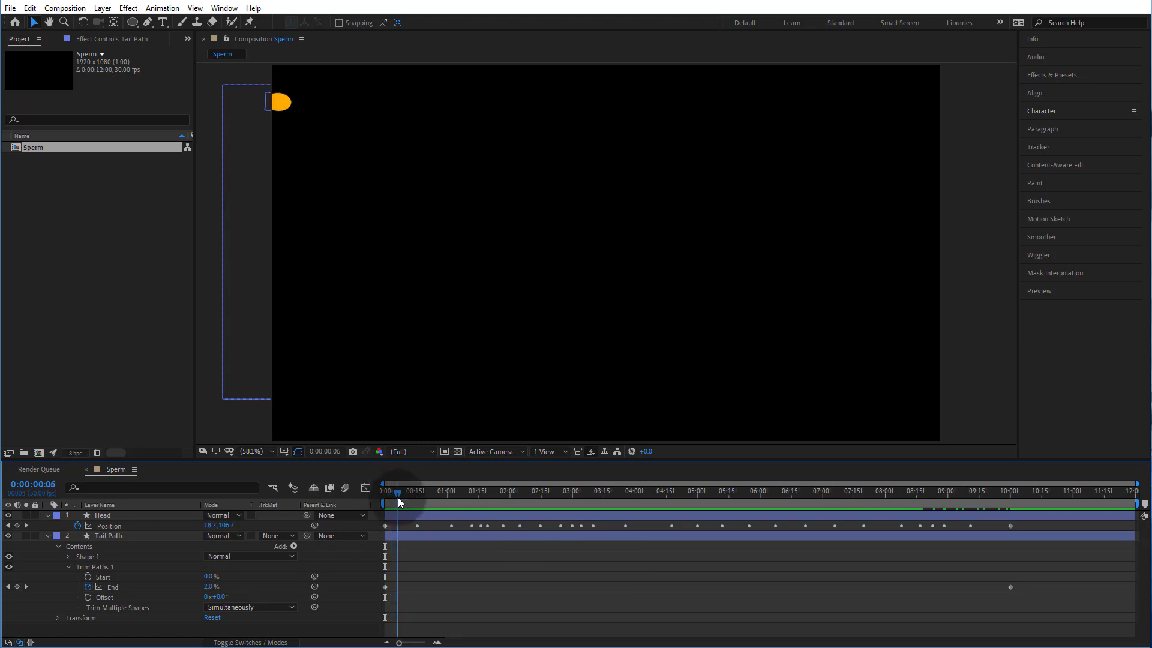
click(88, 577)
drag(402, 494, 1021, 515)
click(689, 547)
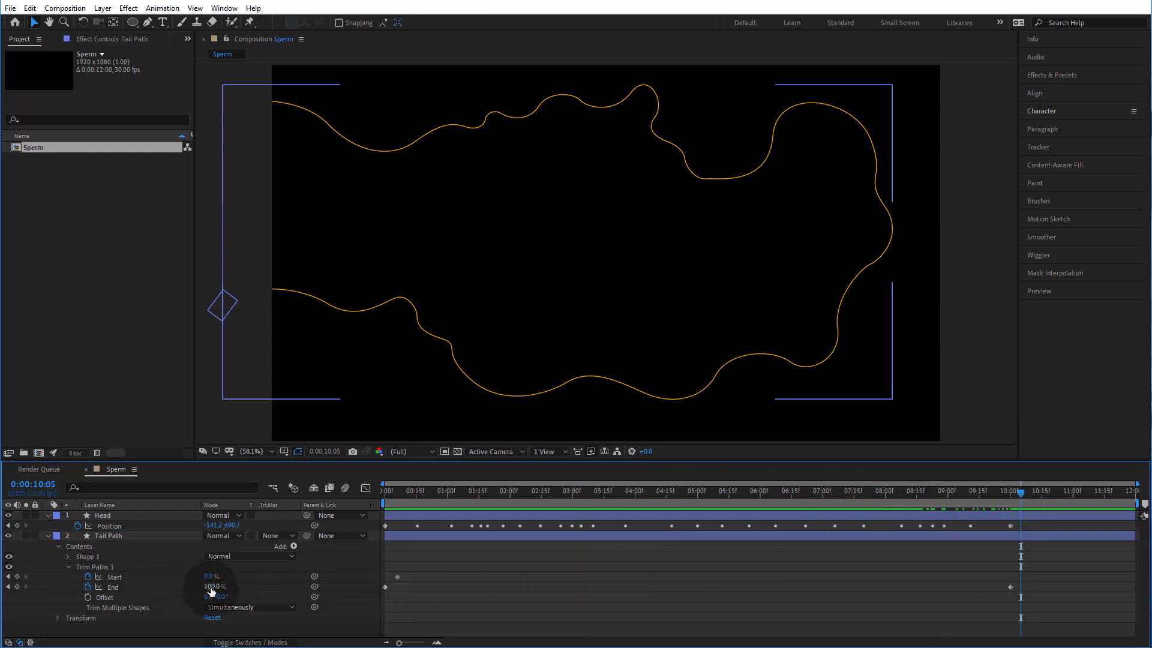
drag(209, 576, 485, 575)
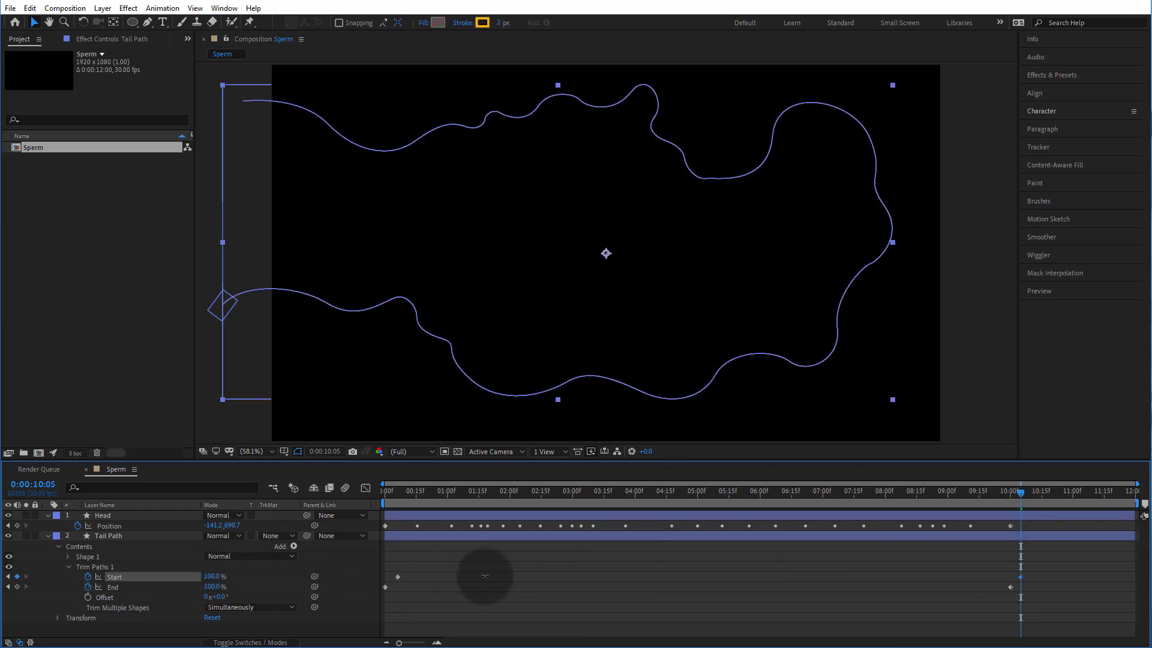
click(578, 599)
Shift both Trim Paths Start keyframes a few frames later to lengthen the tail, and scrub to about 0:00:02:18.
drag(1021, 497, 489, 587)
drag(390, 573, 1030, 575)
click(984, 583)
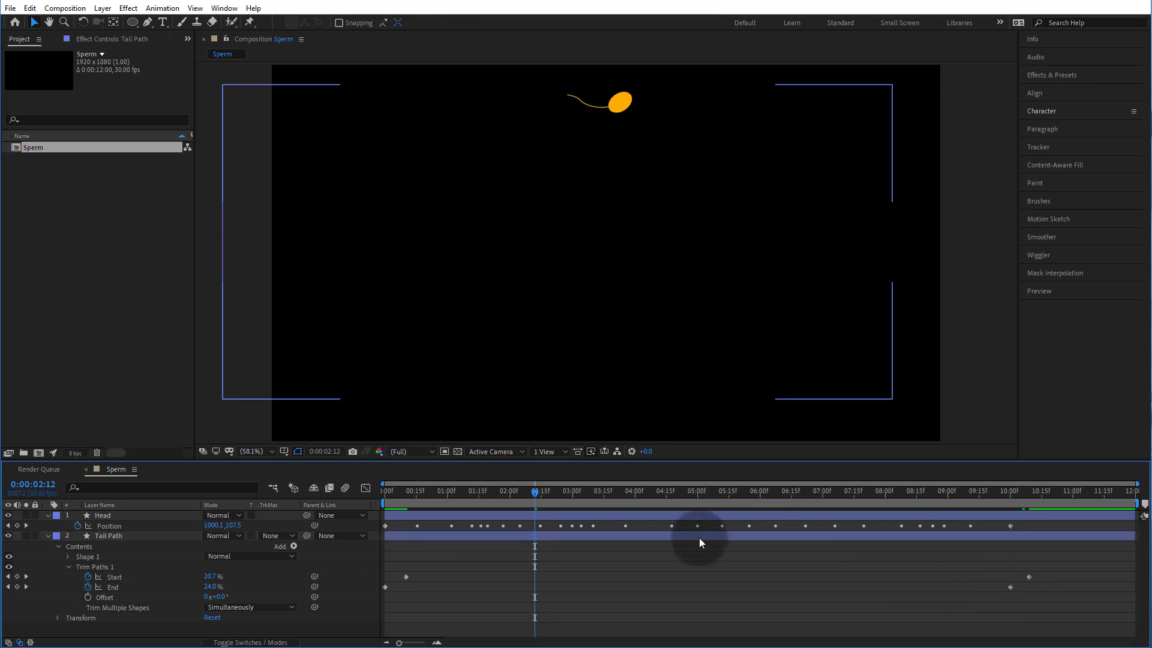
drag(522, 496, 543, 530)
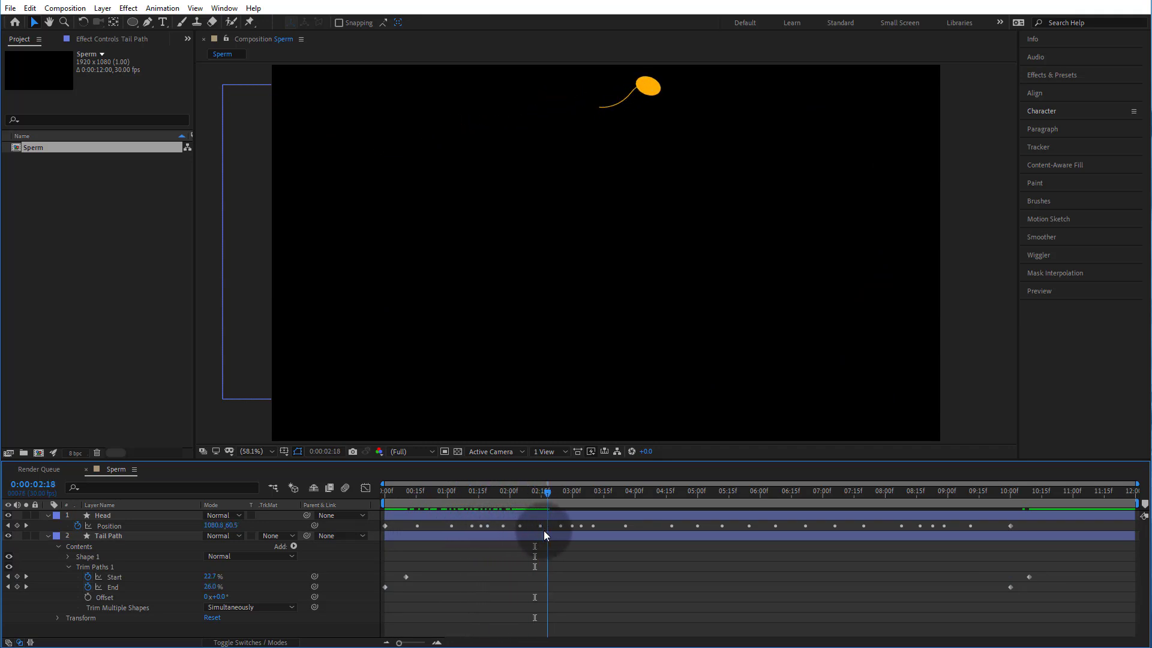
Set the Tail Path layer's stroke width to 25 px.
click(506, 539)
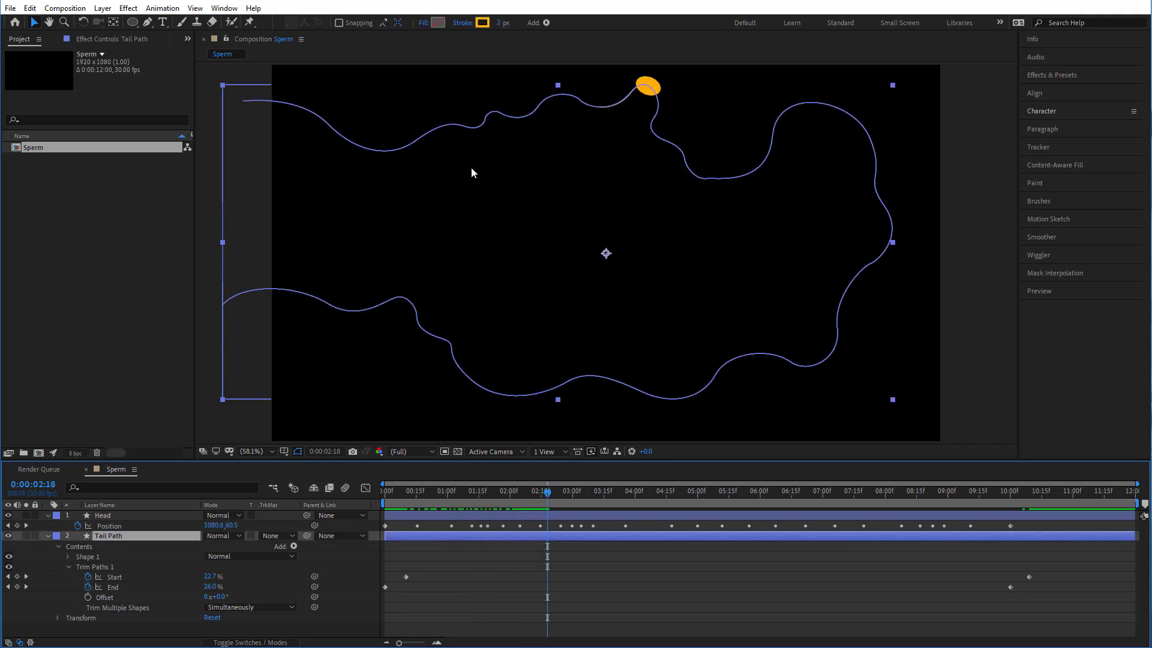
click(499, 24)
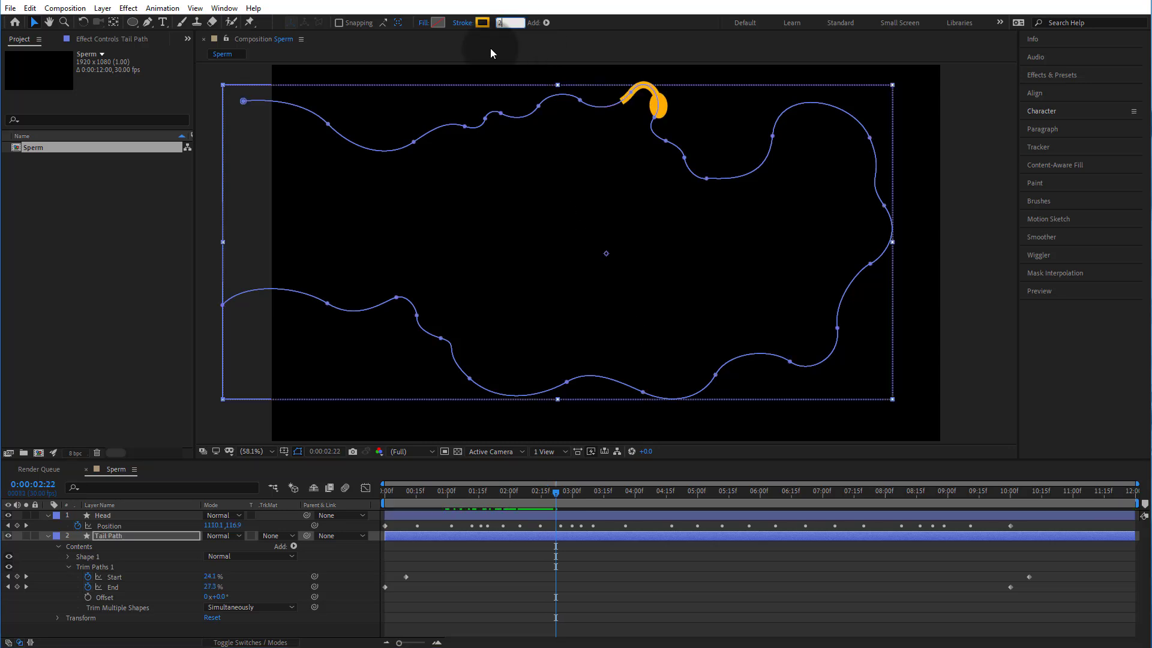
key(BackSpace)
text(5)
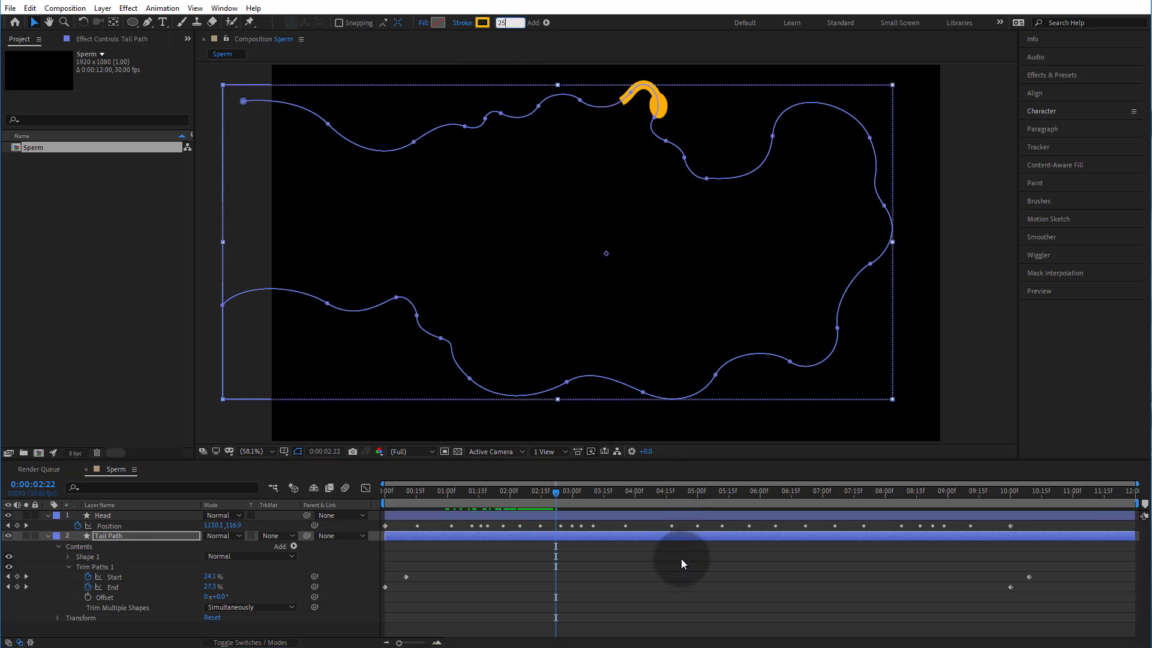
Move both Trim Paths Start keyframes earlier, to about 0:00:00:04 and 0:00:10:03, leaving a short tail stub behind the head.
click(660, 572)
drag(390, 569, 1018, 577)
click(563, 592)
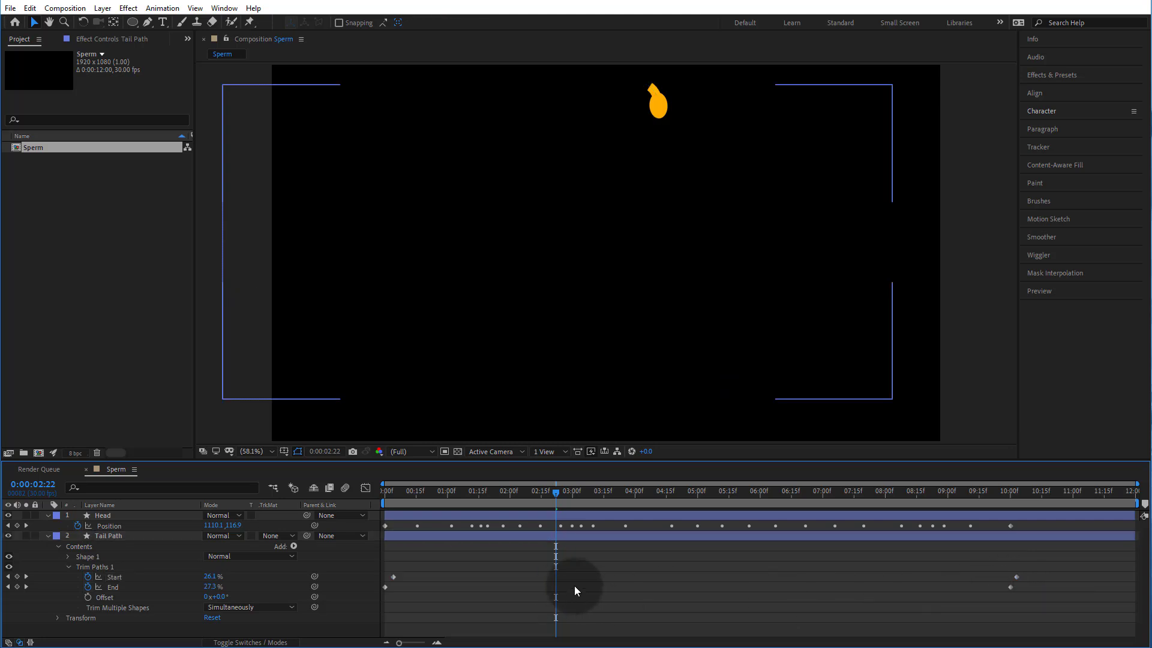
Set the line cap of Tail Path's Stroke 1 to Round Cap.
click(68, 567)
click(67, 559)
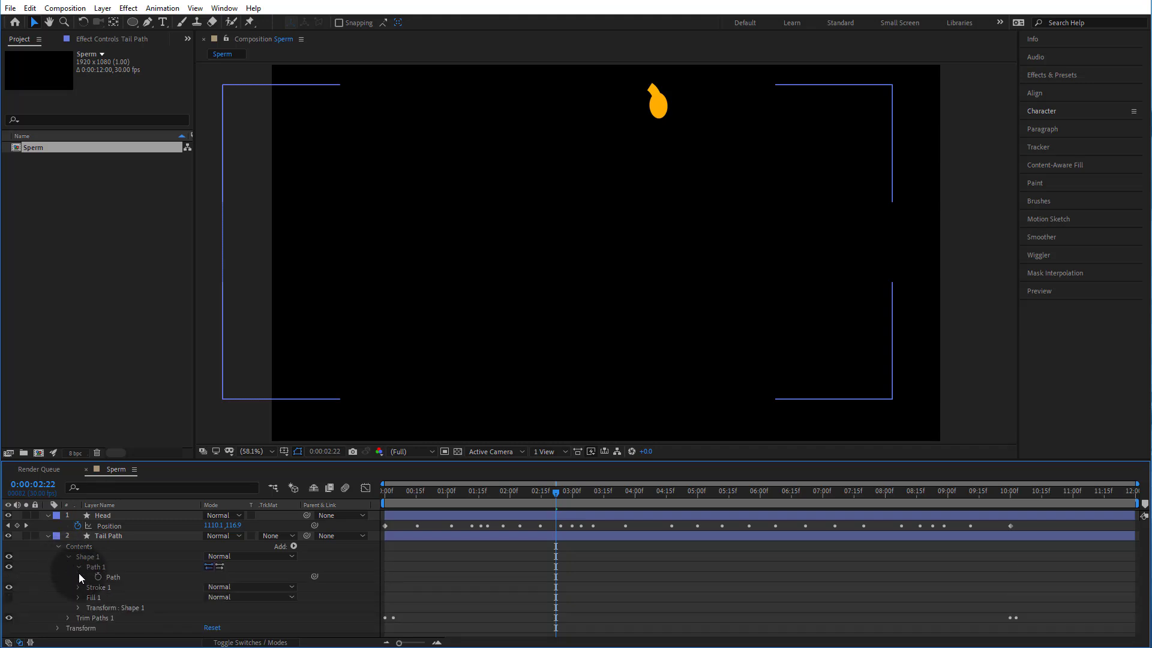
click(78, 568)
click(77, 576)
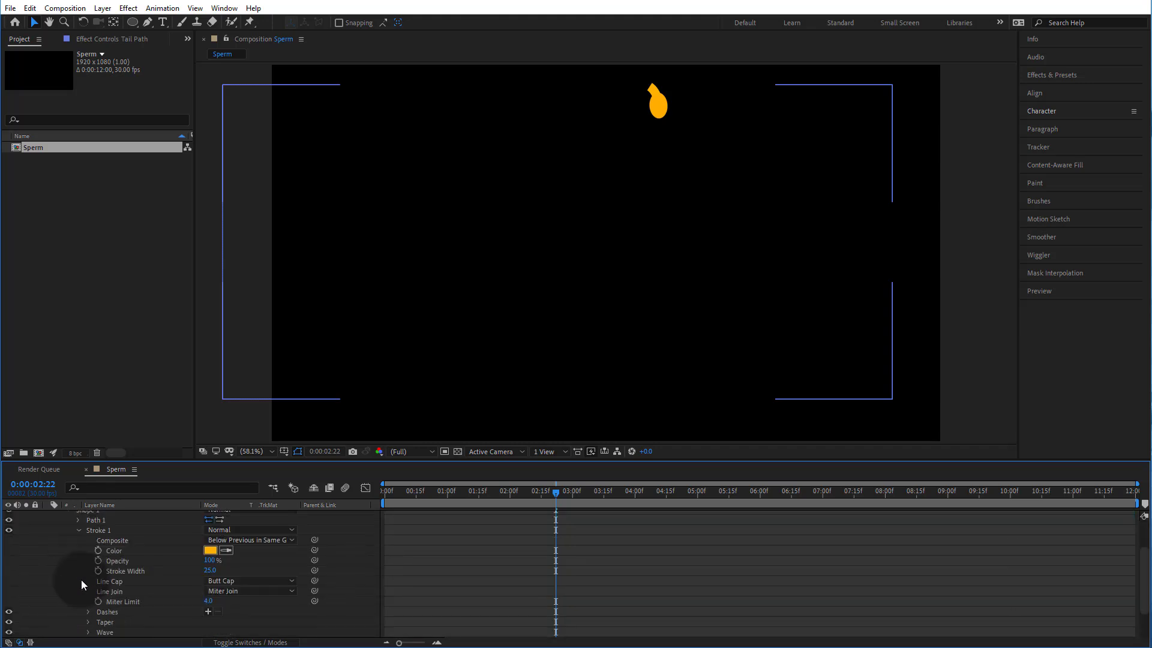
click(249, 580)
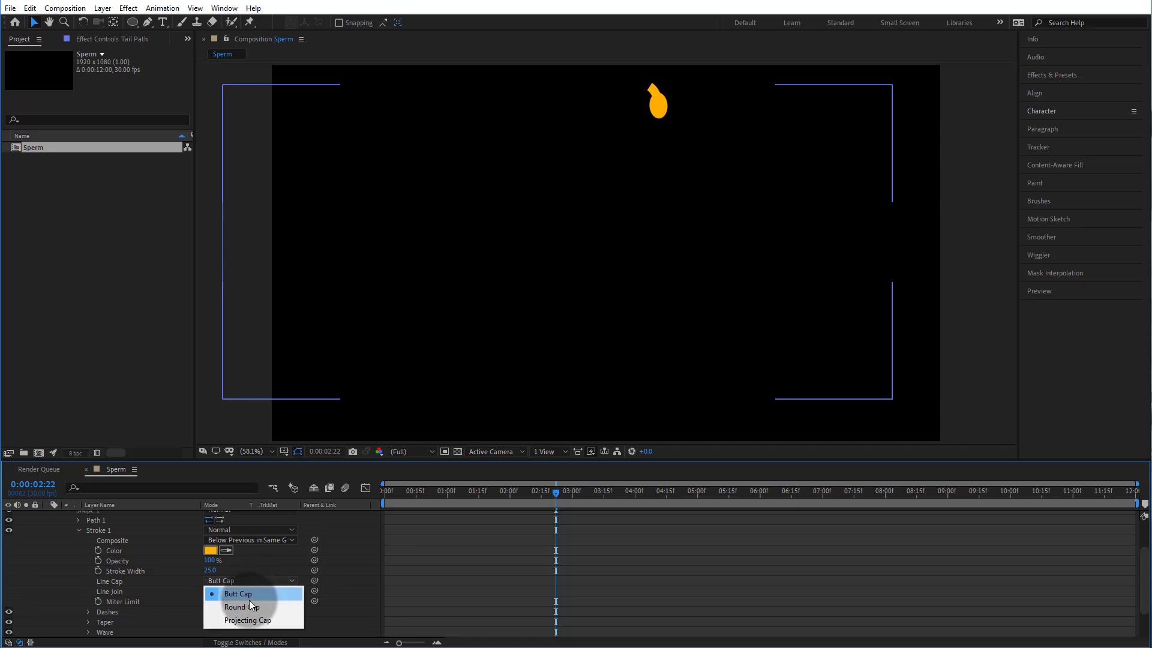
click(248, 606)
click(474, 586)
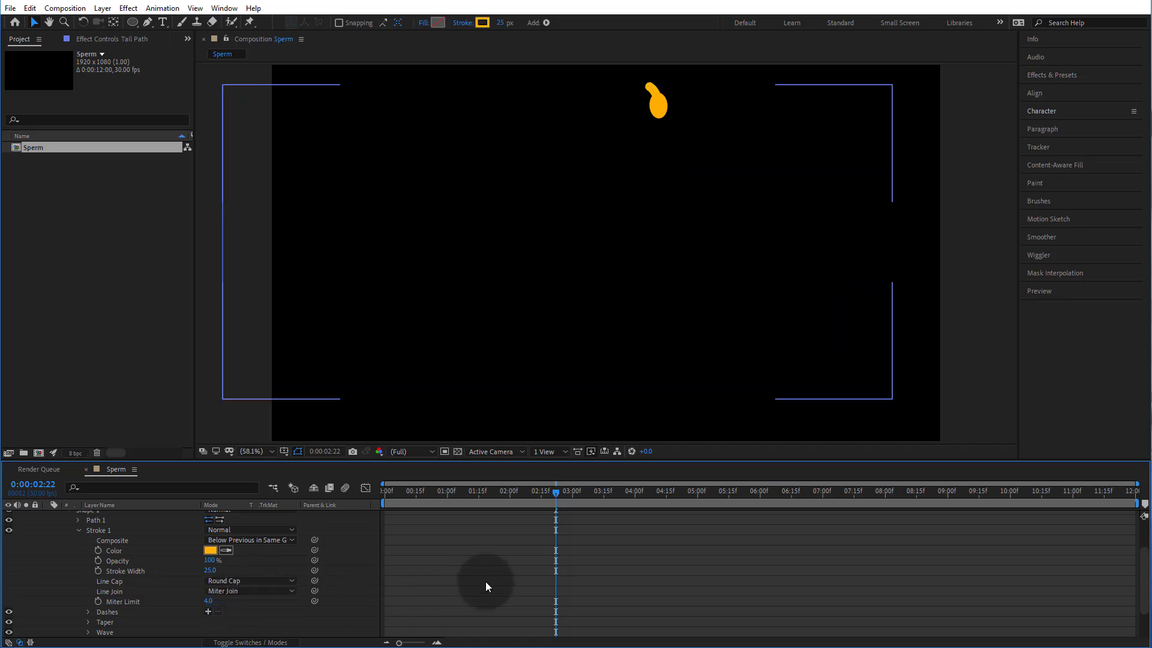
Collapse the Tail Path layer's properties, play back the animation and move the current time to 0:00:01:09.
click(118, 561)
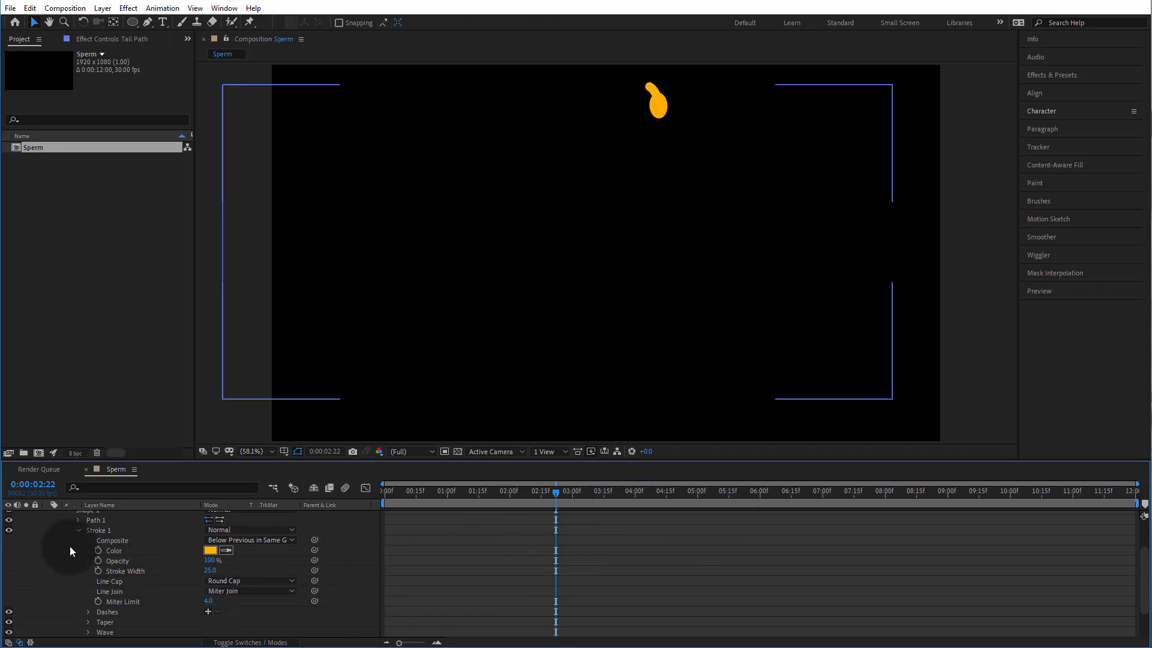
scroll(68, 540, up, 2)
click(48, 536)
click(248, 565)
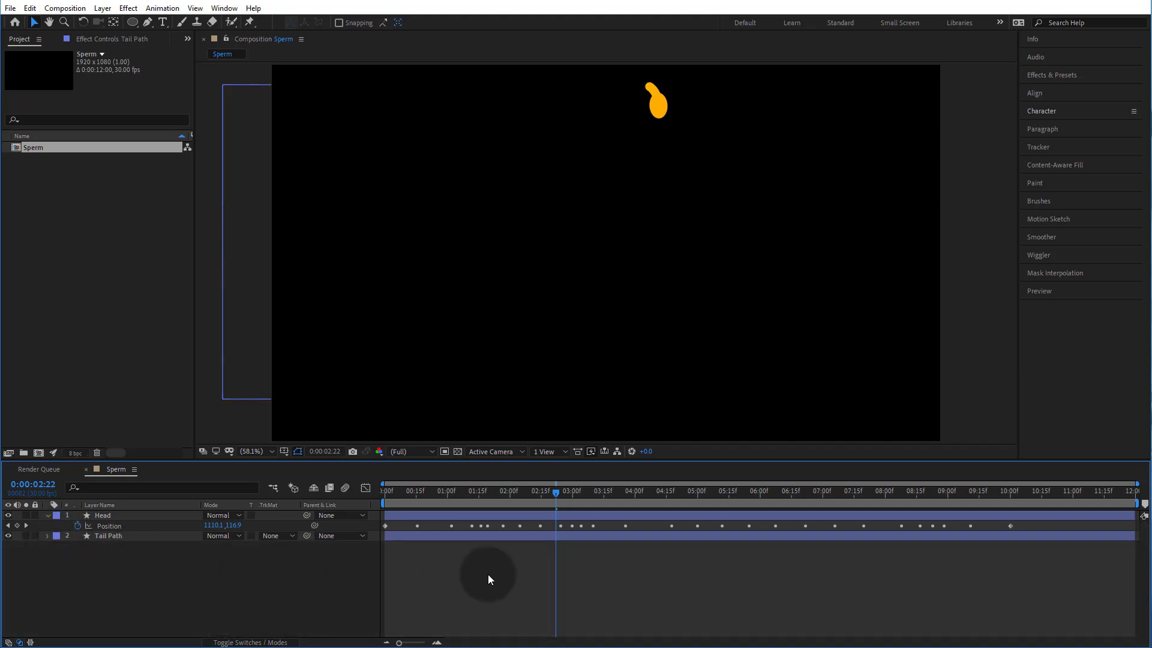
key(space)
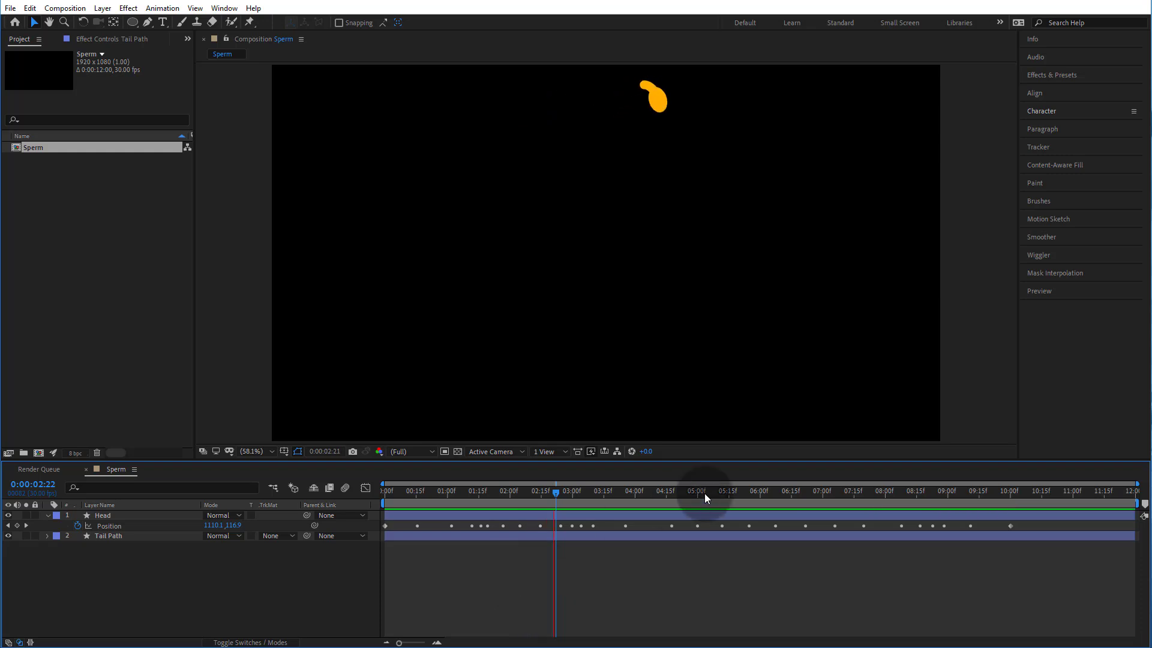
drag(556, 492, 466, 510)
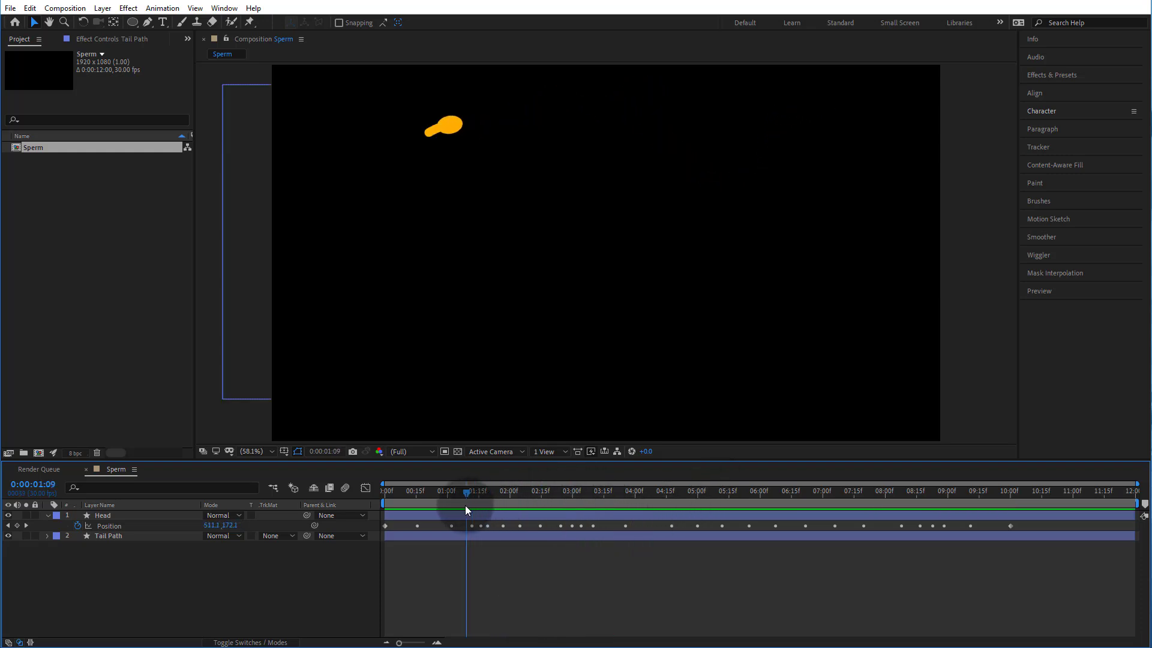
Collapse the Head layer's properties and duplicate the Tail Path layer.
click(47, 515)
click(105, 525)
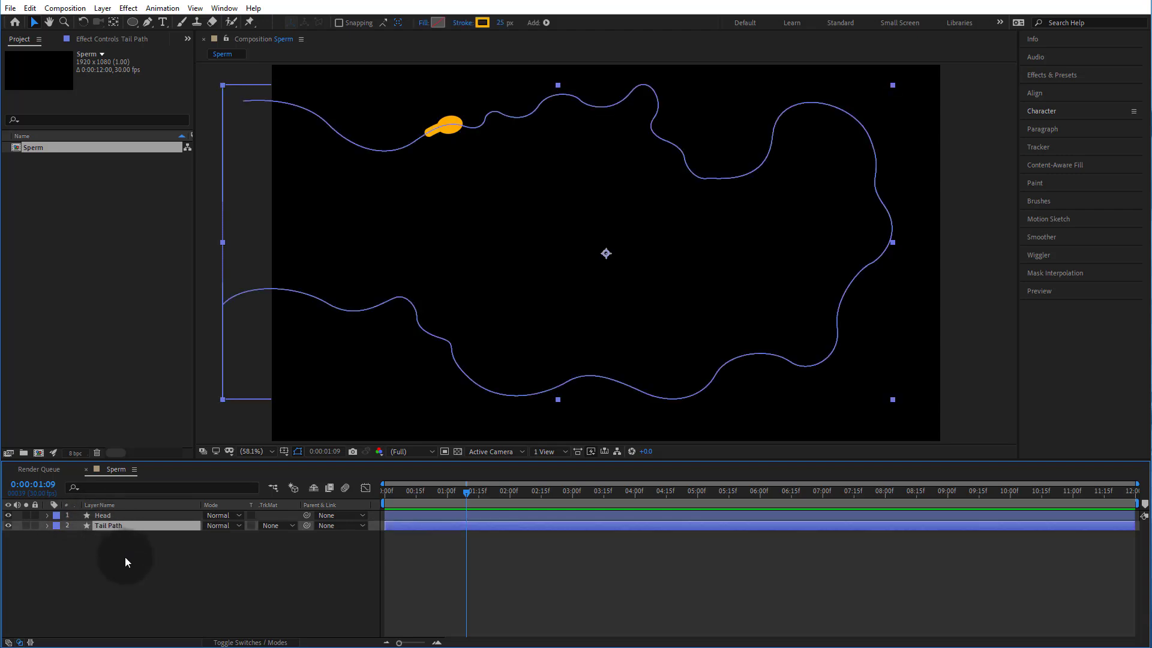
click(29, 7)
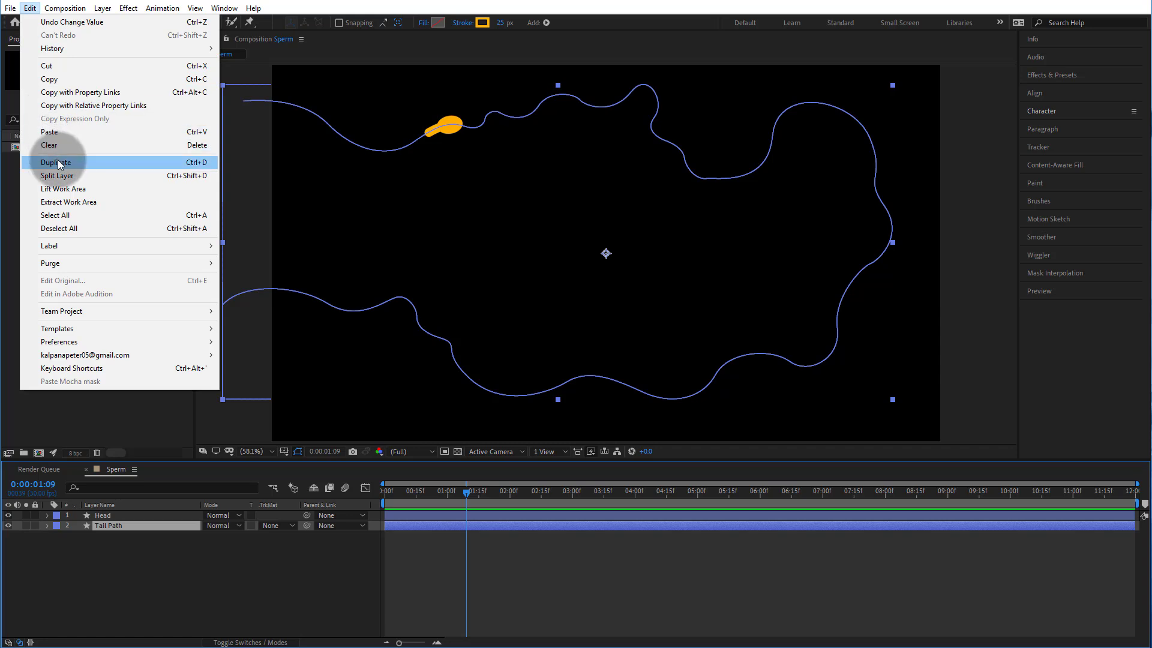
click(78, 161)
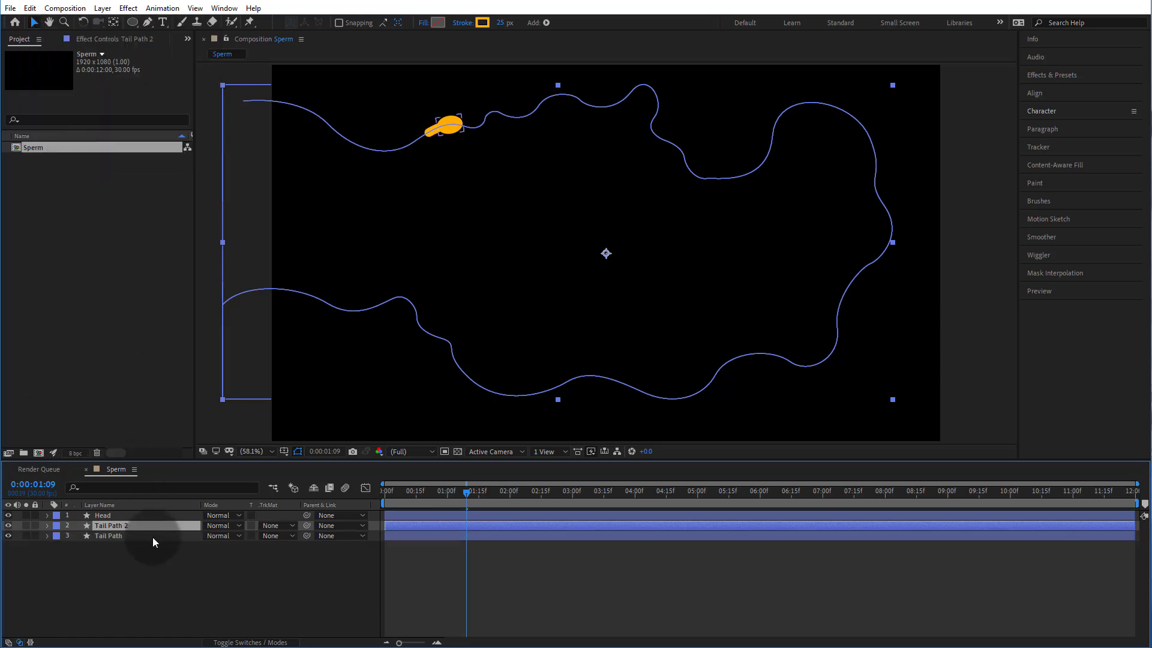
Lock the Head and Tail Path 2 layers, and expand the original Tail Path layer's contents with Stroke 1 collapsed.
click(35, 516)
click(35, 525)
click(102, 535)
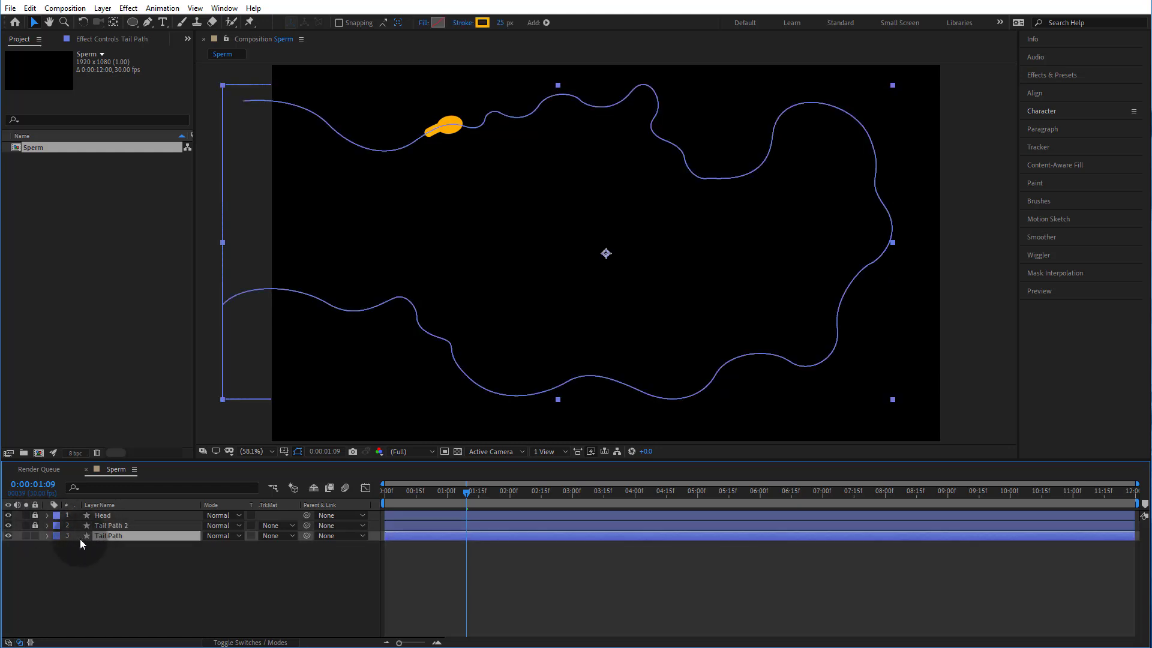
click(46, 536)
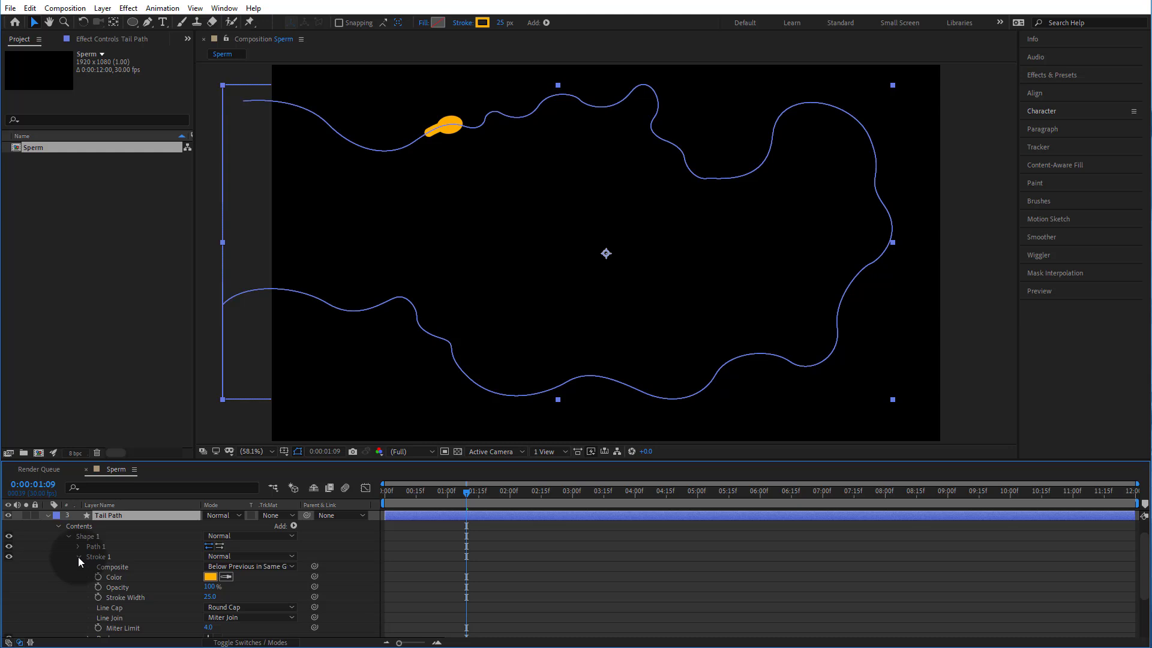
click(78, 557)
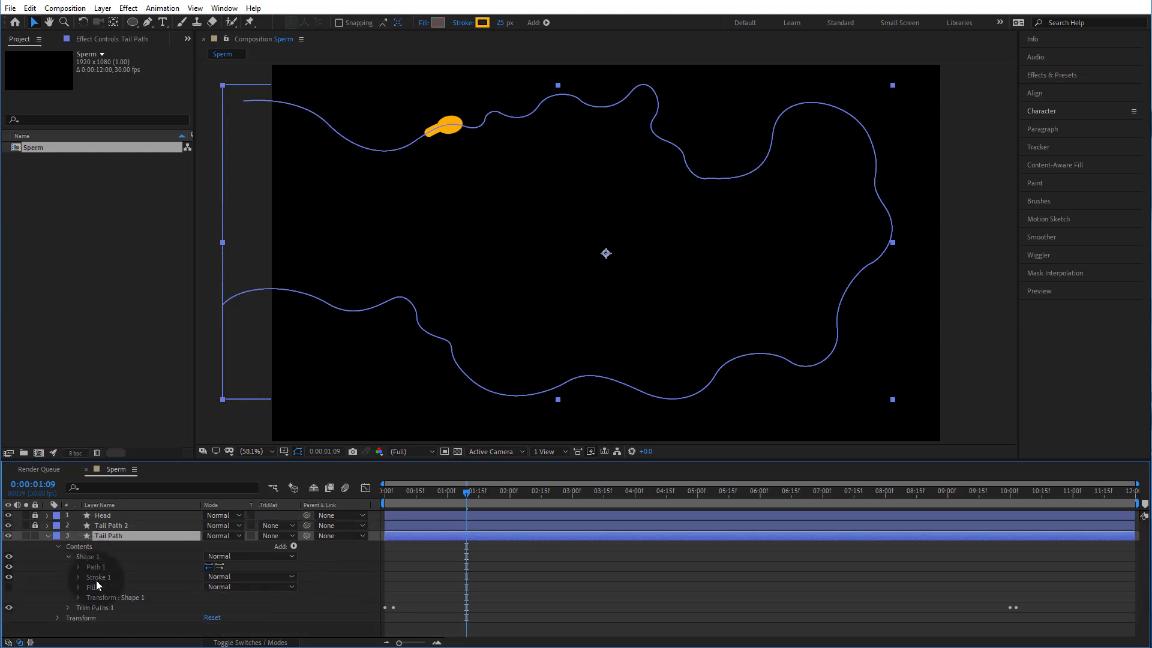
Reveal Tail Path's keyframes and shift both Trim Paths Start keyframes slightly later to about 0:00:00:09 and 0:00:10:08.
key(u)
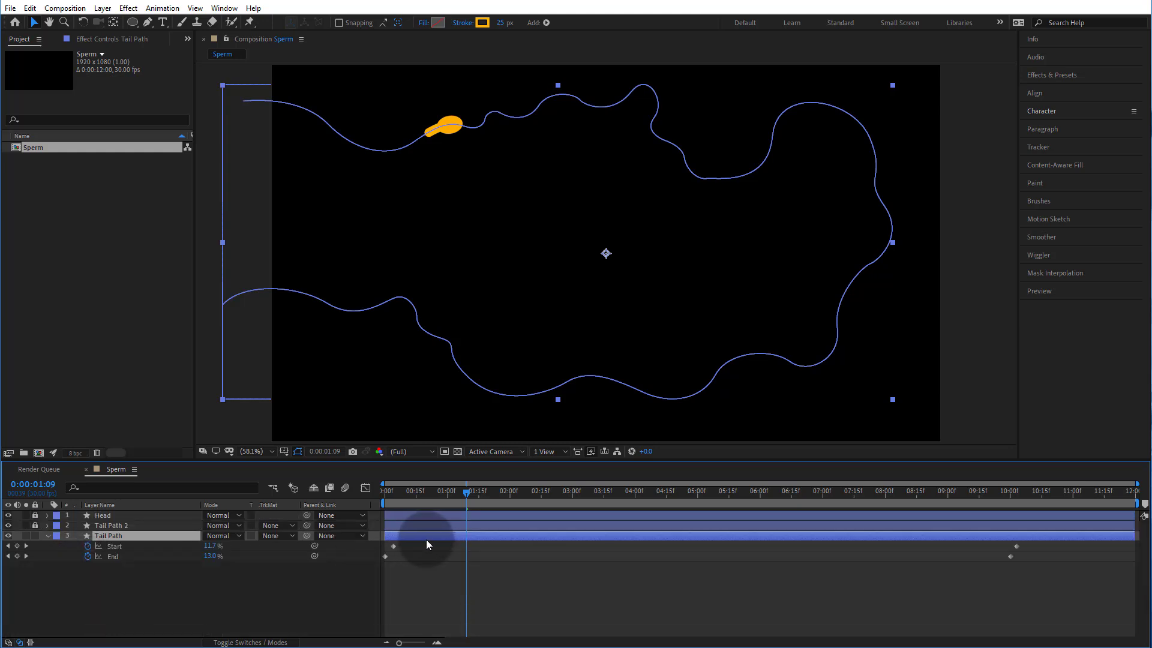
drag(387, 548, 1024, 546)
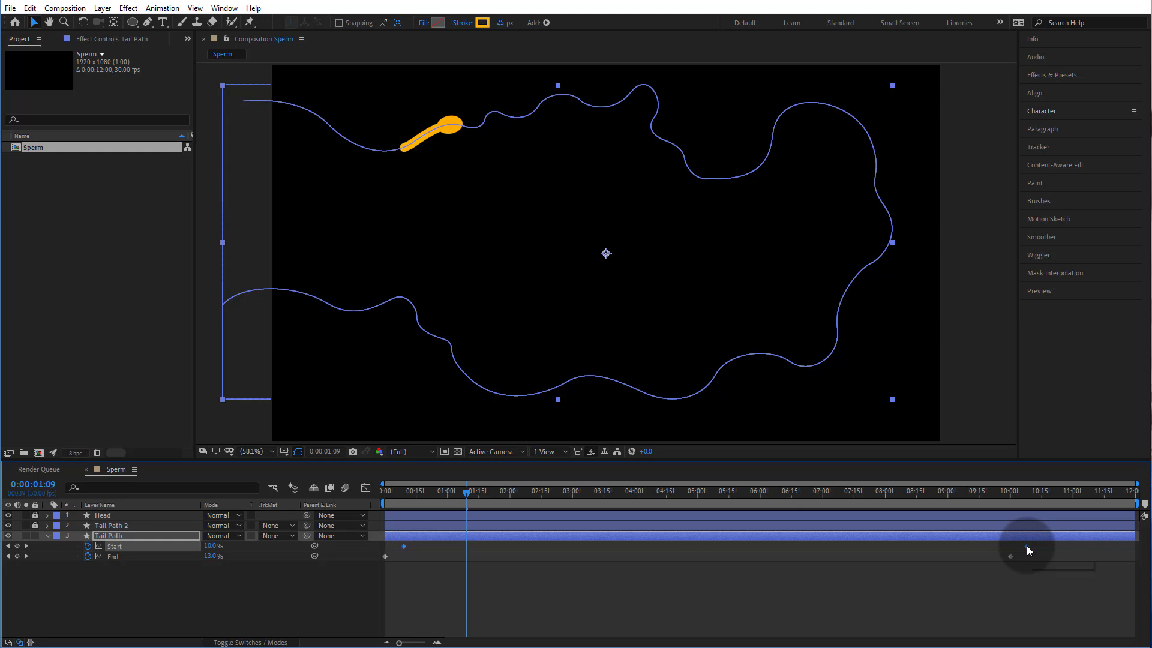
click(836, 600)
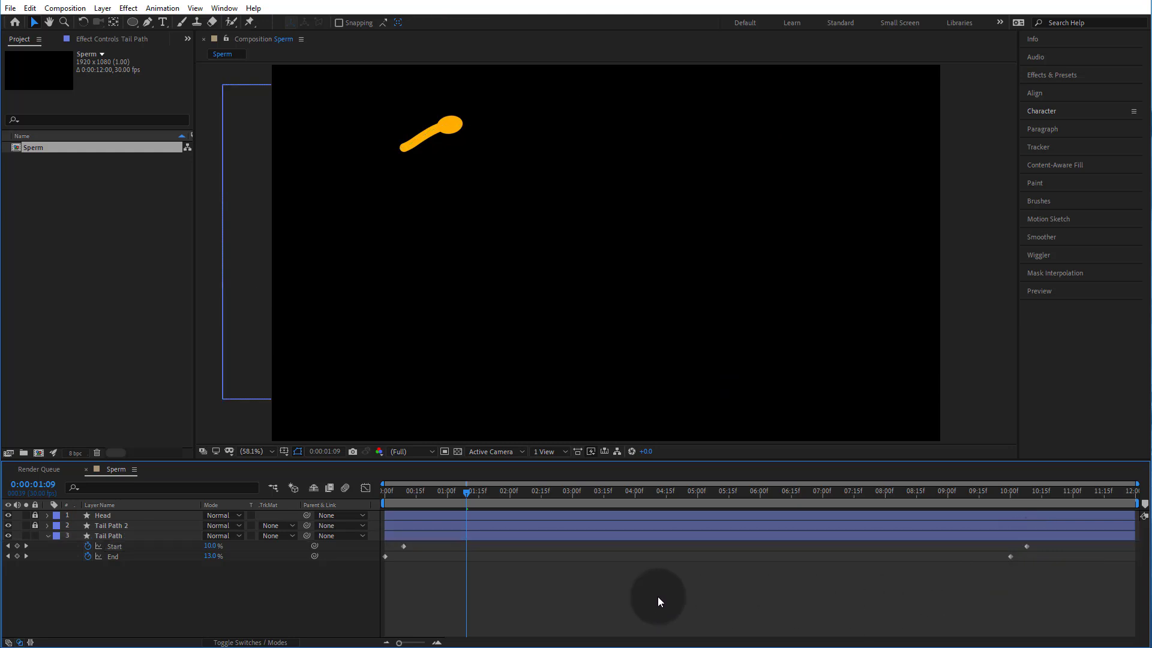
Set the stroke width of the Tail Path layer to 12 px.
click(456, 535)
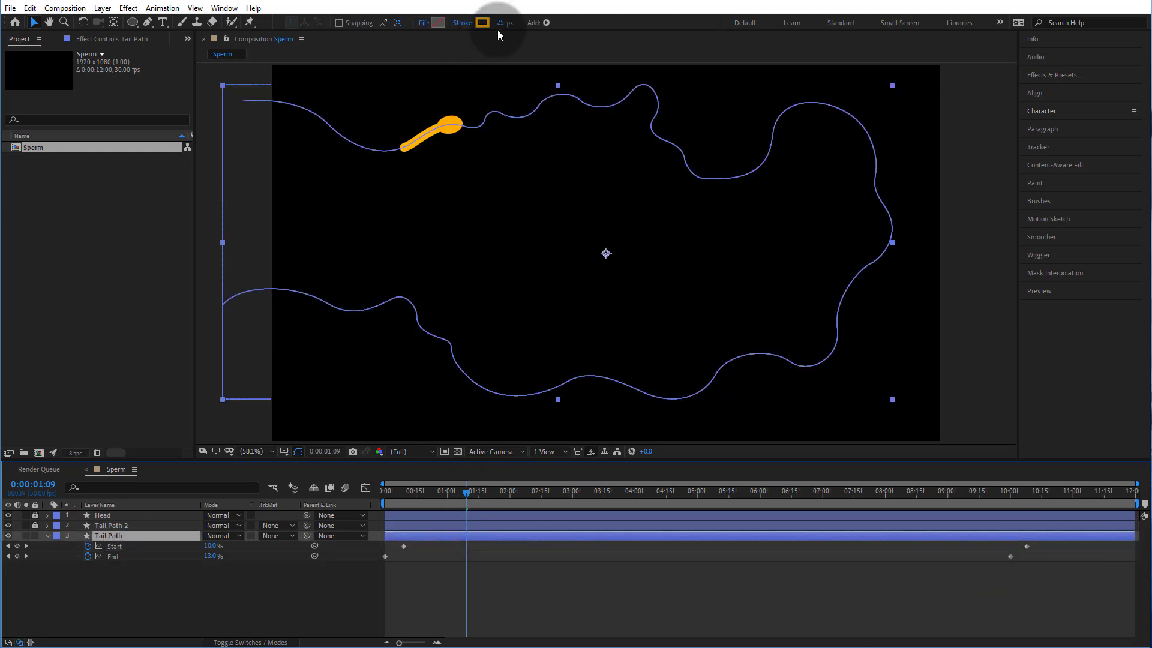
click(501, 22)
text(12)
click(575, 607)
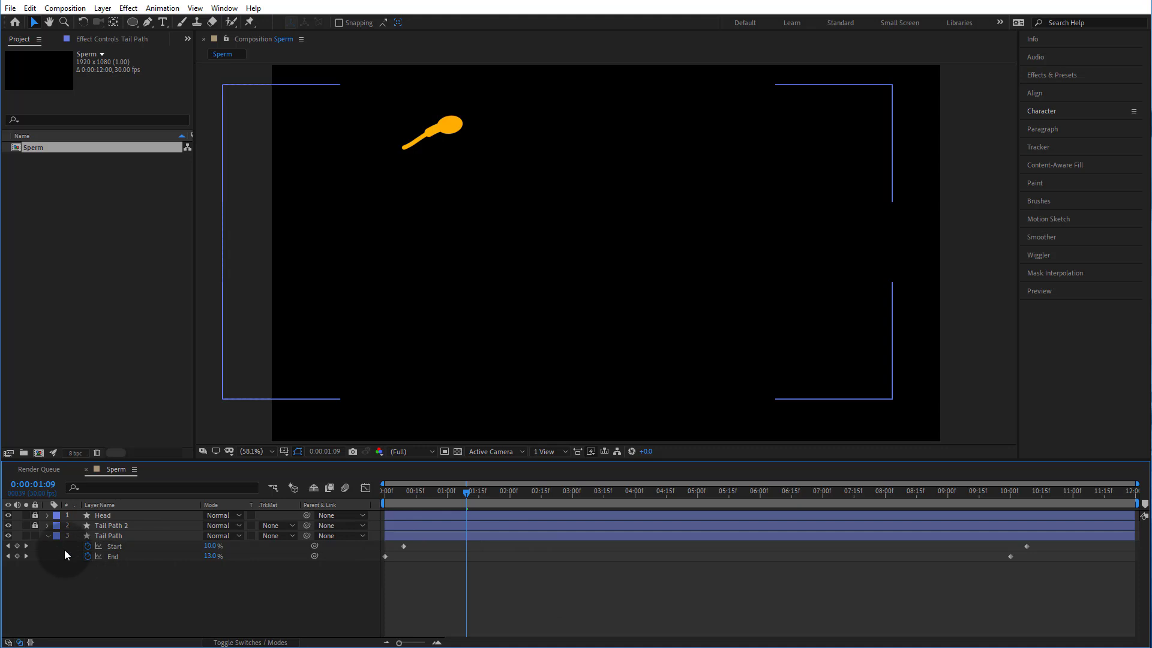
Expand the Stroke 1 properties of the Tail Path layer and enlarge the timeline area.
click(48, 536)
click(48, 536)
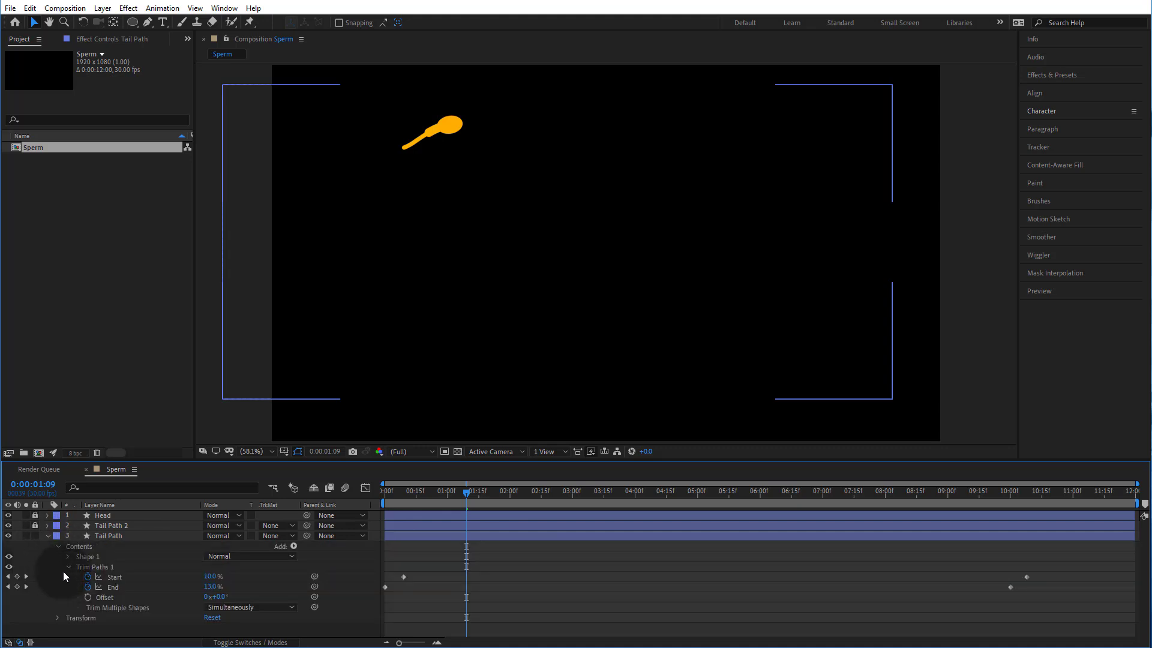
click(66, 566)
click(66, 558)
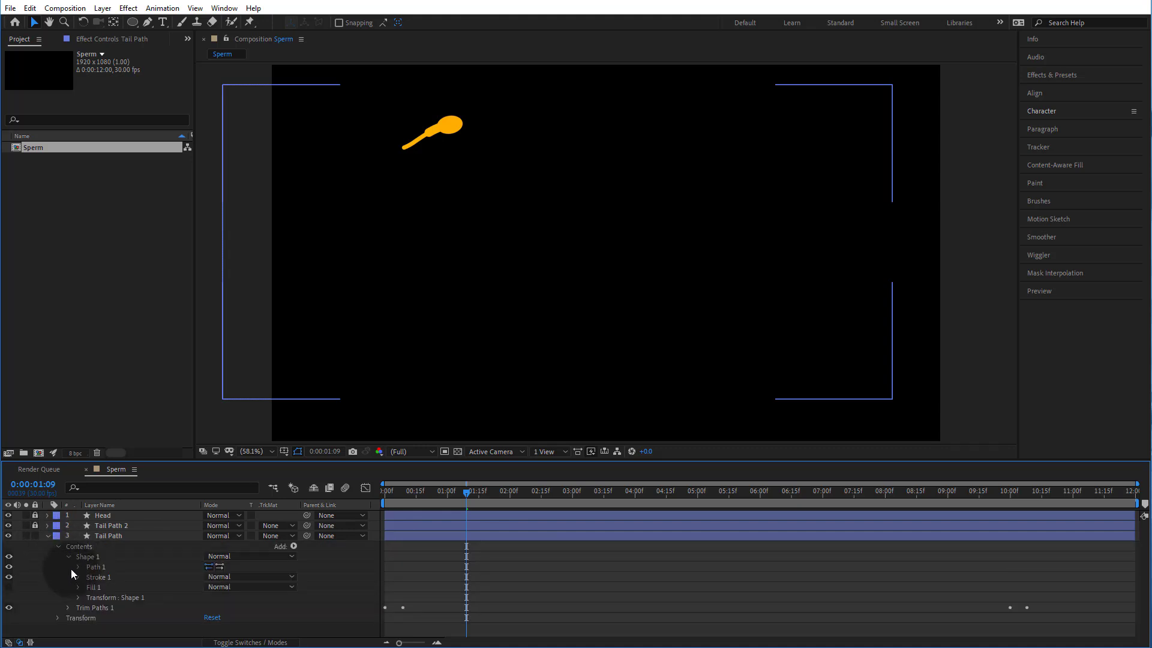
click(78, 577)
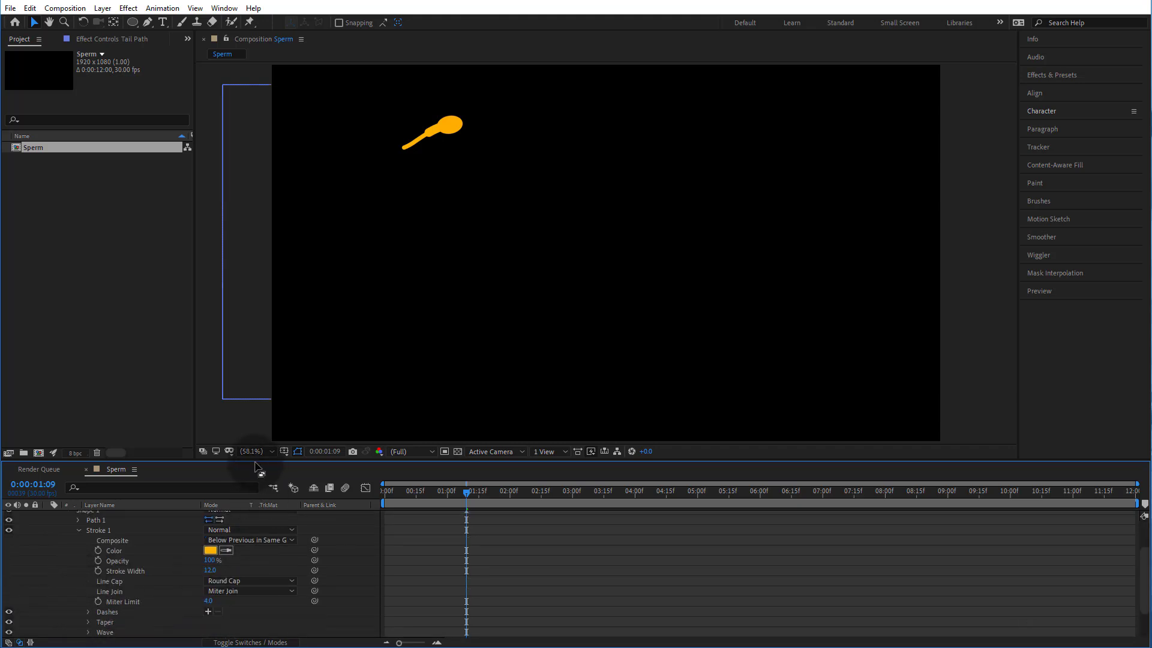
drag(252, 460, 255, 436)
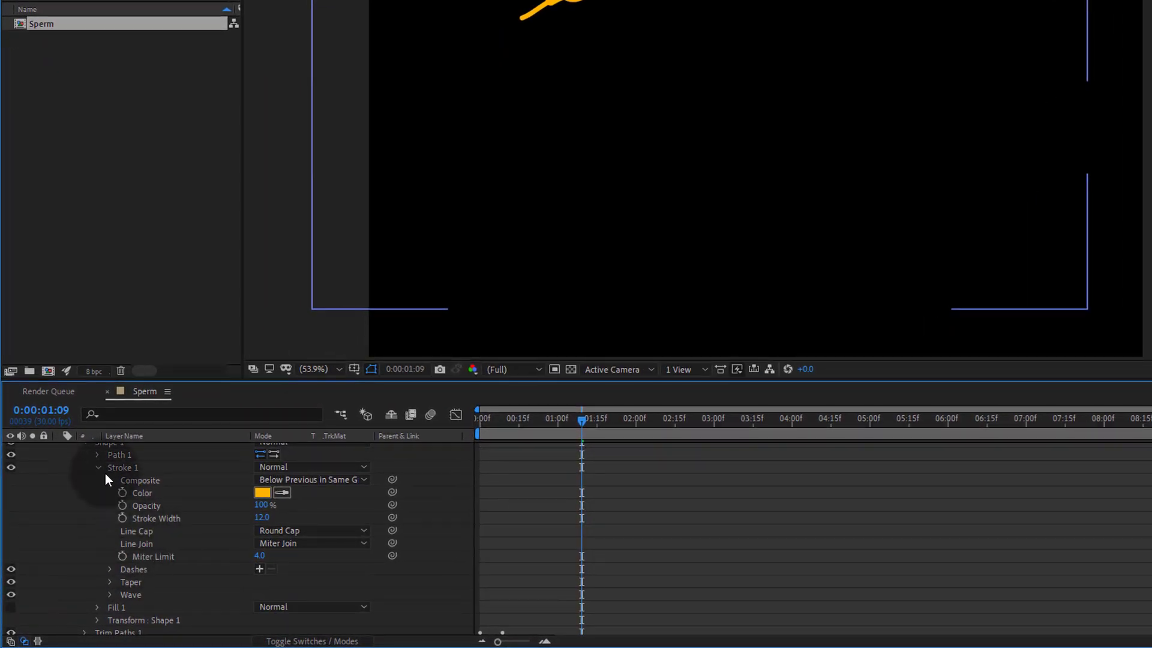
Expand the Taper options of Tail Path's Stroke 1 and set Start Length to 100%.
click(98, 468)
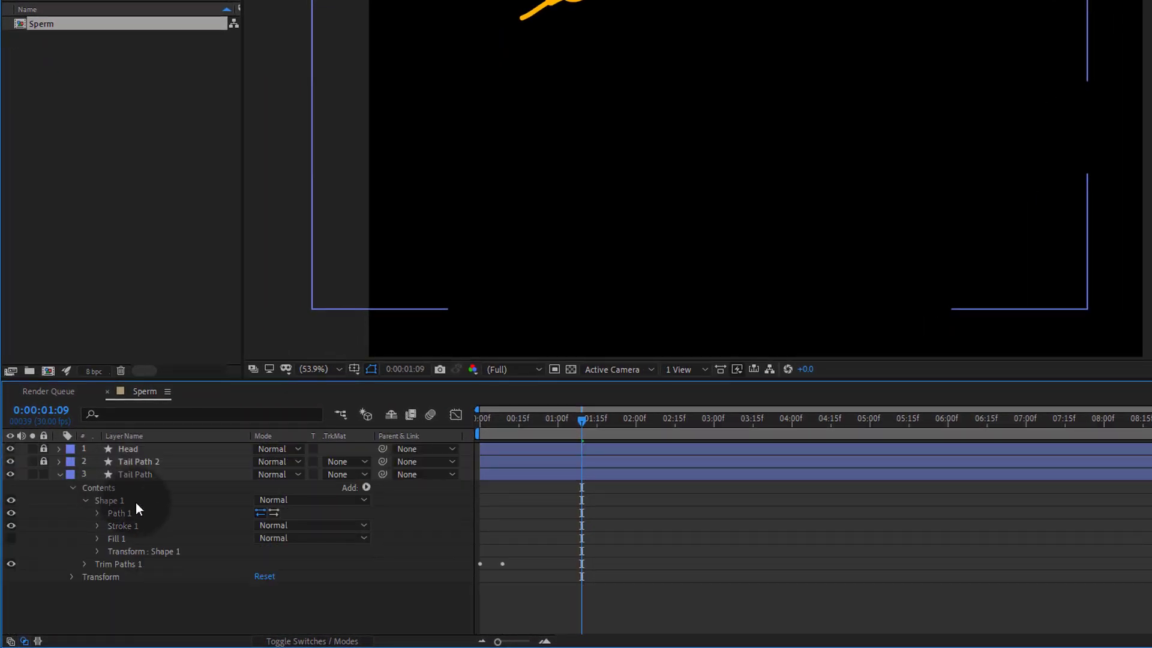
click(97, 526)
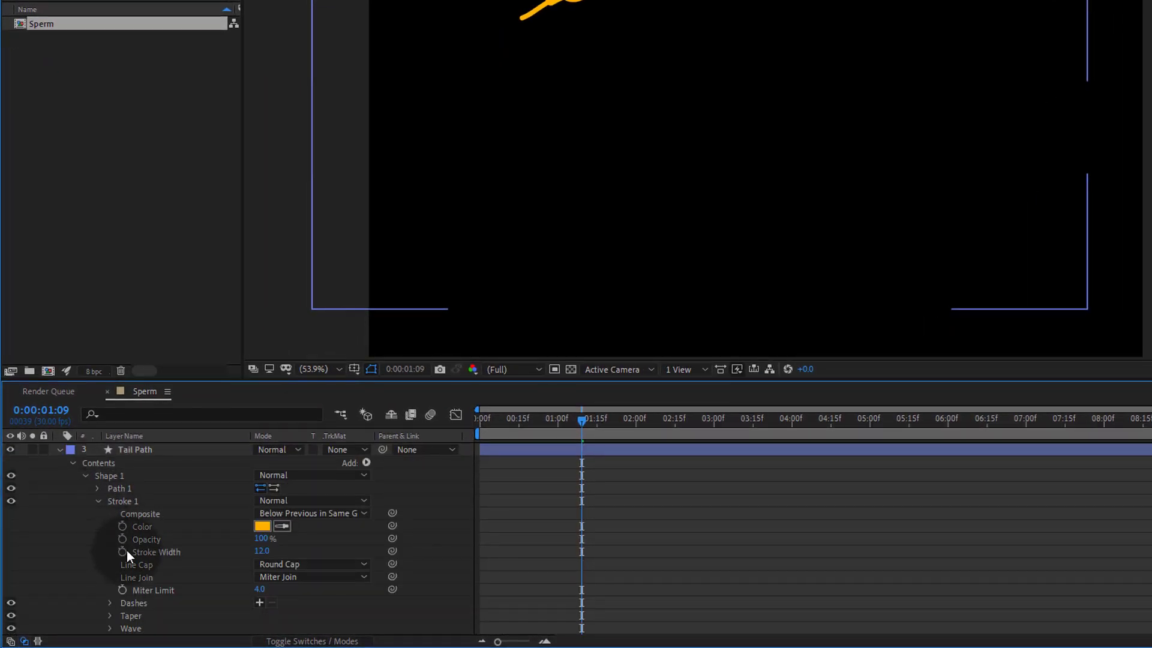
click(135, 615)
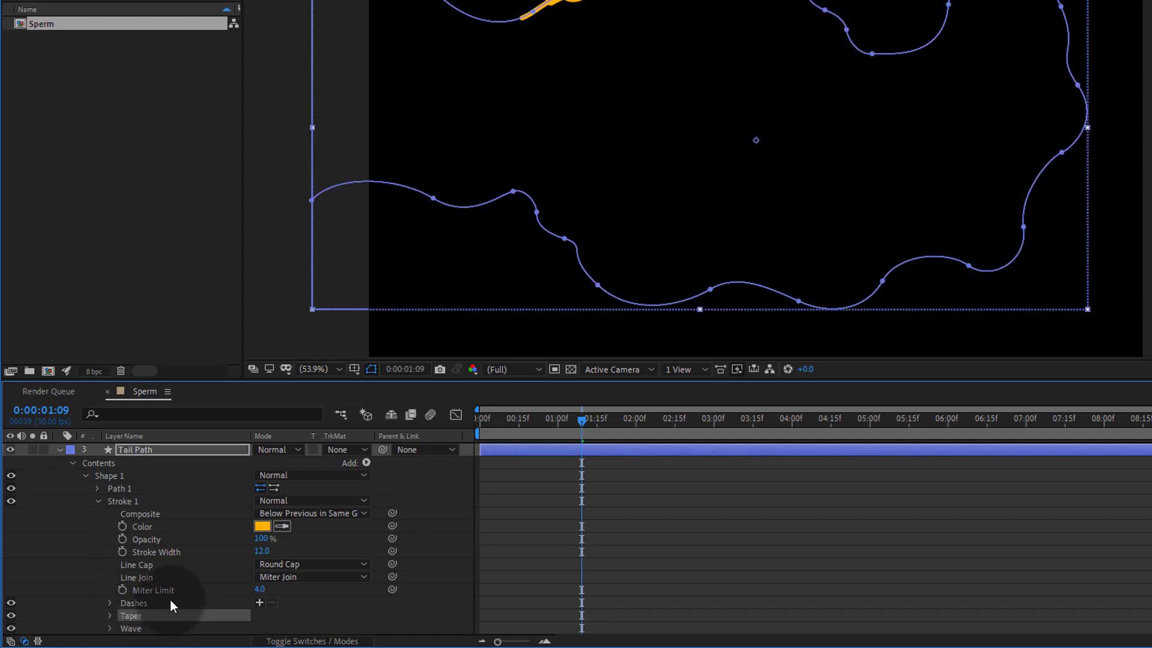
scroll(168, 602, down, 2)
click(110, 567)
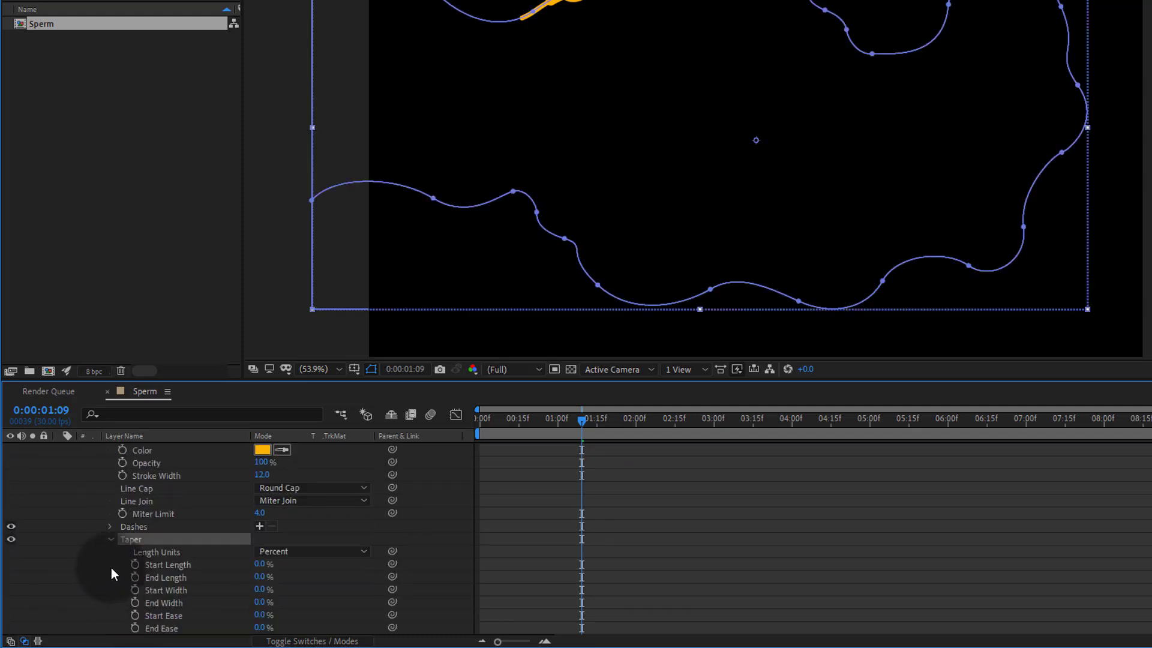
click(259, 564)
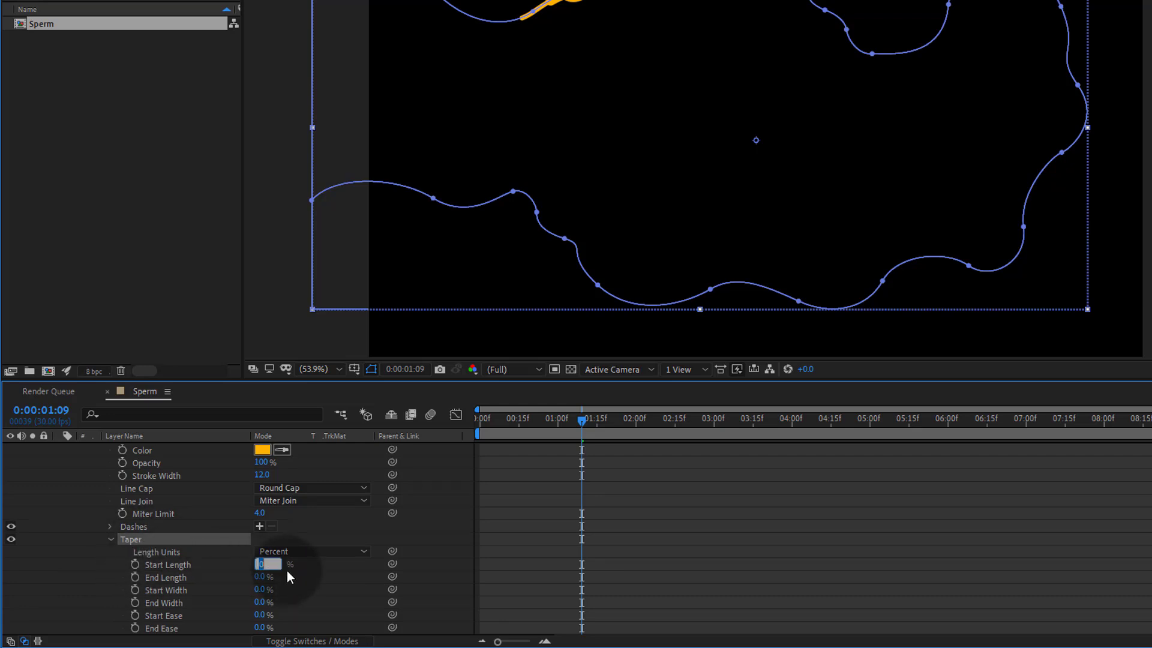
text(100)
key(Return)
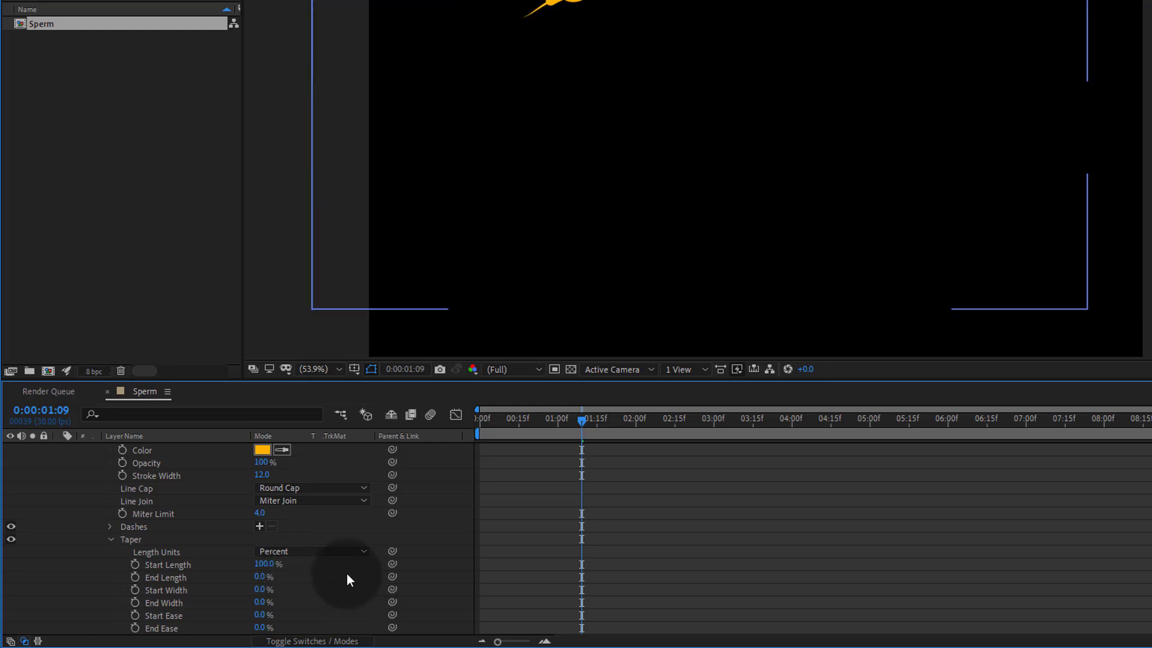
Try a Taper Start Length of 21% with the tail viewed at 200%, and restore it to 100%.
drag(620, 56, 784, 196)
scroll(713, 127, up, 4)
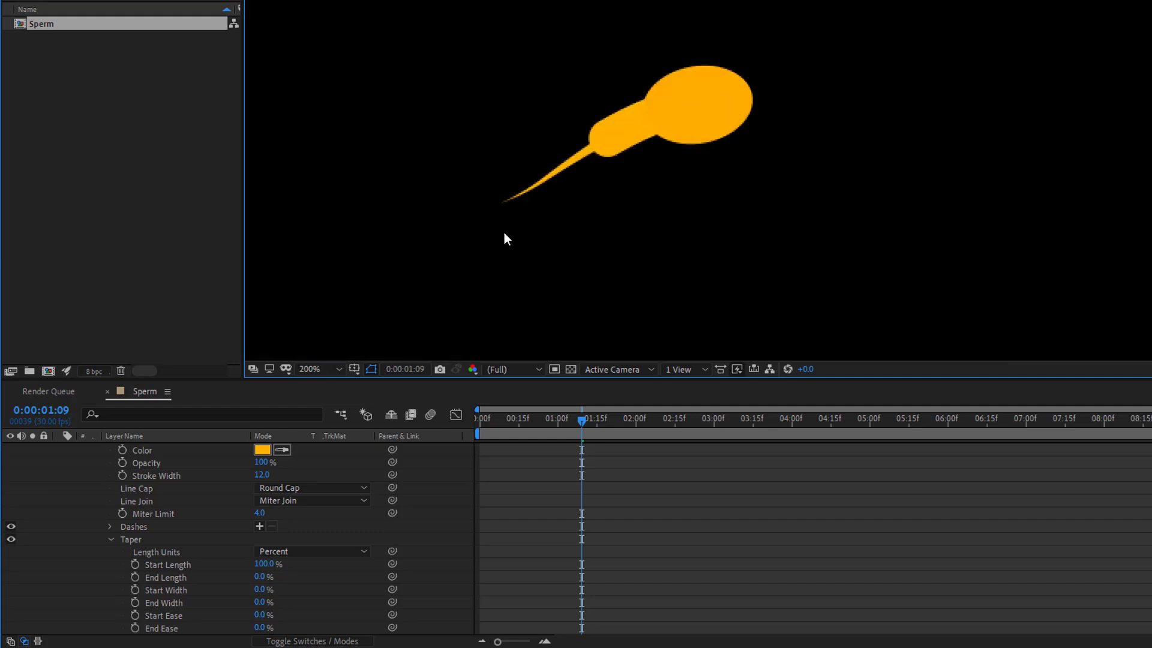
drag(263, 565, 347, 602)
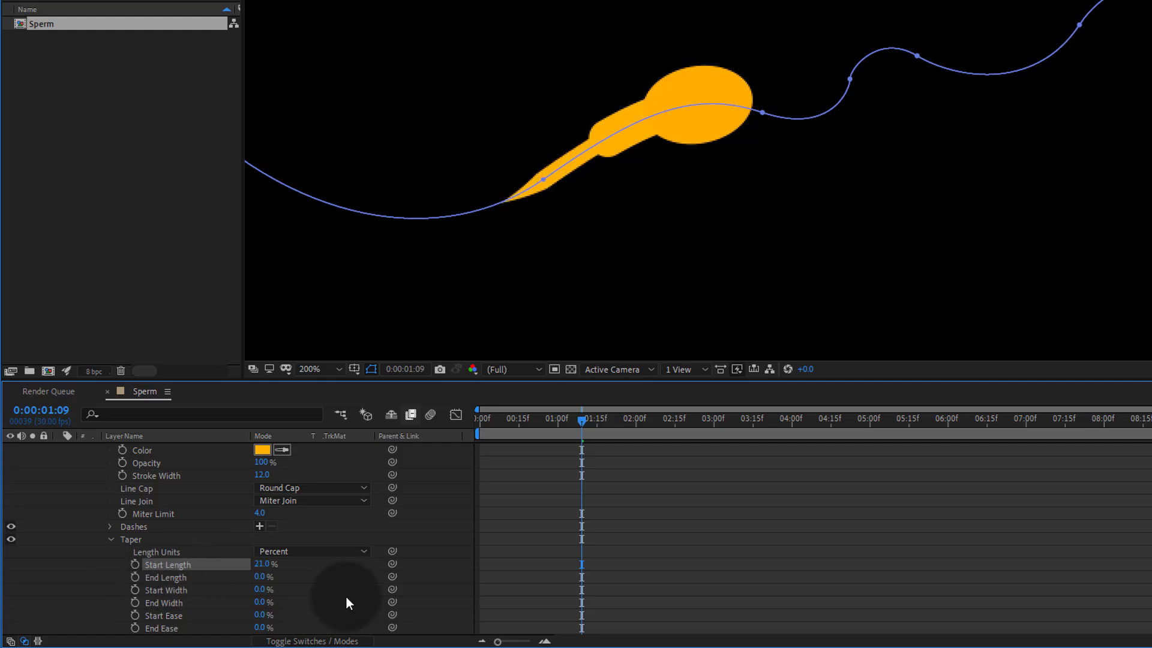
click(607, 546)
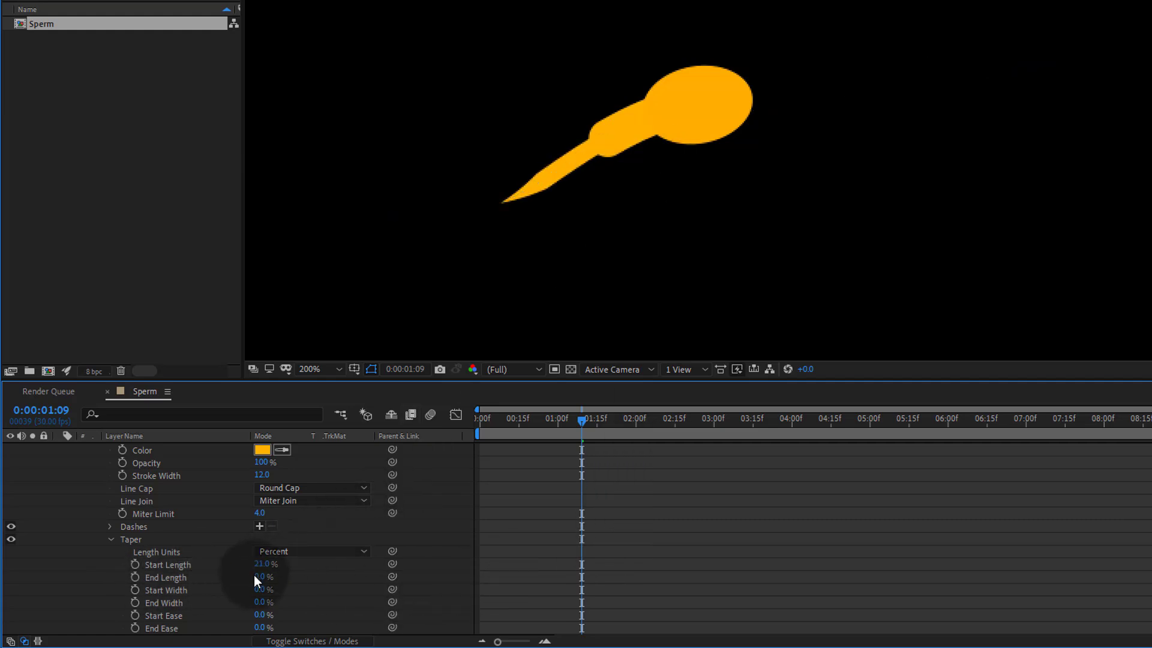
drag(261, 564, 499, 567)
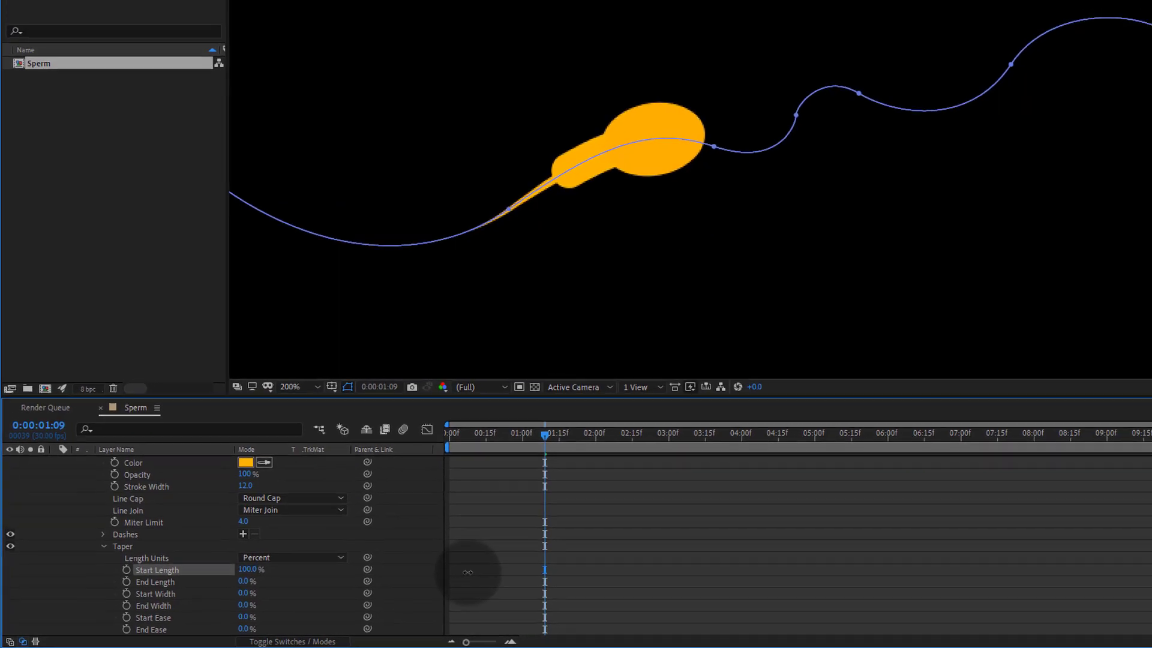
click(711, 550)
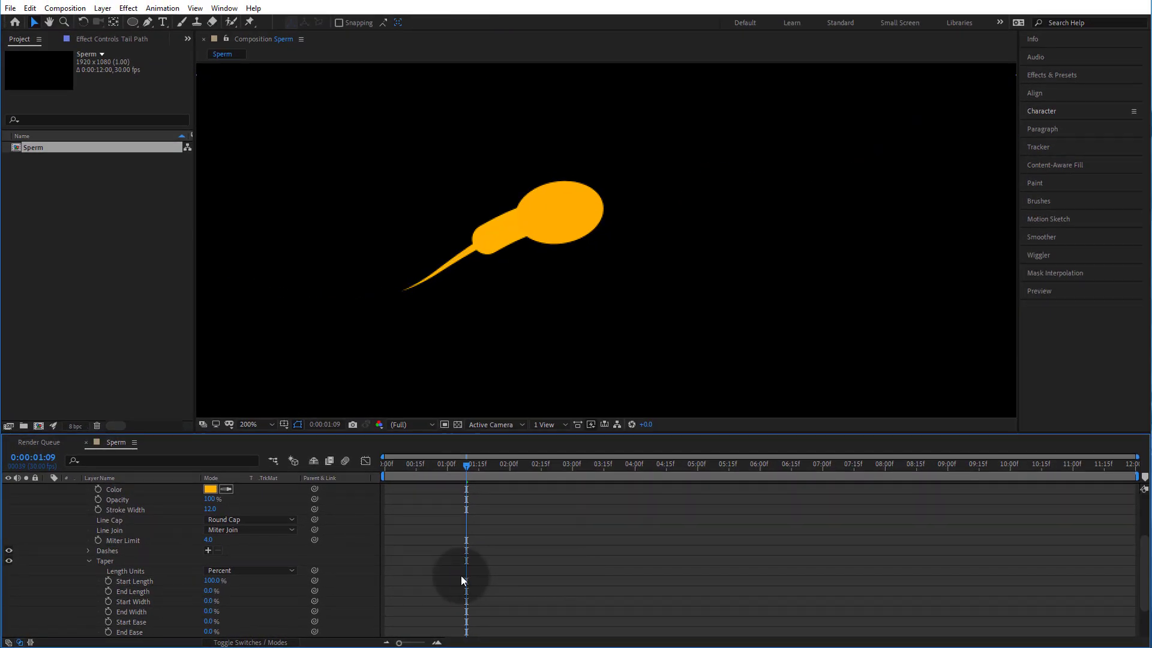
Show only Tail Path's keyframed properties and shift both Start keyframes further, to about 0:00:00:17 and 0:00:10:17.
scroll(429, 540, up, 3)
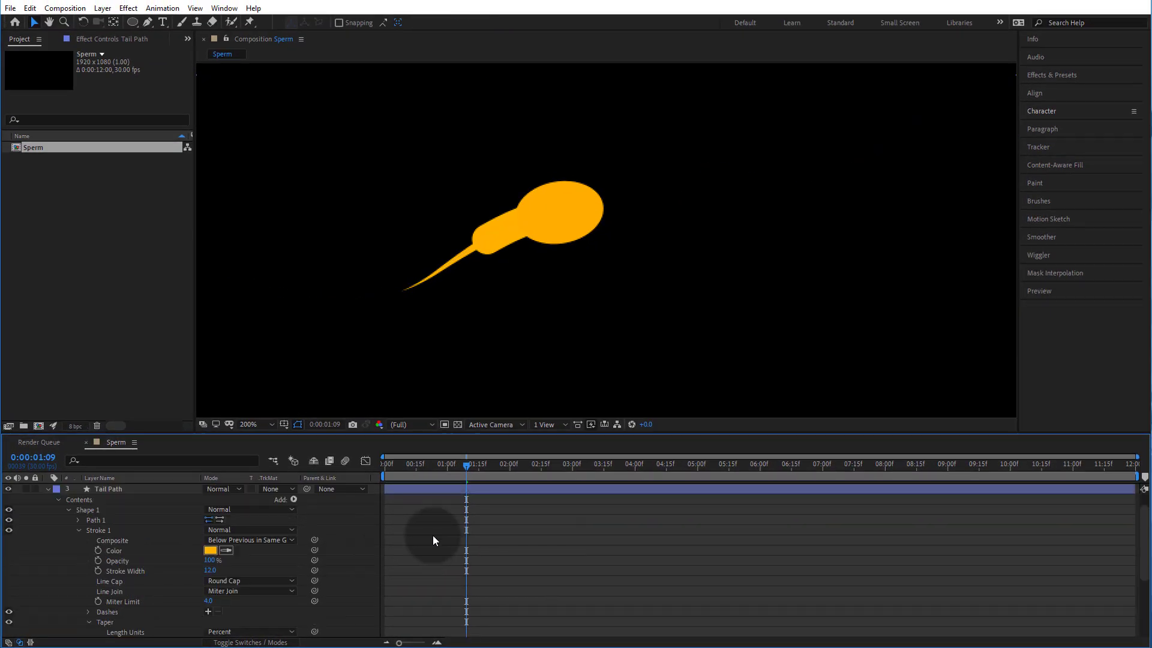
click(58, 500)
click(101, 508)
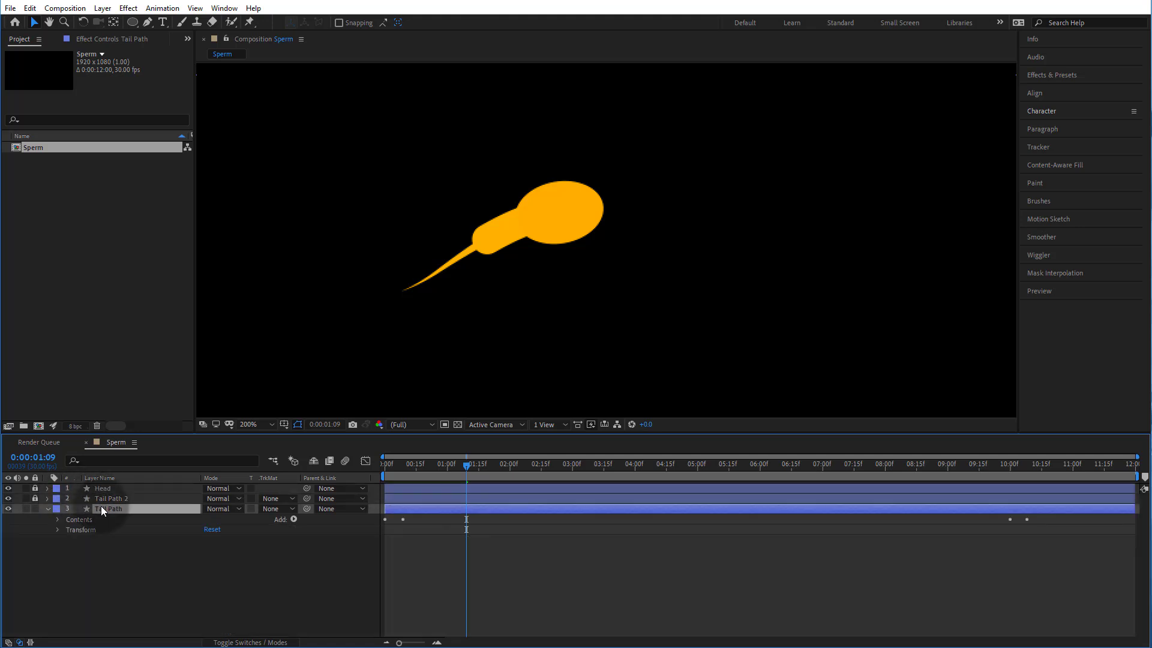
key(u)
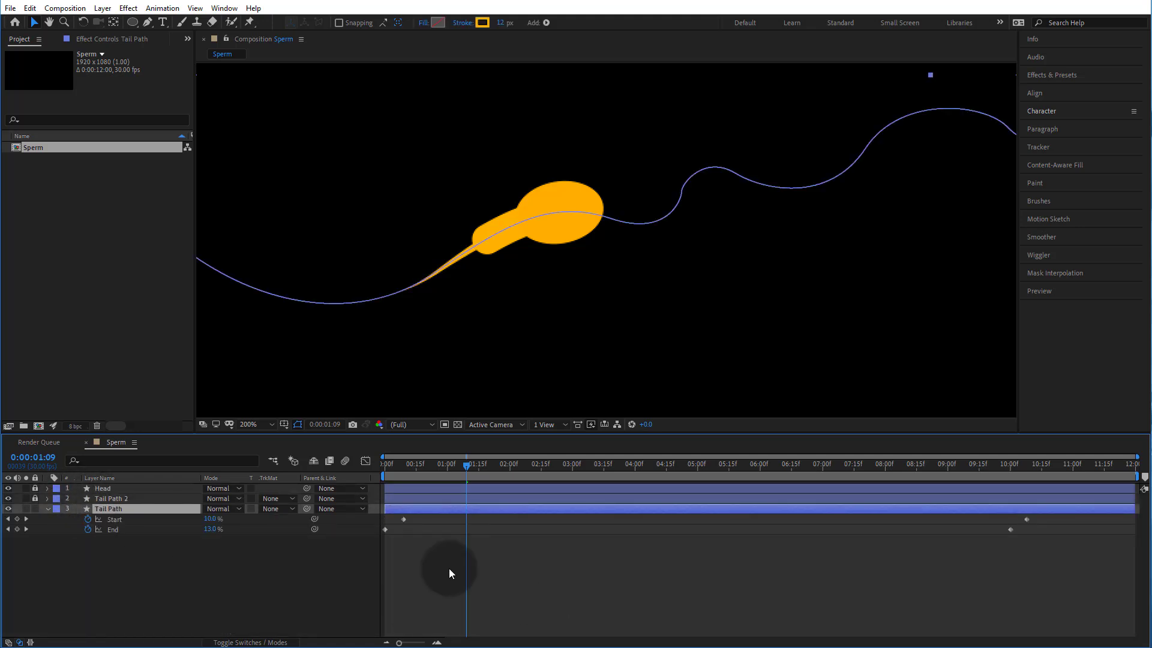
drag(396, 519, 1044, 522)
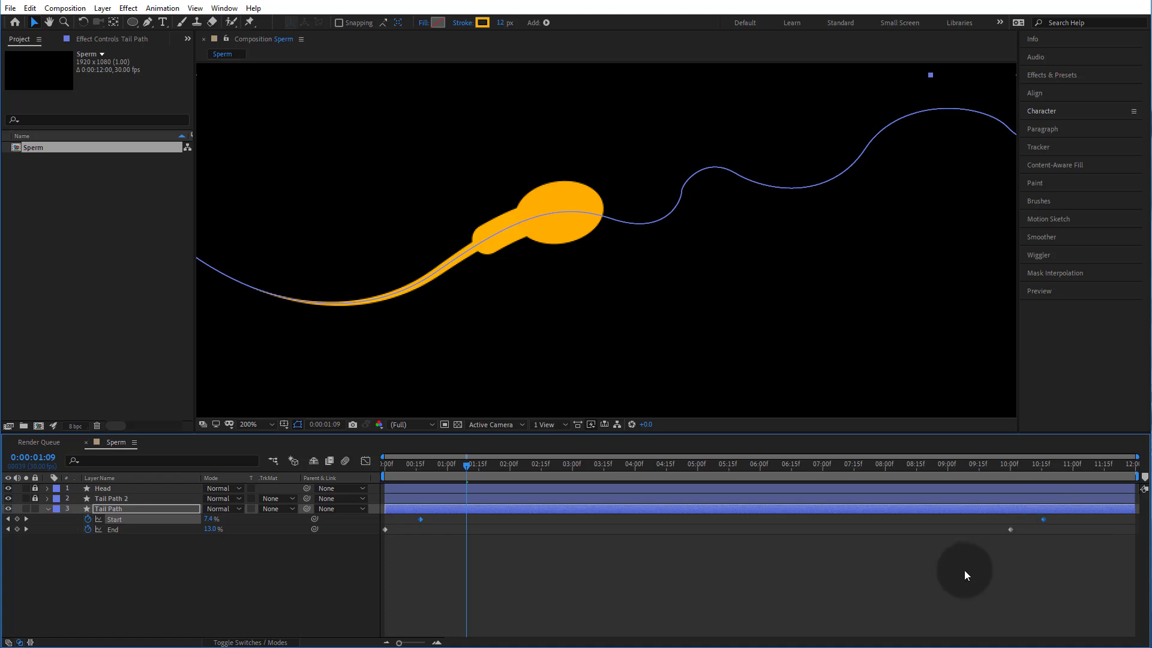
click(931, 587)
Fit the composition in the viewer, end the work area at the last Start keyframe, about 0:00:10:17, and preview the animation.
click(258, 423)
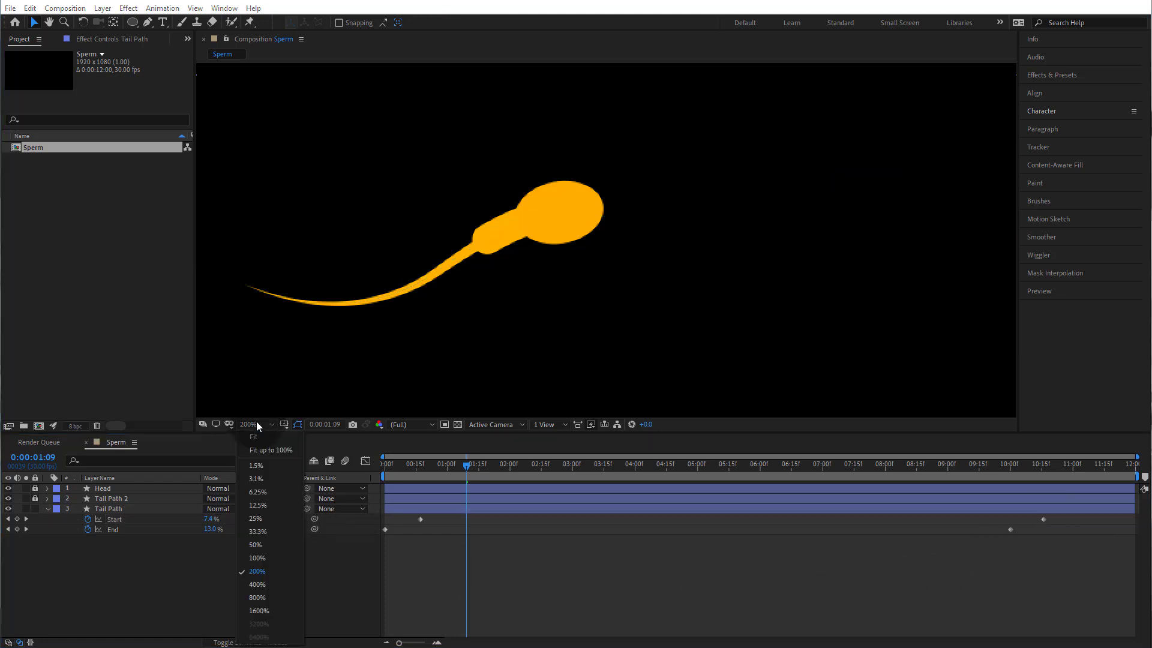
click(260, 438)
click(708, 602)
mouse_move(1030, 467)
mouse_down()
mouse_move(1042, 469)
mouse_move(1013, 472)
mouse_move(1037, 474)
mouse_up()
mouse_move(1136, 477)
mouse_down()
mouse_move(1028, 479)
mouse_move(1044, 482)
mouse_up()
key(space)
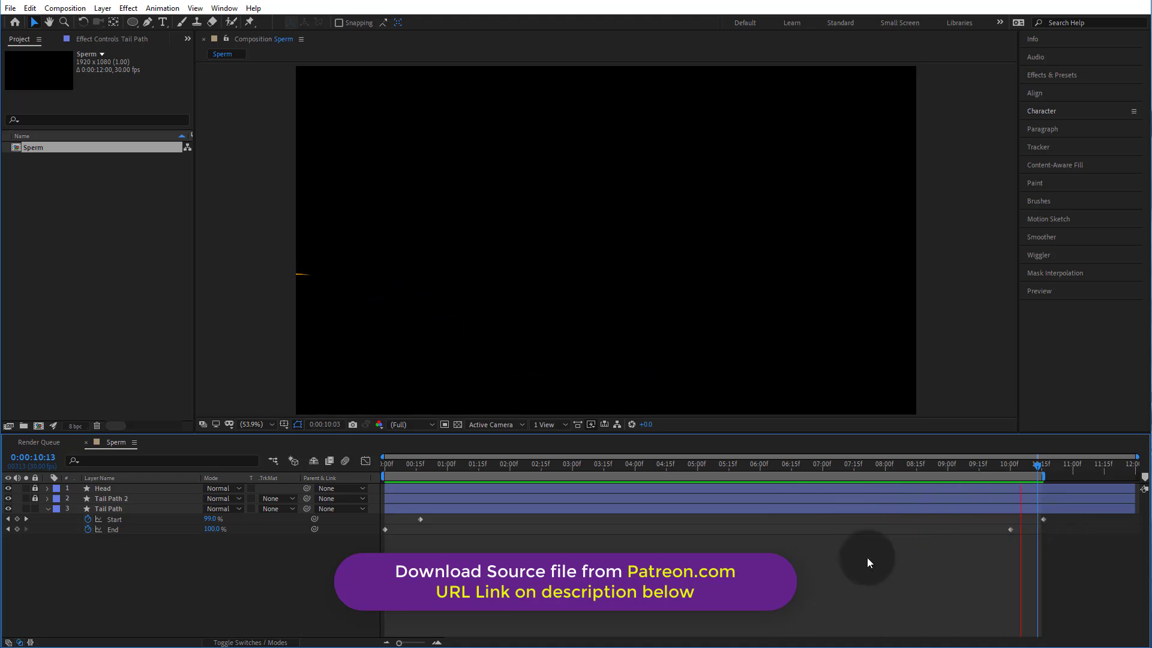
Return to 0:00:00:00 with Tail Path collapsed, unlock the Head and Tail Path 2 layers, and add a null object.
drag(393, 465, 361, 474)
click(47, 508)
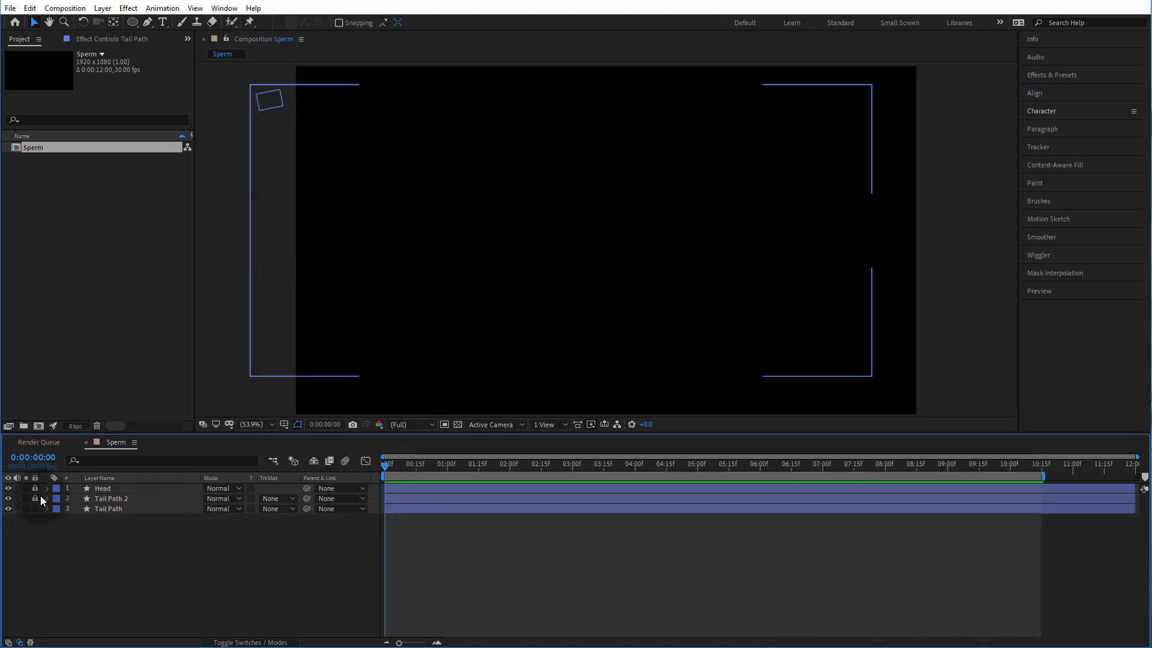
right_click(567, 542)
mouse_move(609, 410)
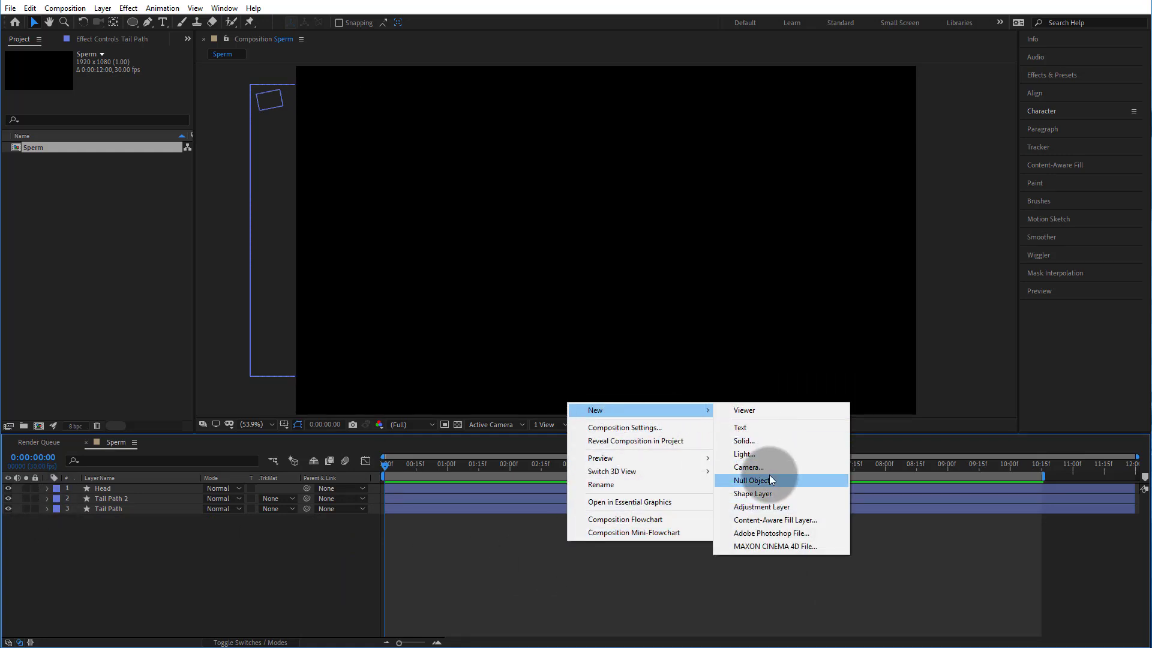
click(786, 479)
Parent the Head, Tail Path 2 and Tail Path layers to Null 1.
click(111, 503)
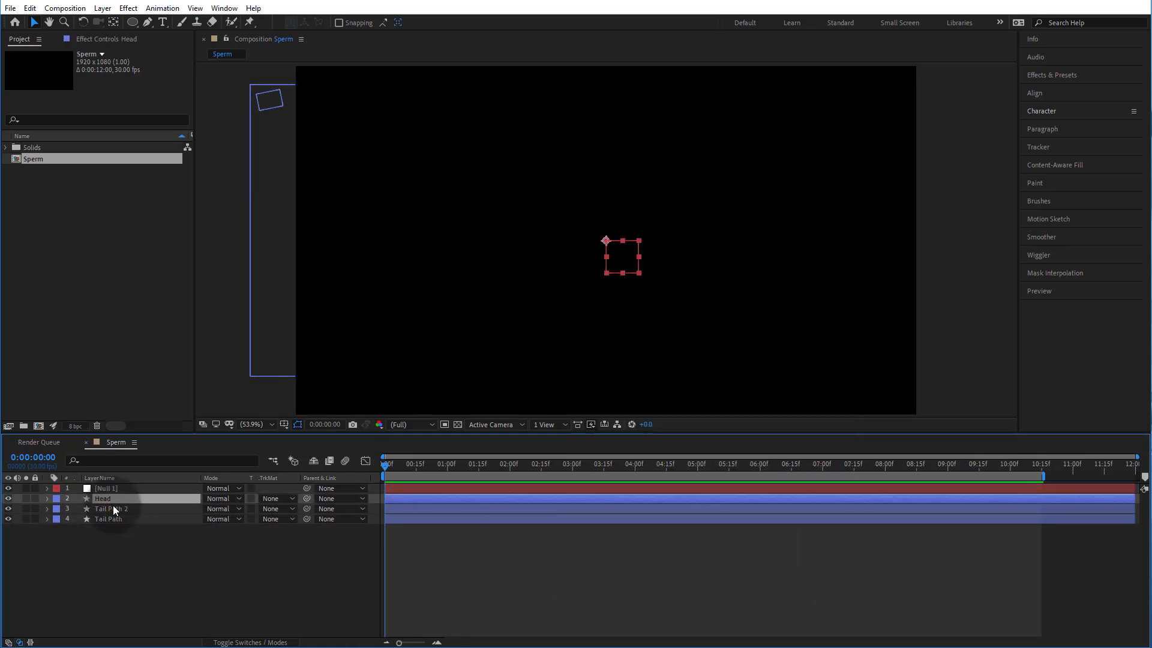
shift+click(113, 517)
drag(309, 498, 138, 491)
Expand the Transform properties of Null 1 and set its Scale to 224%.
click(138, 490)
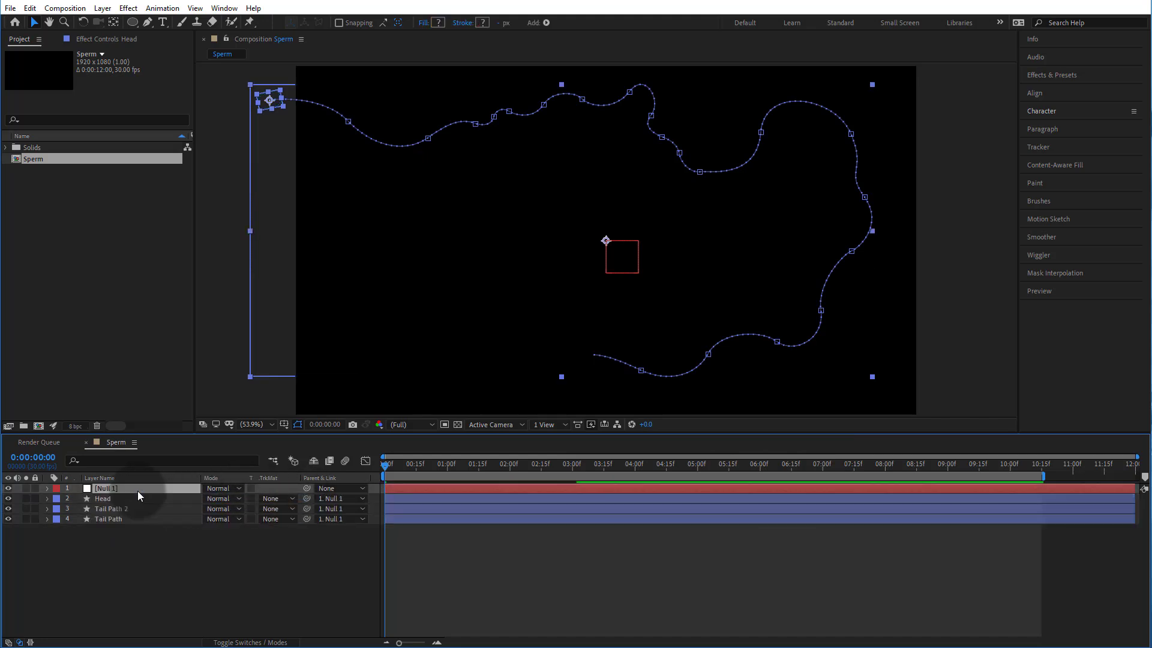
click(47, 488)
click(58, 499)
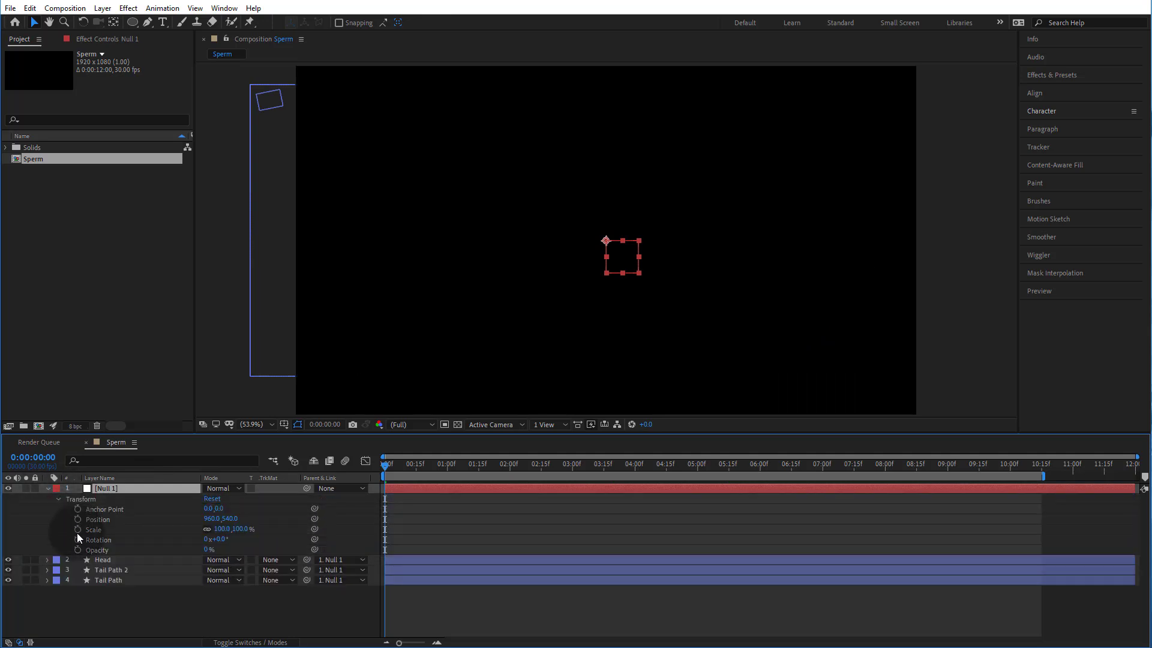
drag(255, 529, 319, 528)
Move Null 1 to about 1251.3, 1002.1, judging the enlarged sperm at 0:00:01:14, and preview the animation.
drag(609, 237, 714, 305)
drag(386, 466, 477, 468)
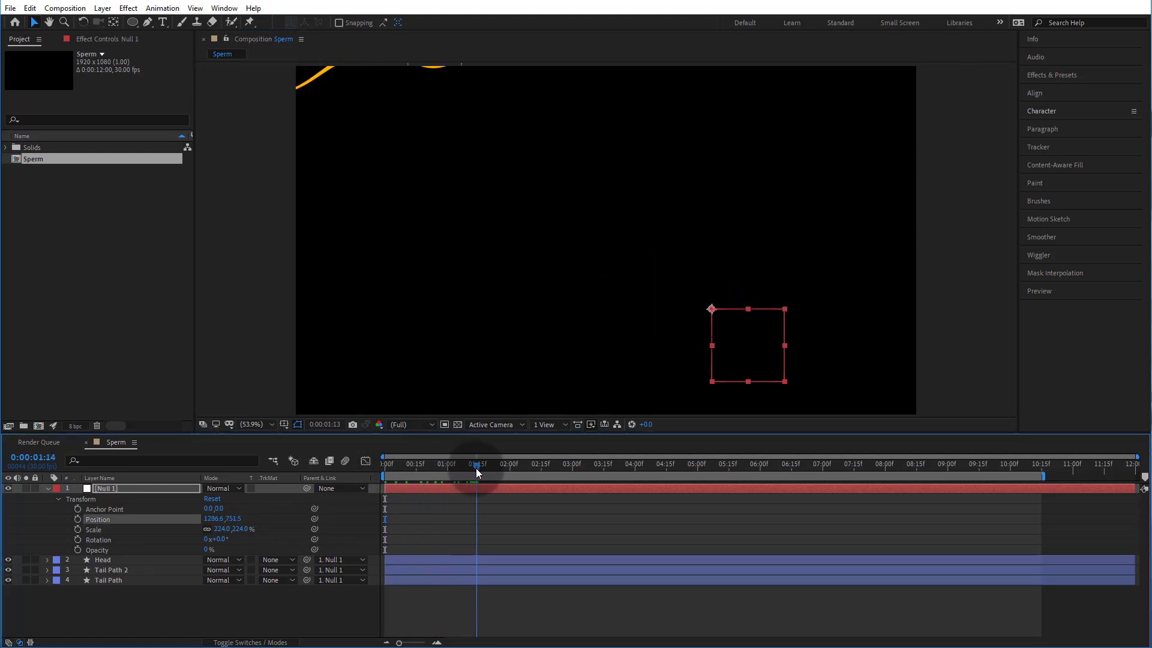
drag(713, 310, 701, 391)
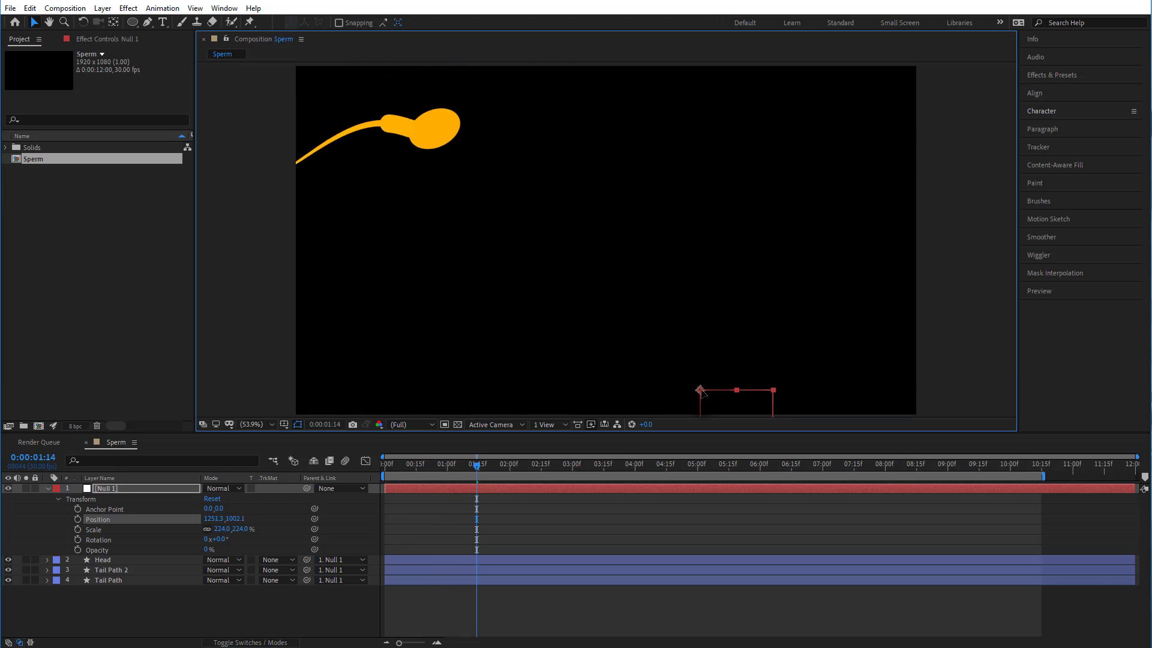
key(space)
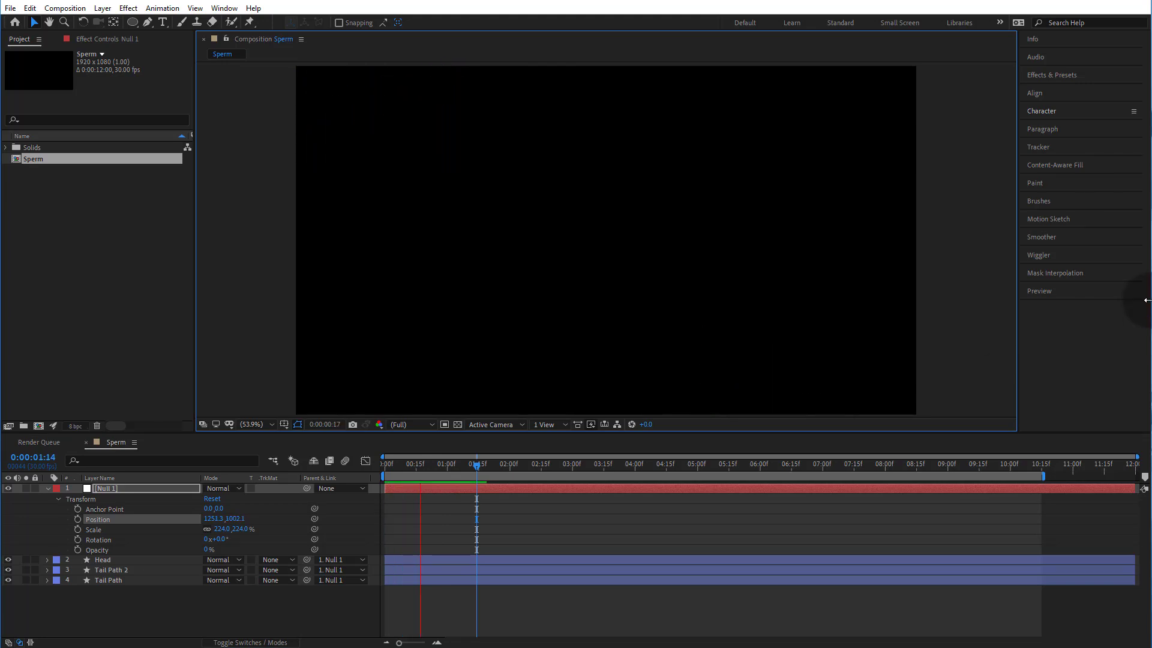